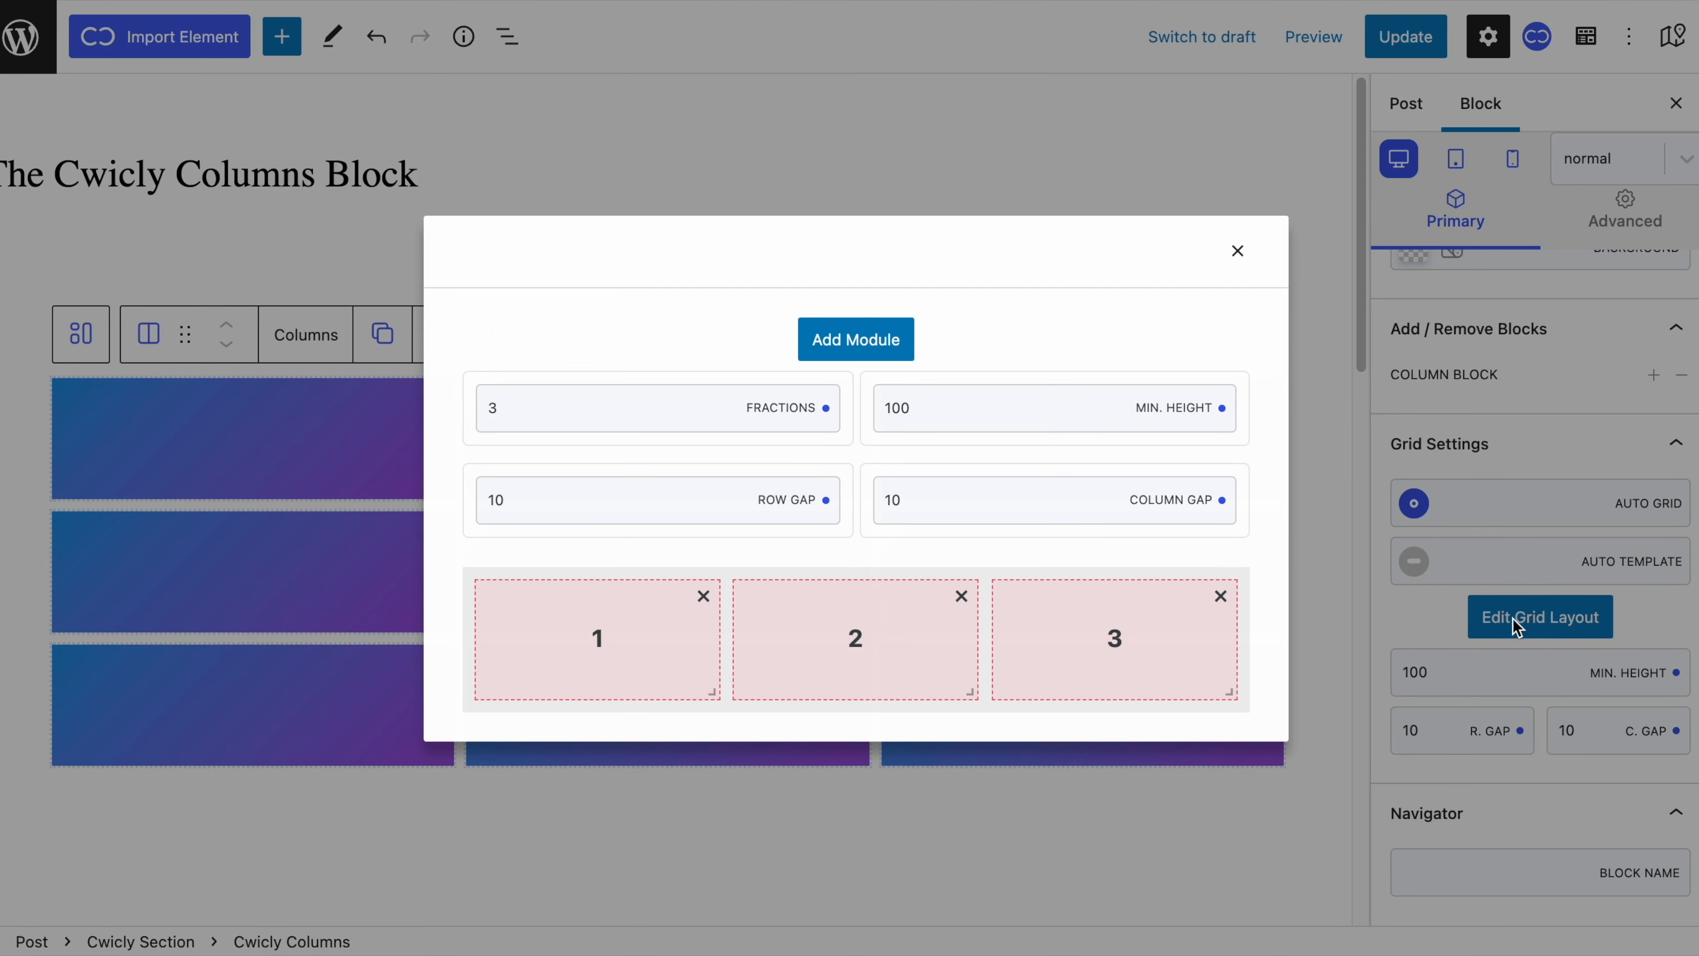
Close the grid layout editor, preview the gradient columns at tablet and mobile sizes, and return to the desktop view.
left_click(1239, 257)
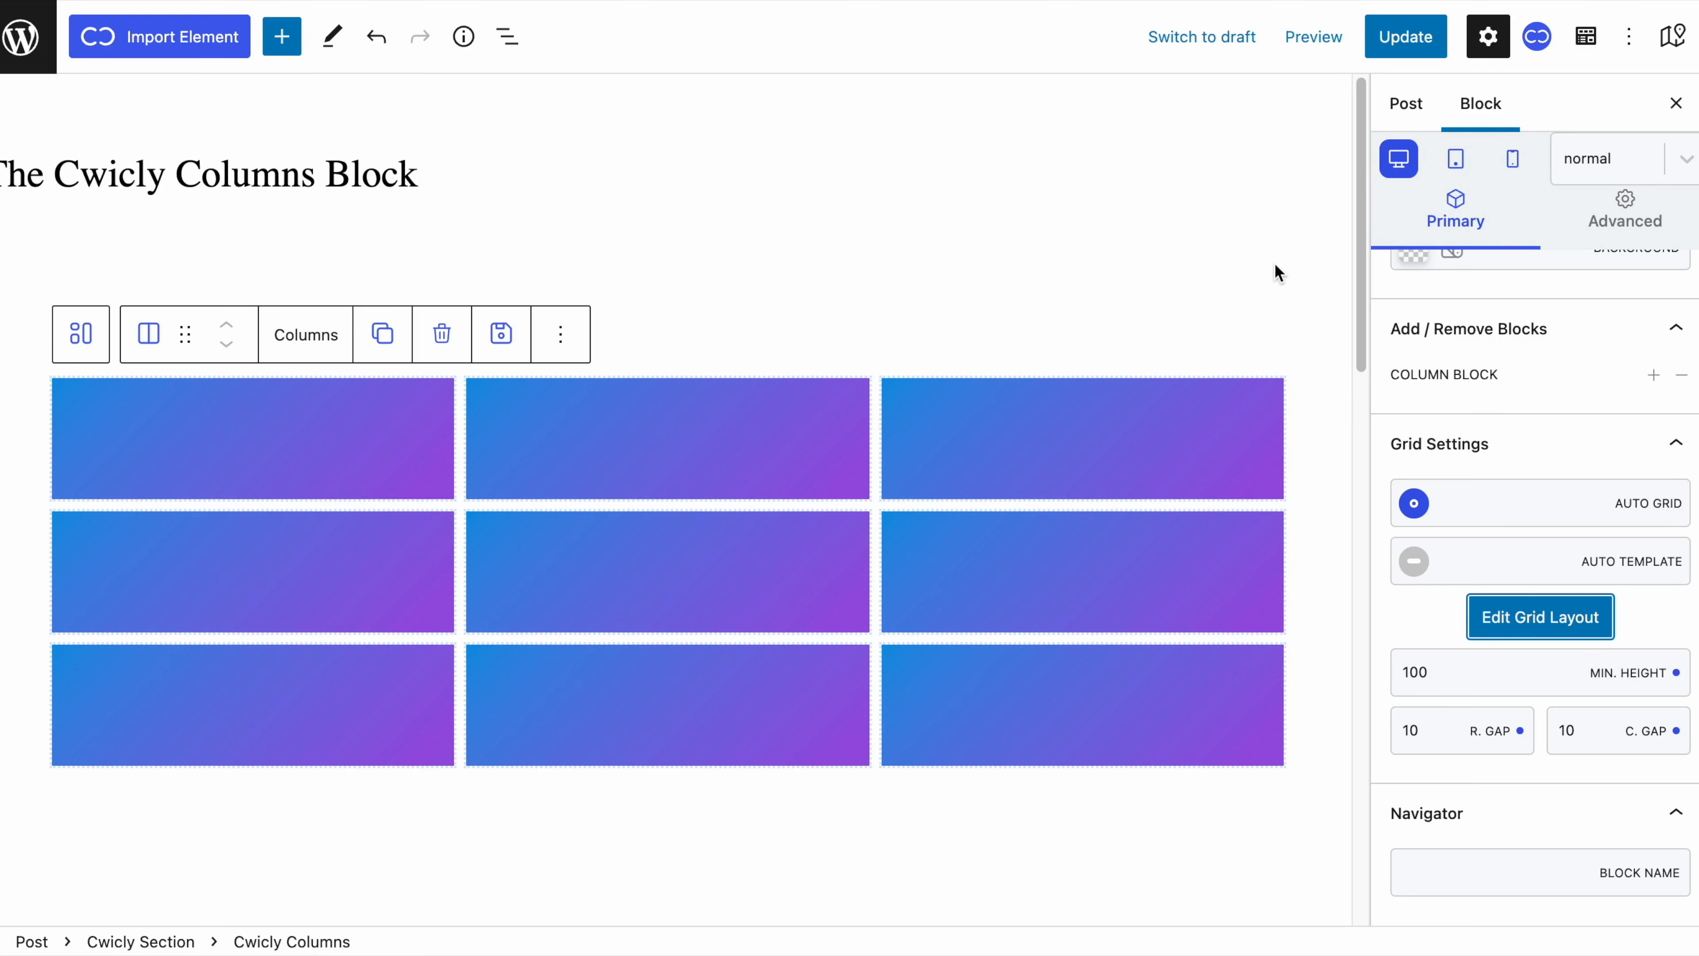
left_click(1455, 164)
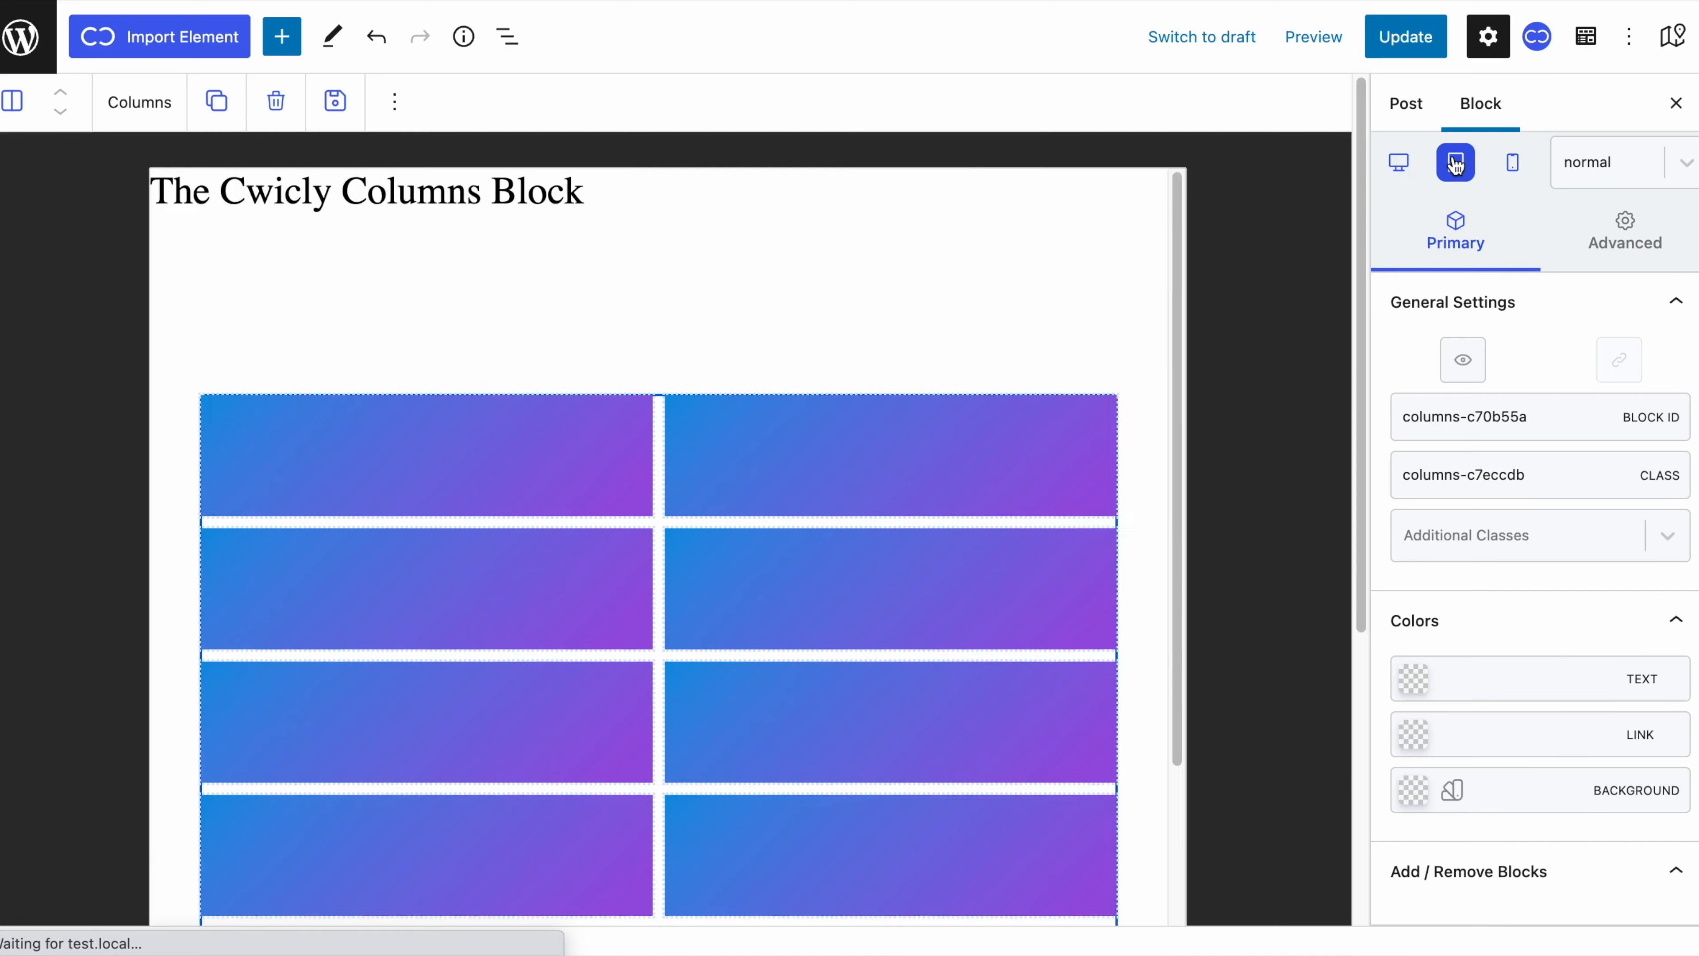
left_click(1506, 175)
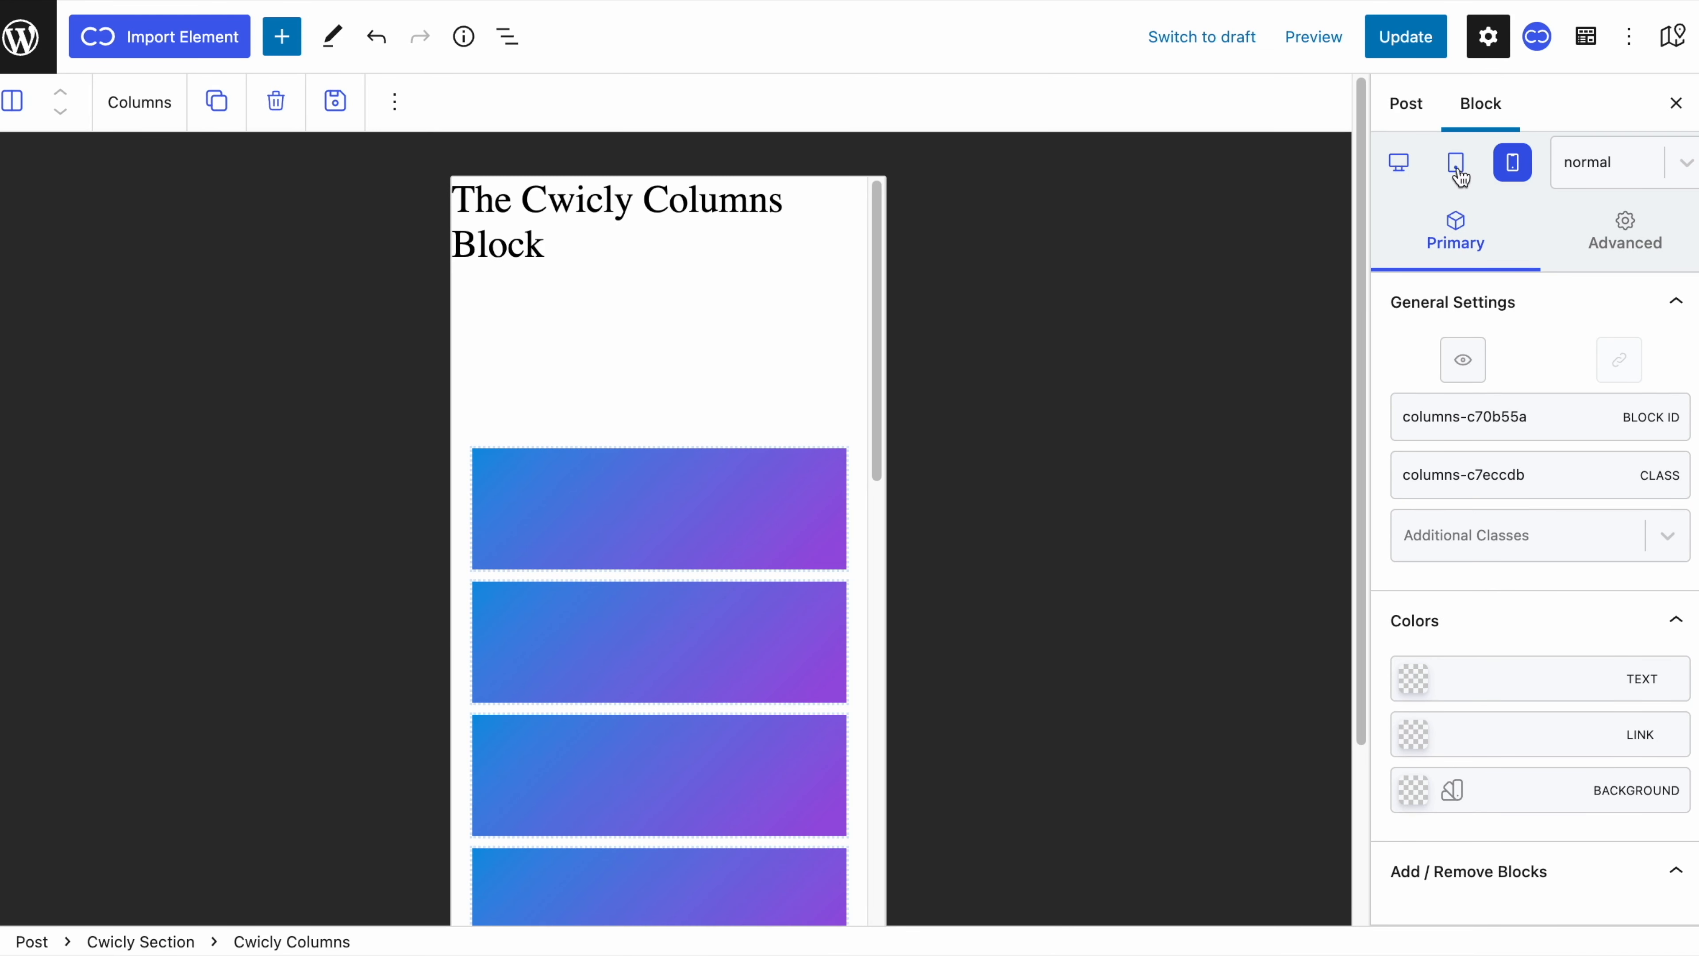
left_click(1458, 172)
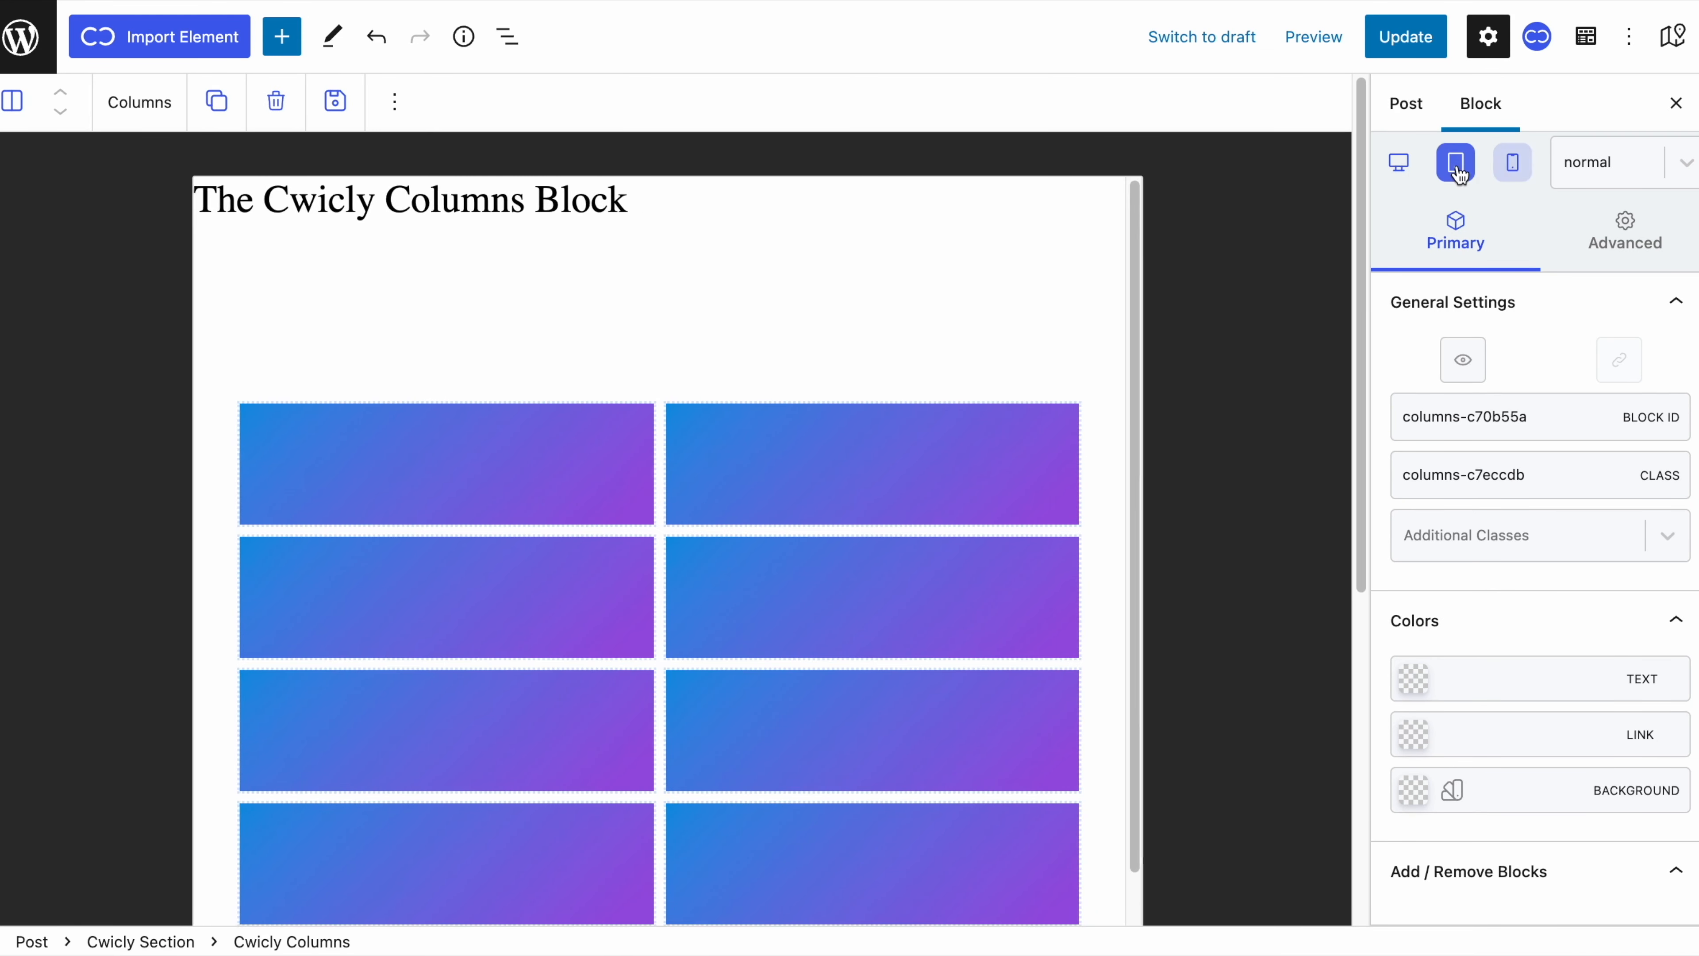
left_click(1406, 175)
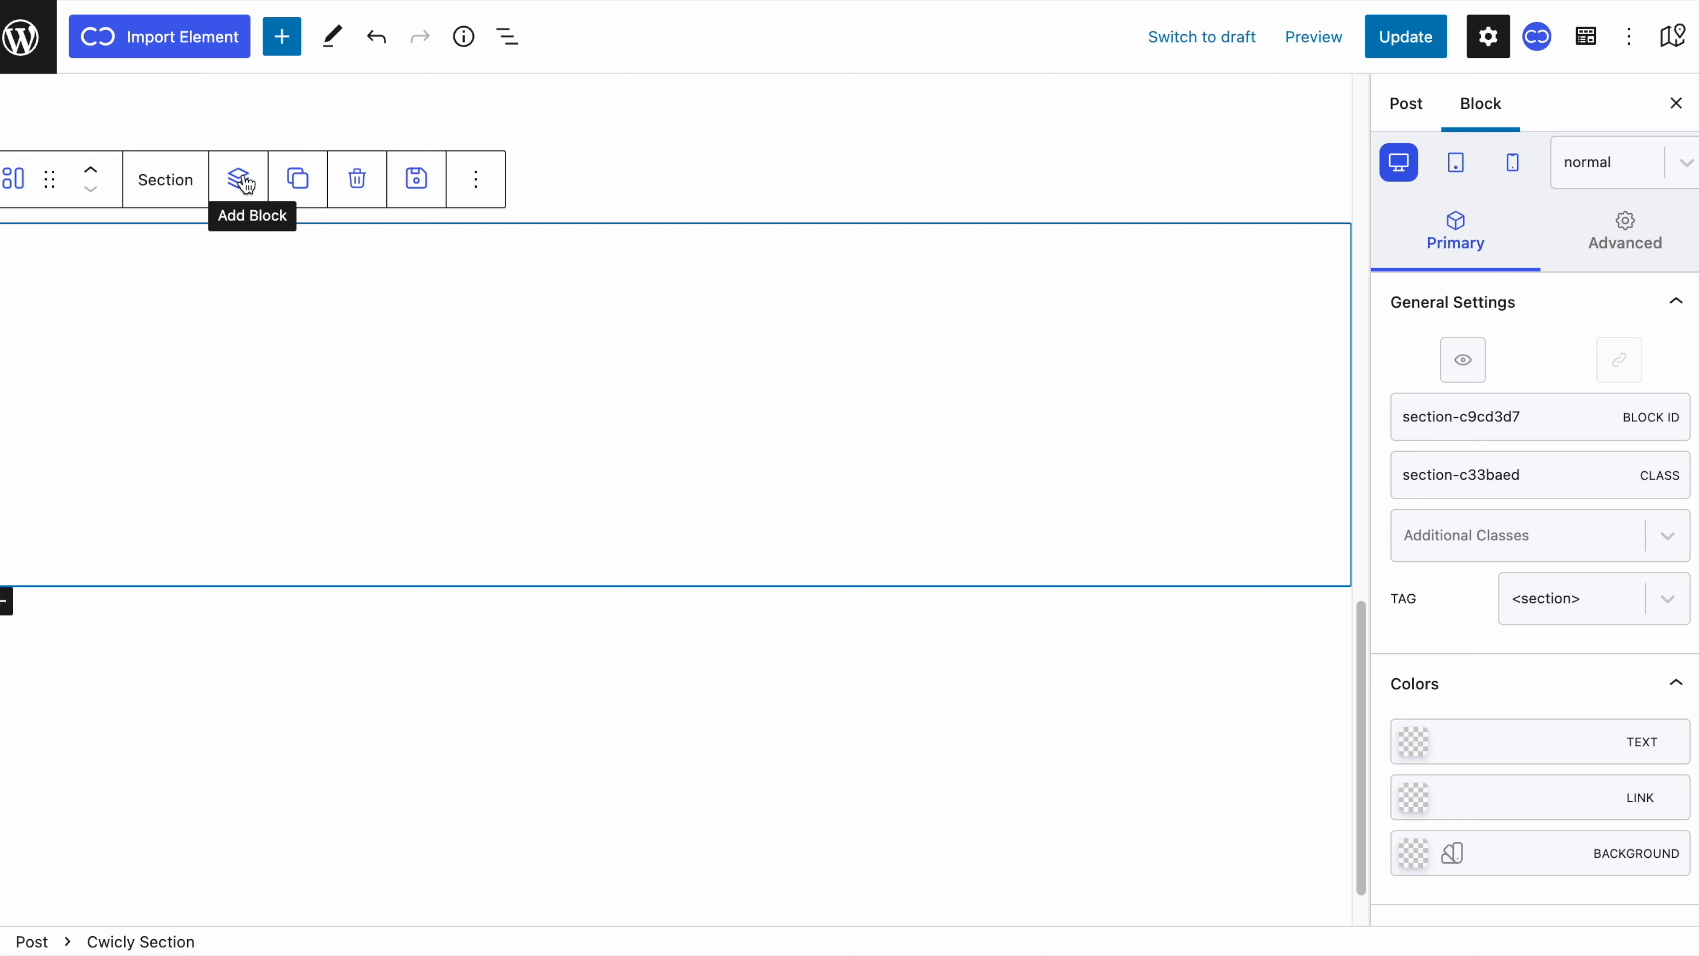
Insert a Cwicly Columns block into the empty section and select it.
left_click(244, 182)
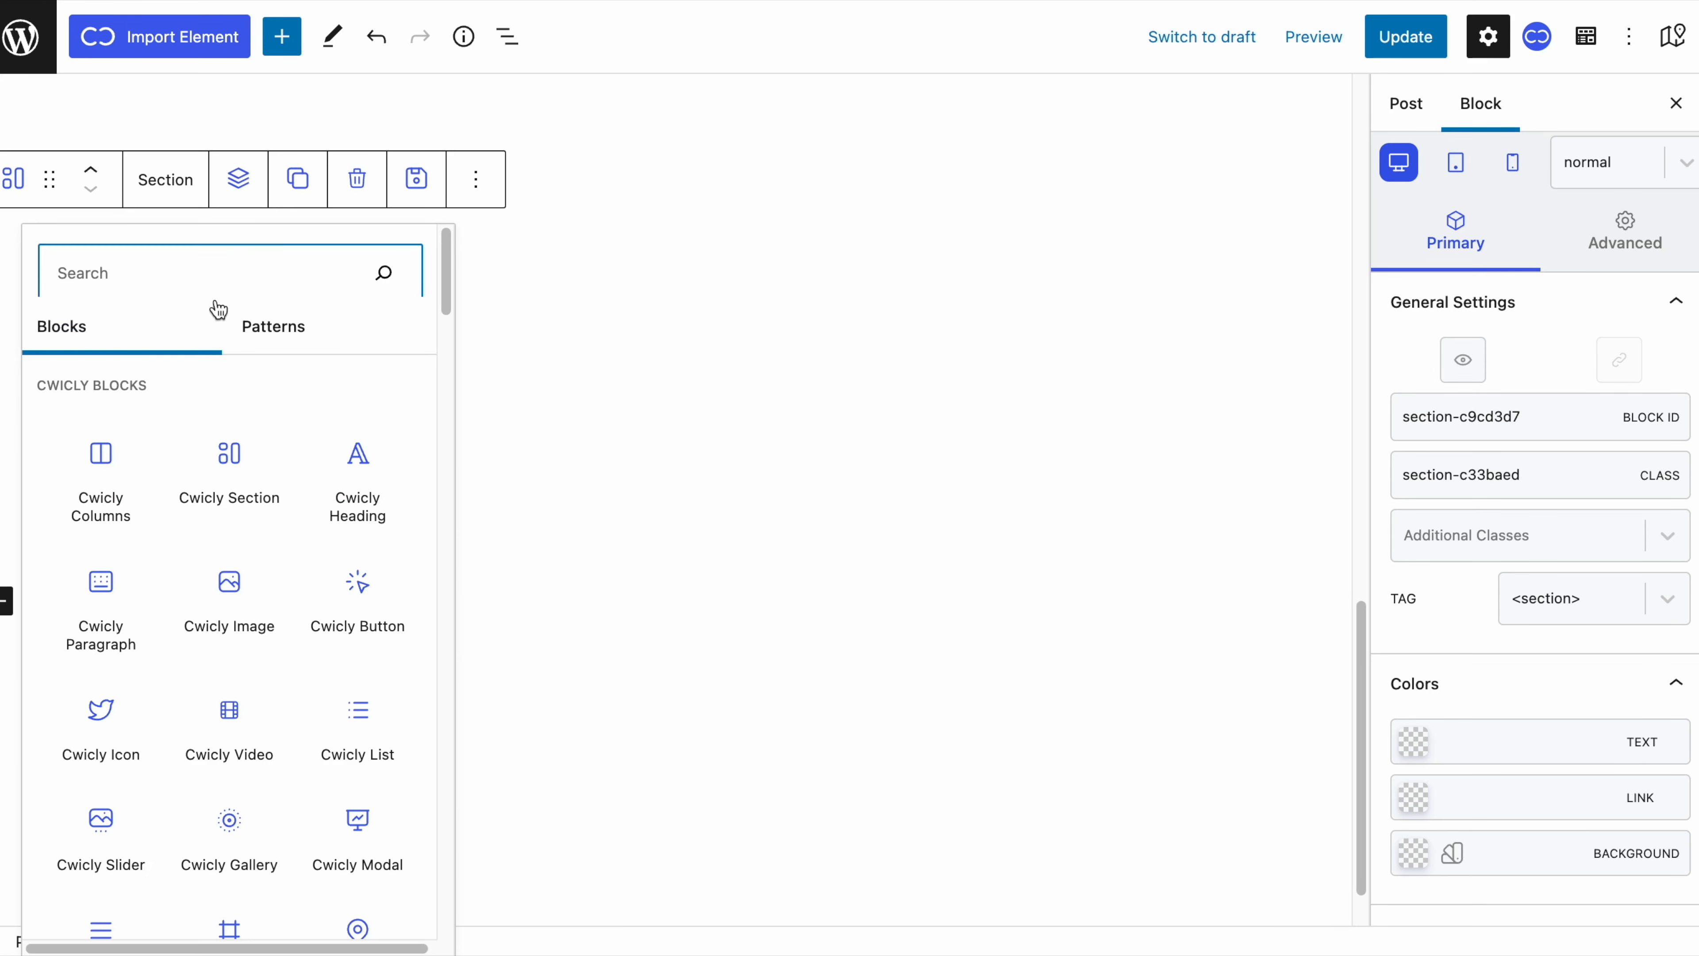
left_click(114, 464)
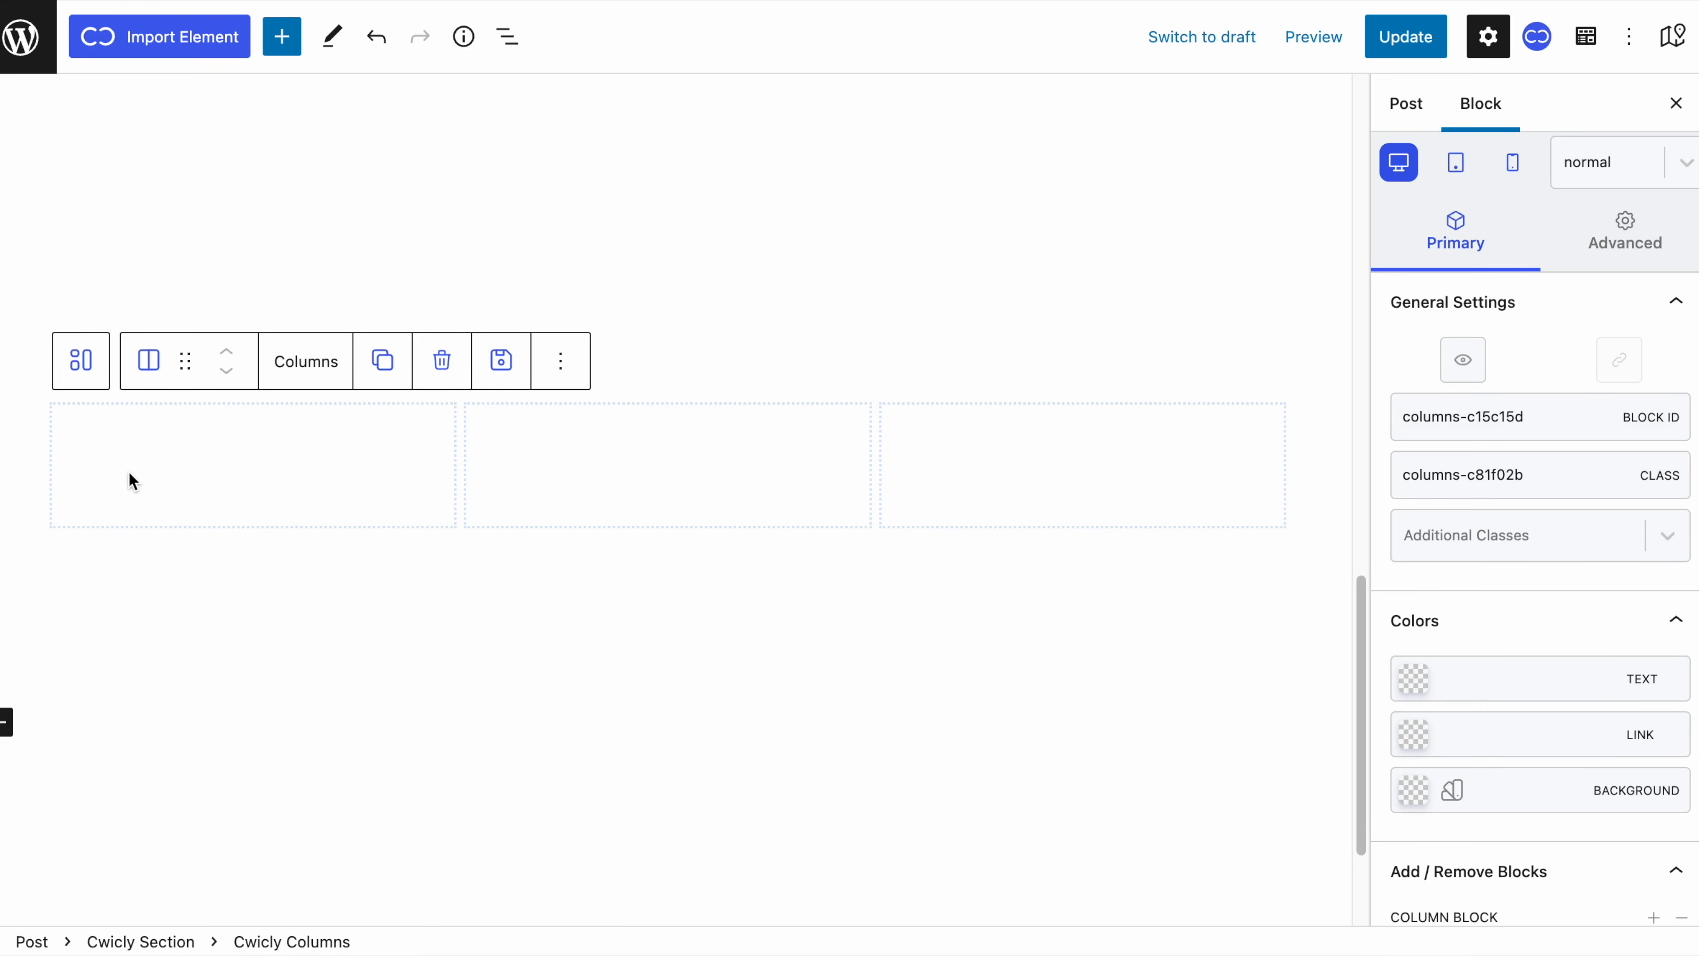
left_click(452, 483)
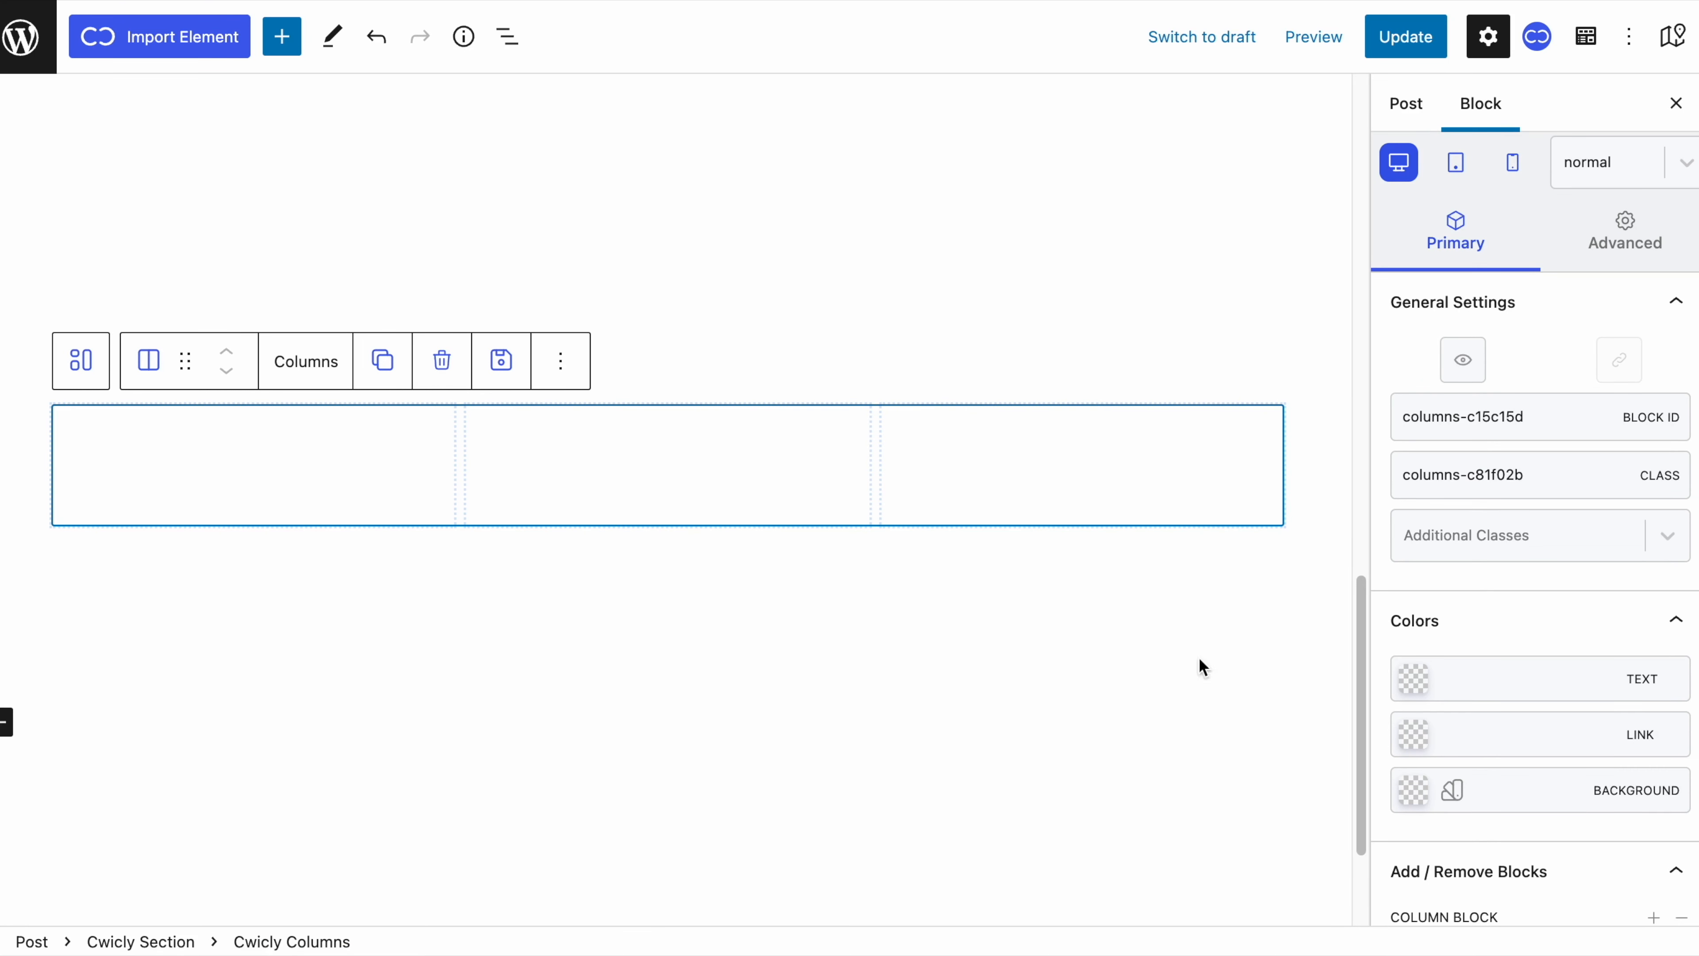
Add extra column blocks to the new Columns block to form a second row of three.
scroll(1533, 649, "down", 8)
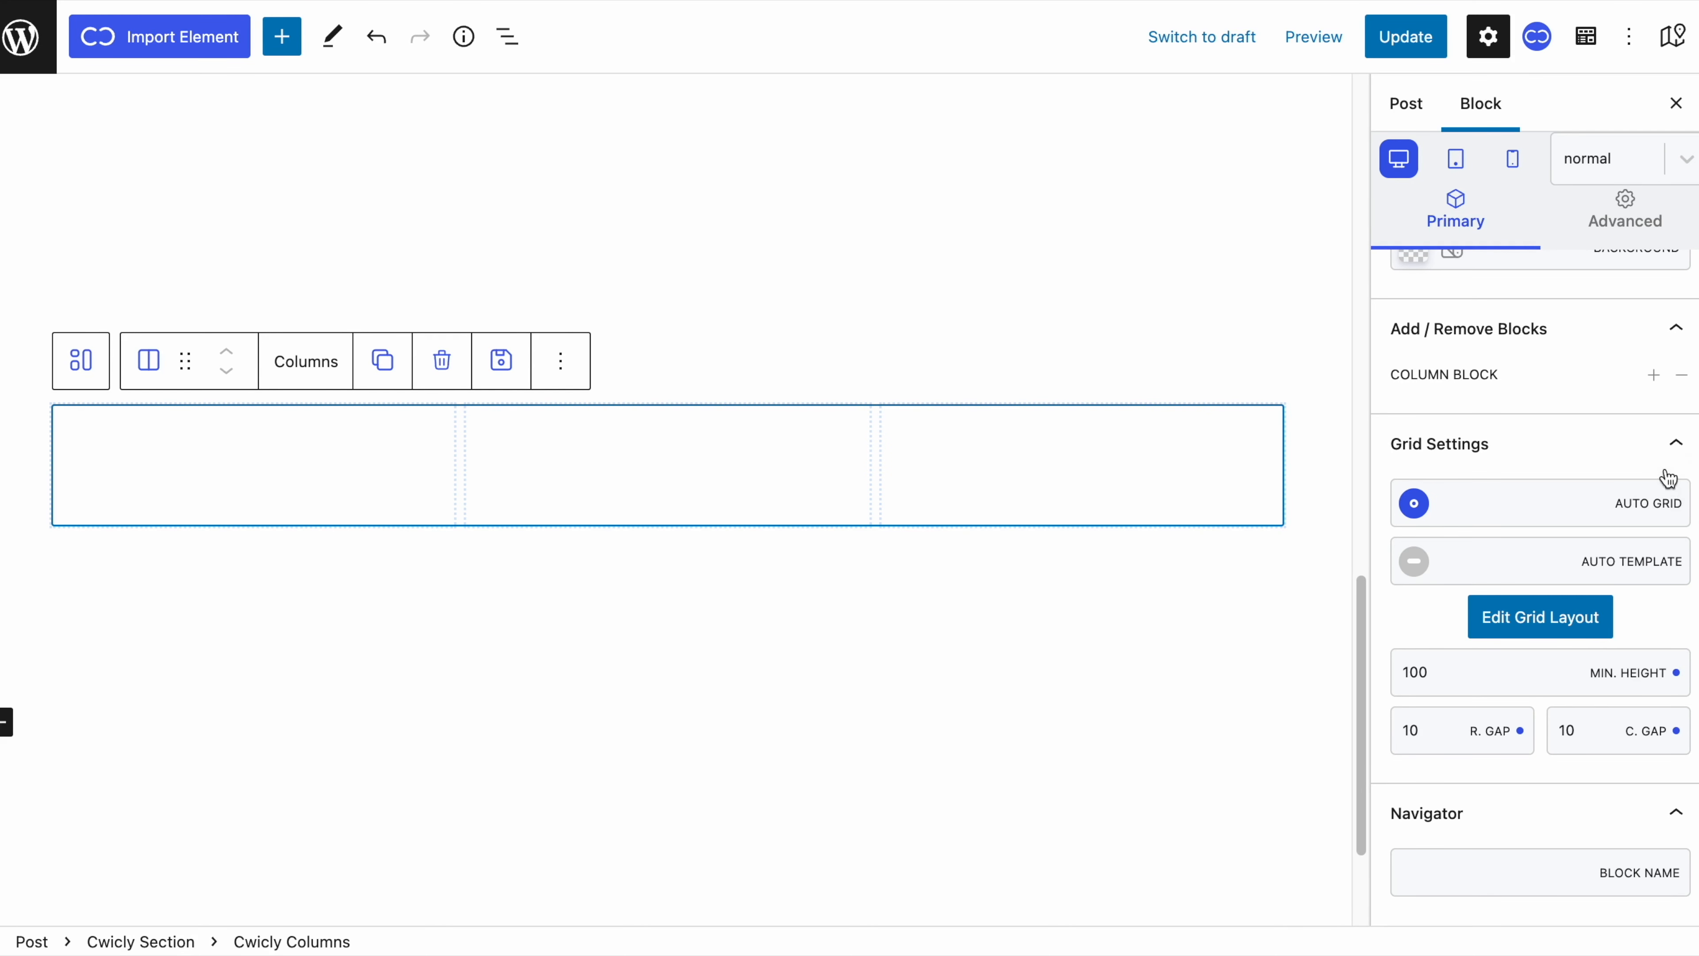
left_click(1654, 375)
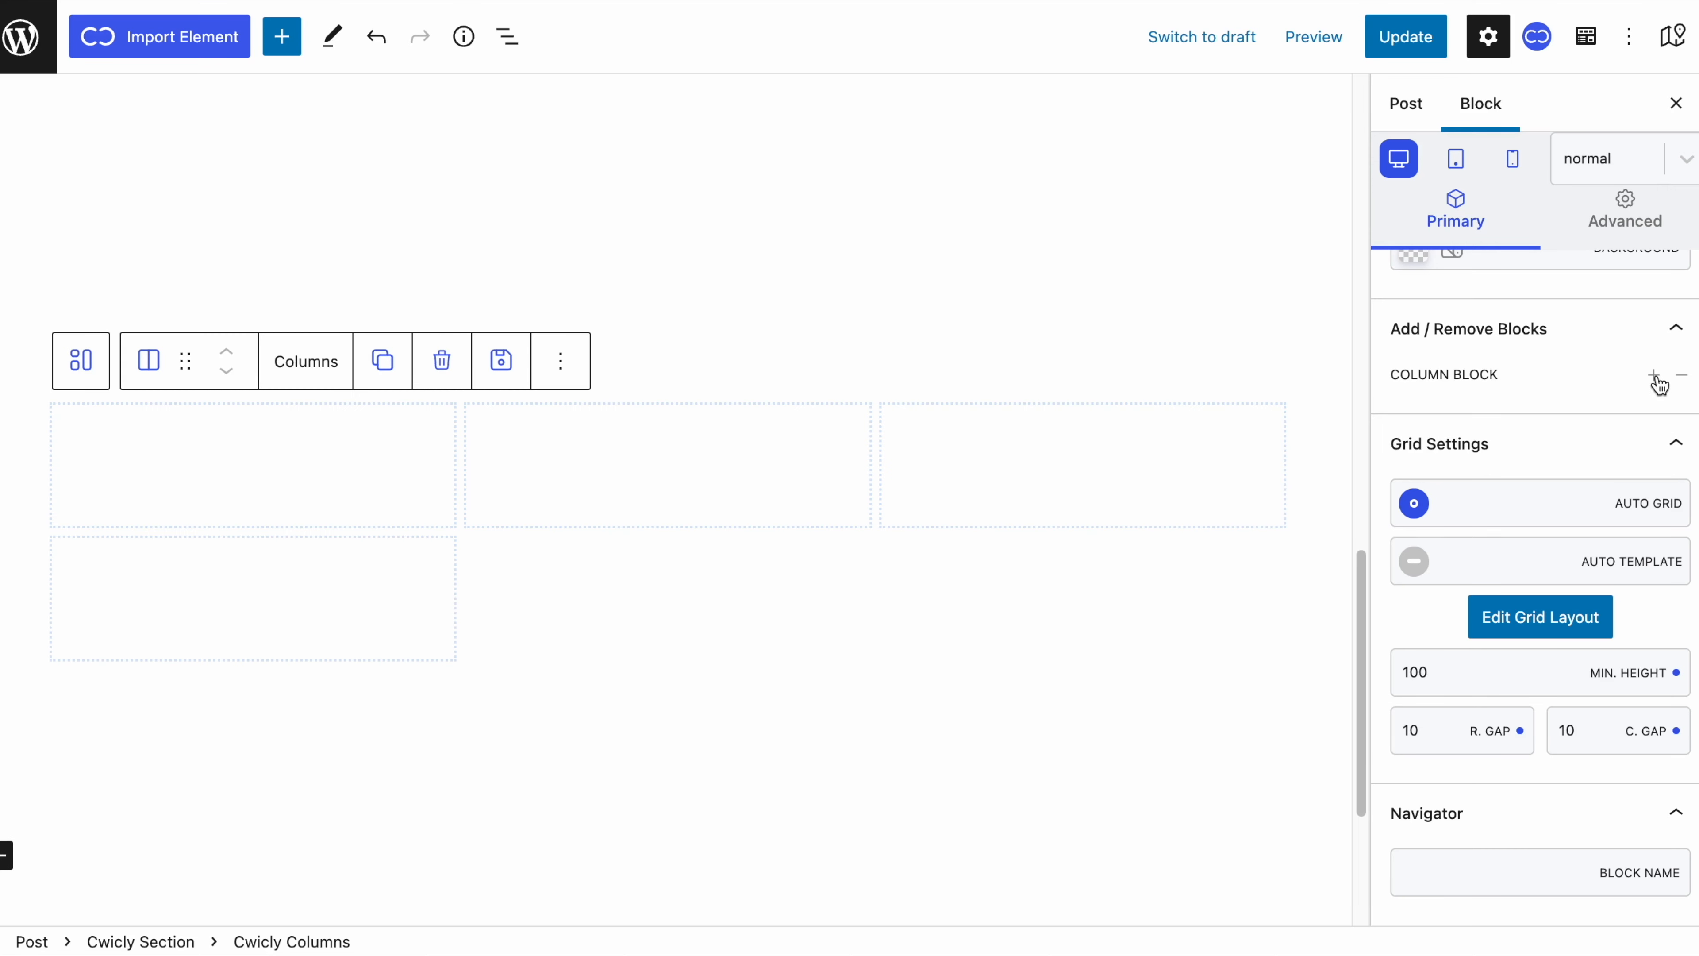
left_click(1655, 375)
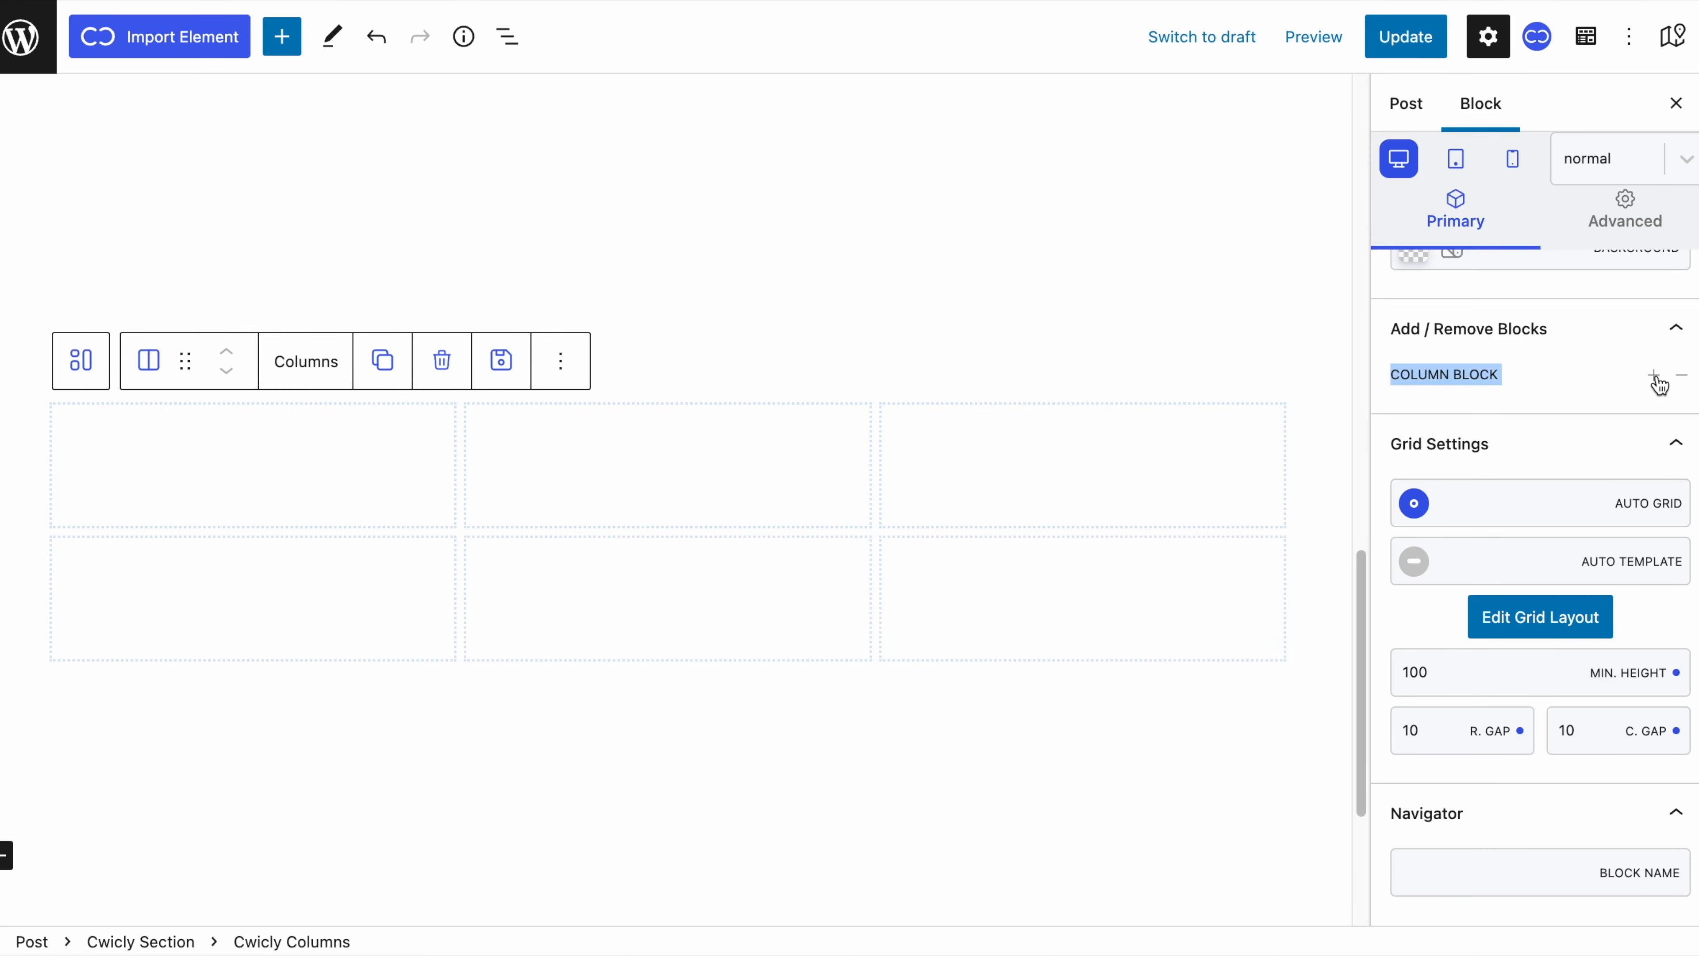
left_click(1655, 375)
left_click(1654, 375)
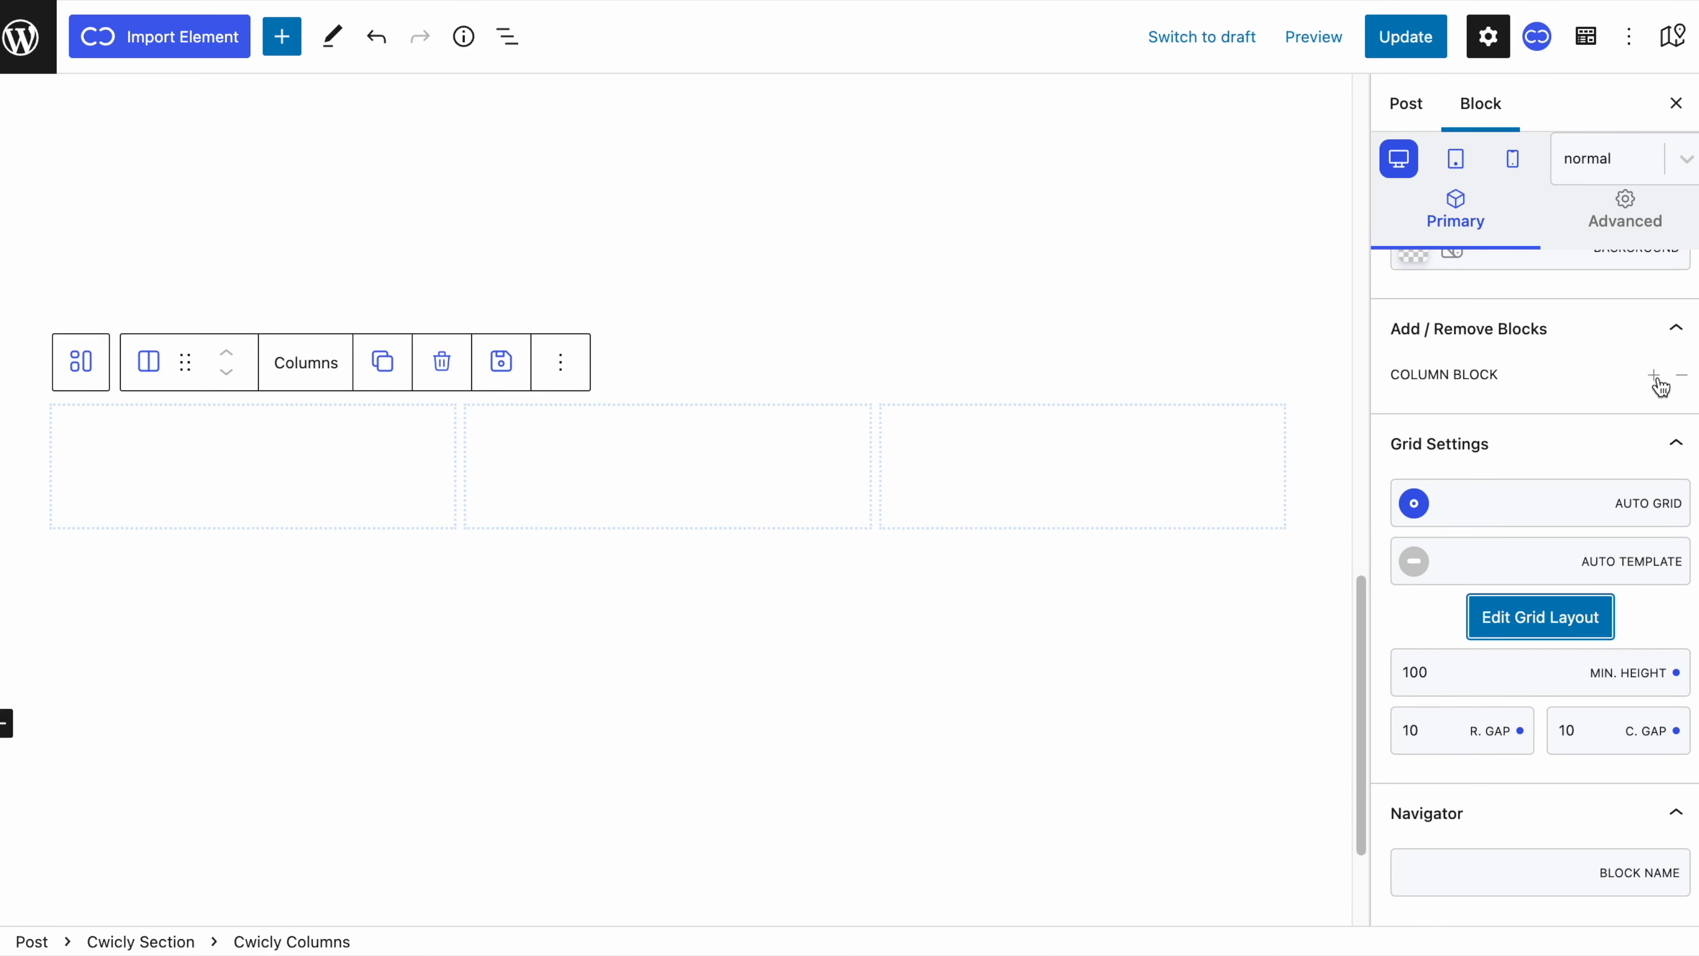
Set the grid layout's fractions to 4, try resizing the third module, and close the layout editor.
left_click(1569, 611)
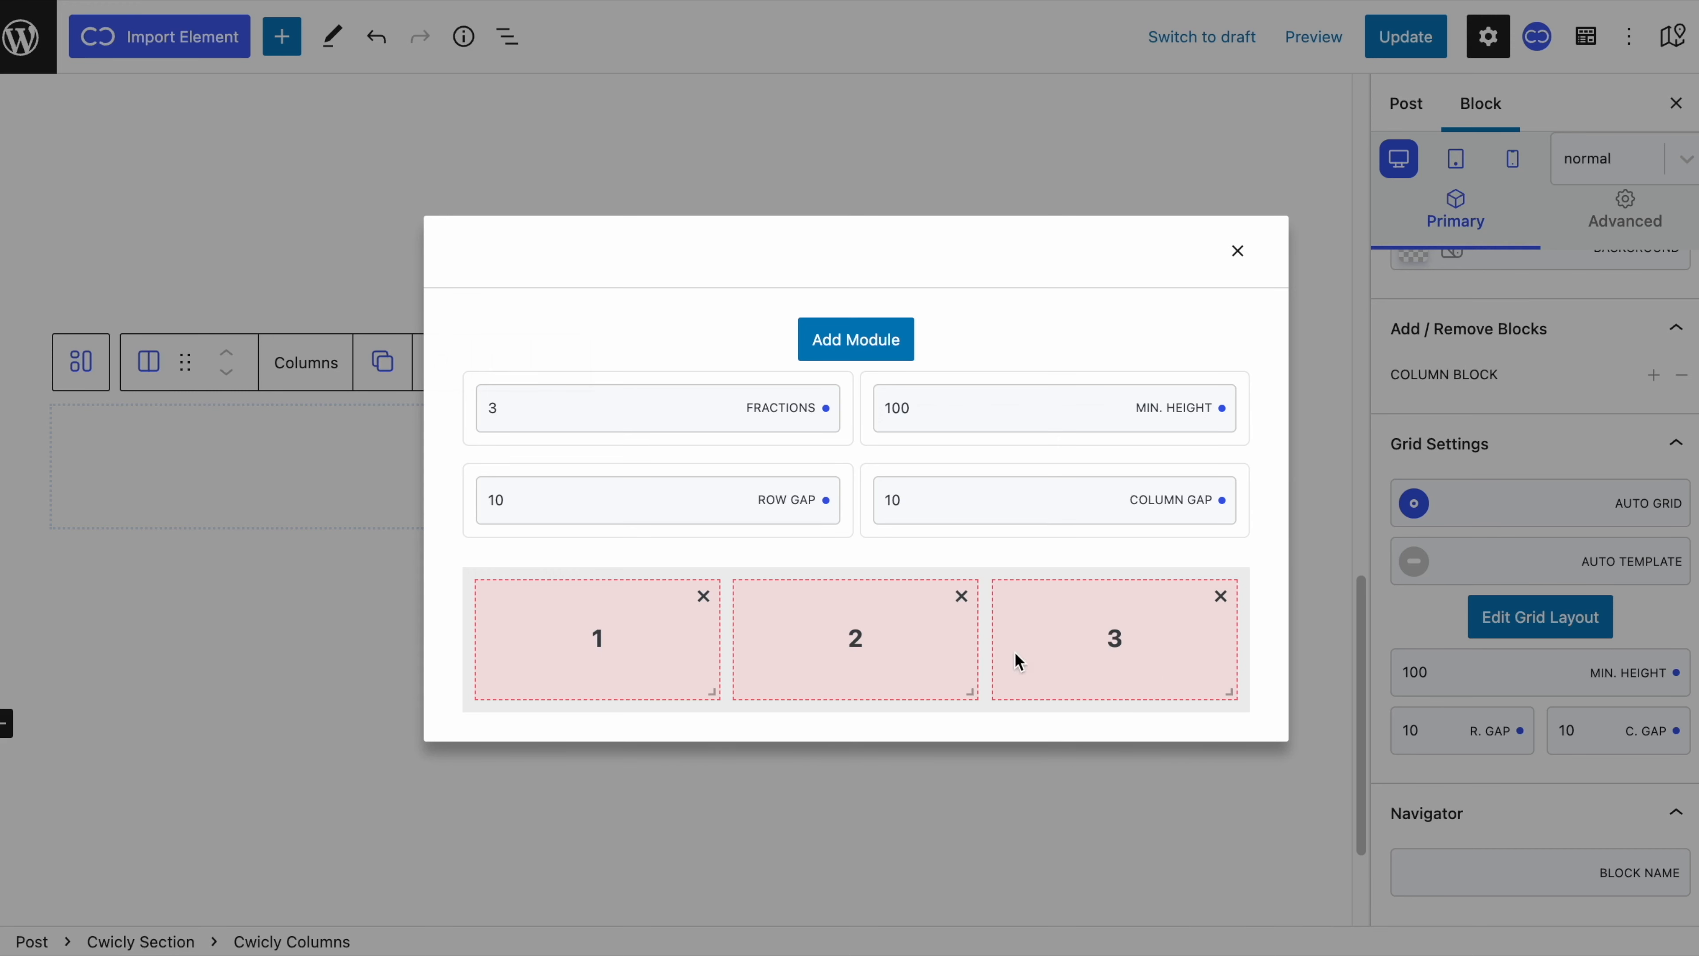
left_click(731, 404)
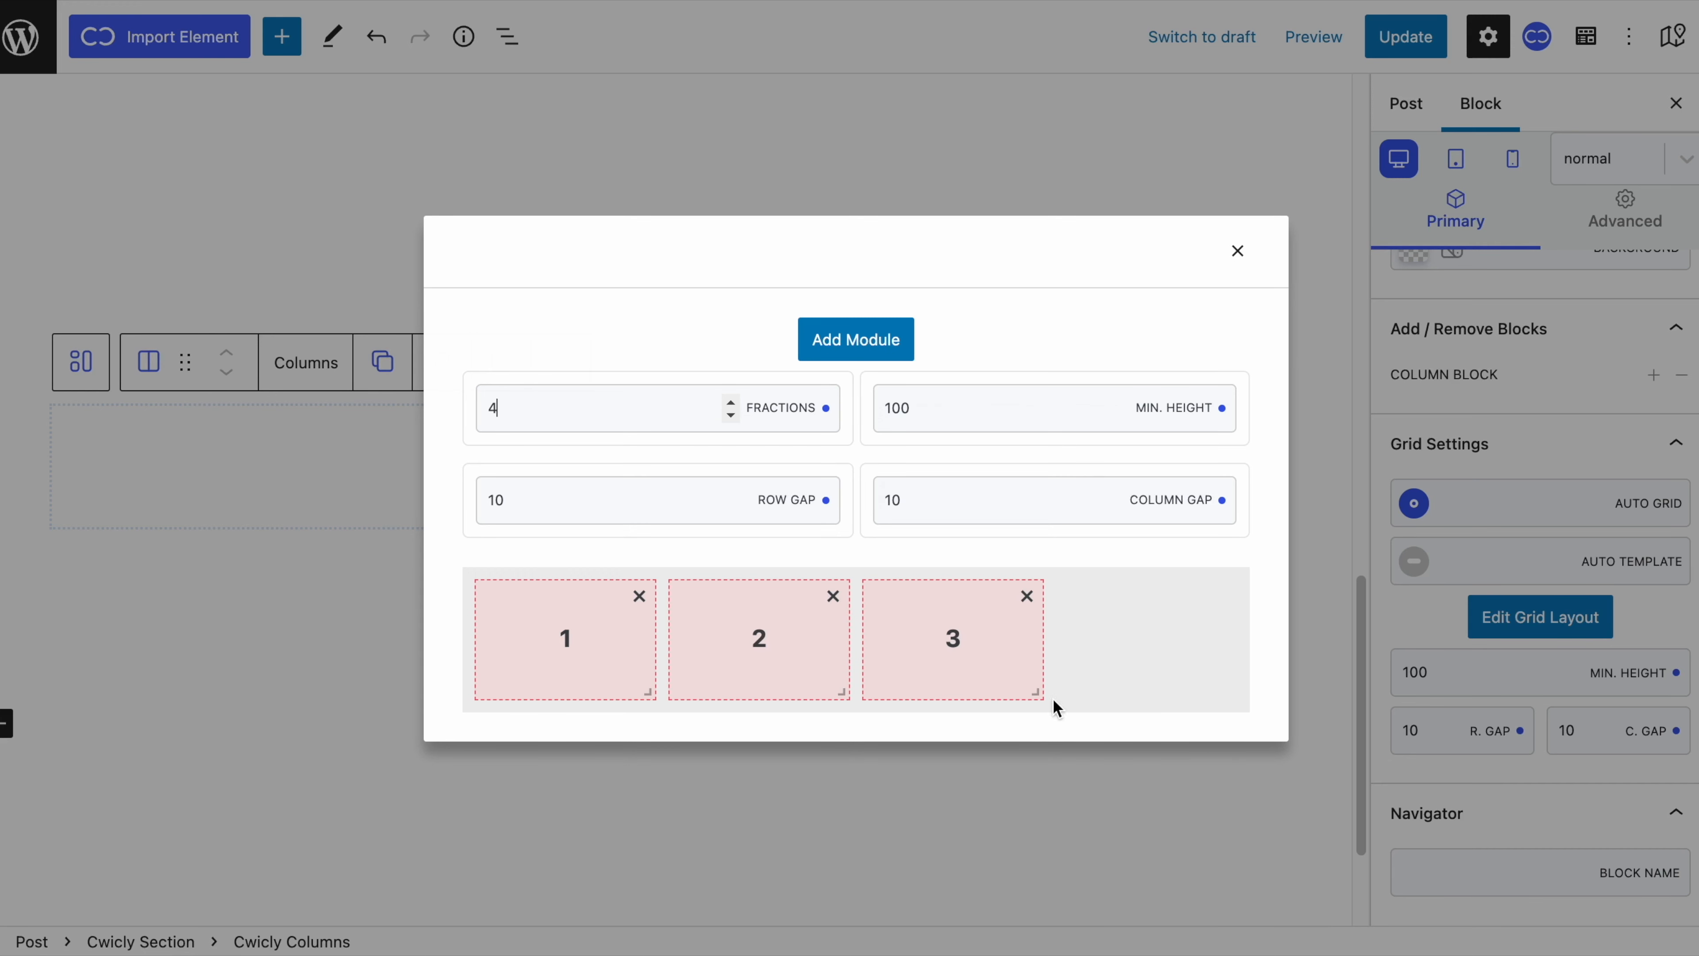
mouse_move(1036, 693)
left_mouse_down()
mouse_move(1233, 694)
mouse_move(1042, 668)
left_mouse_up()
left_click(1240, 247)
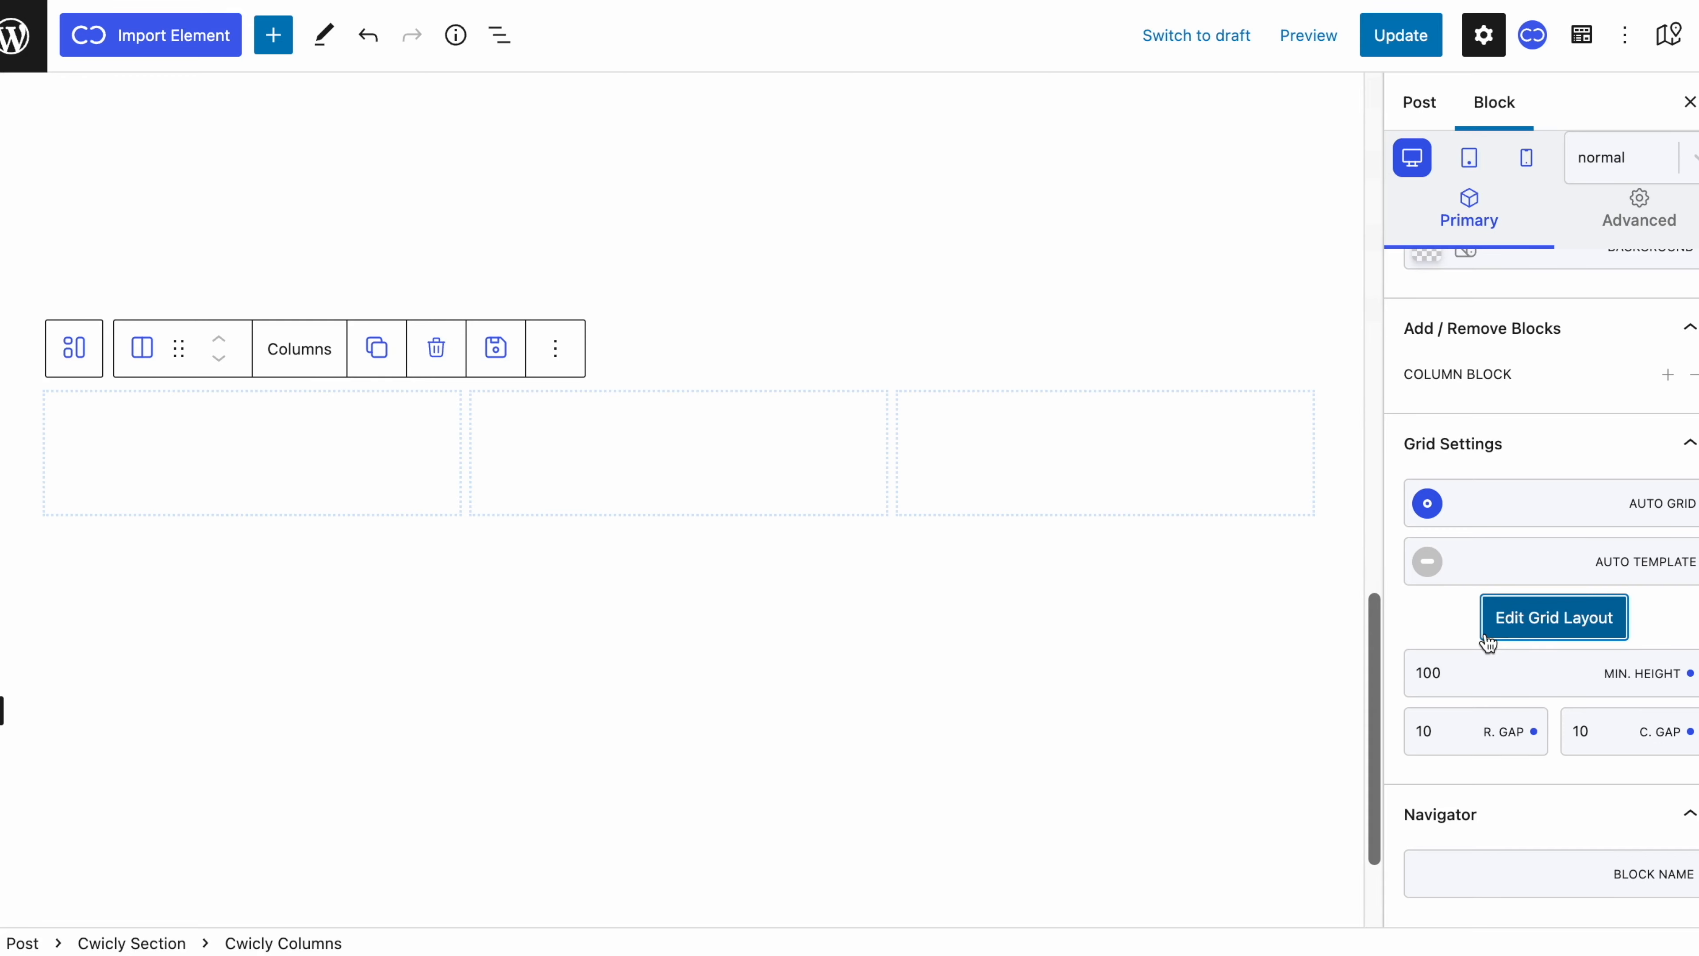
Set the Columns block's grid layout to 4 fractions and add a fourth module.
left_click(1487, 641)
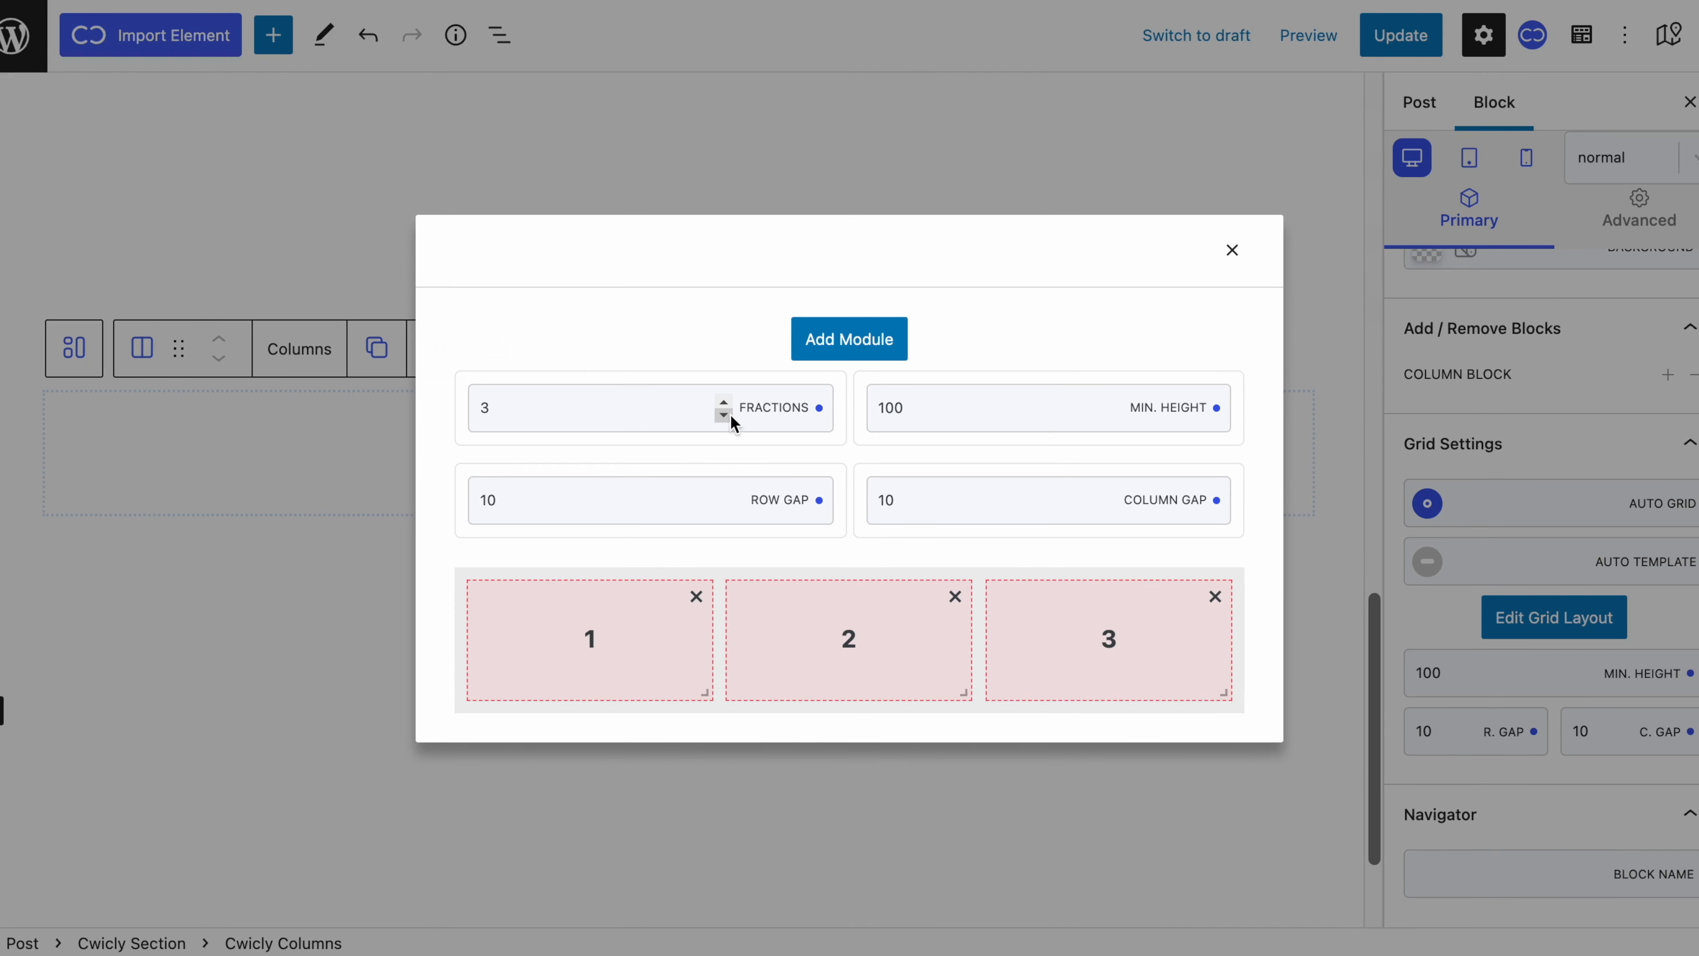
left_click(724, 403)
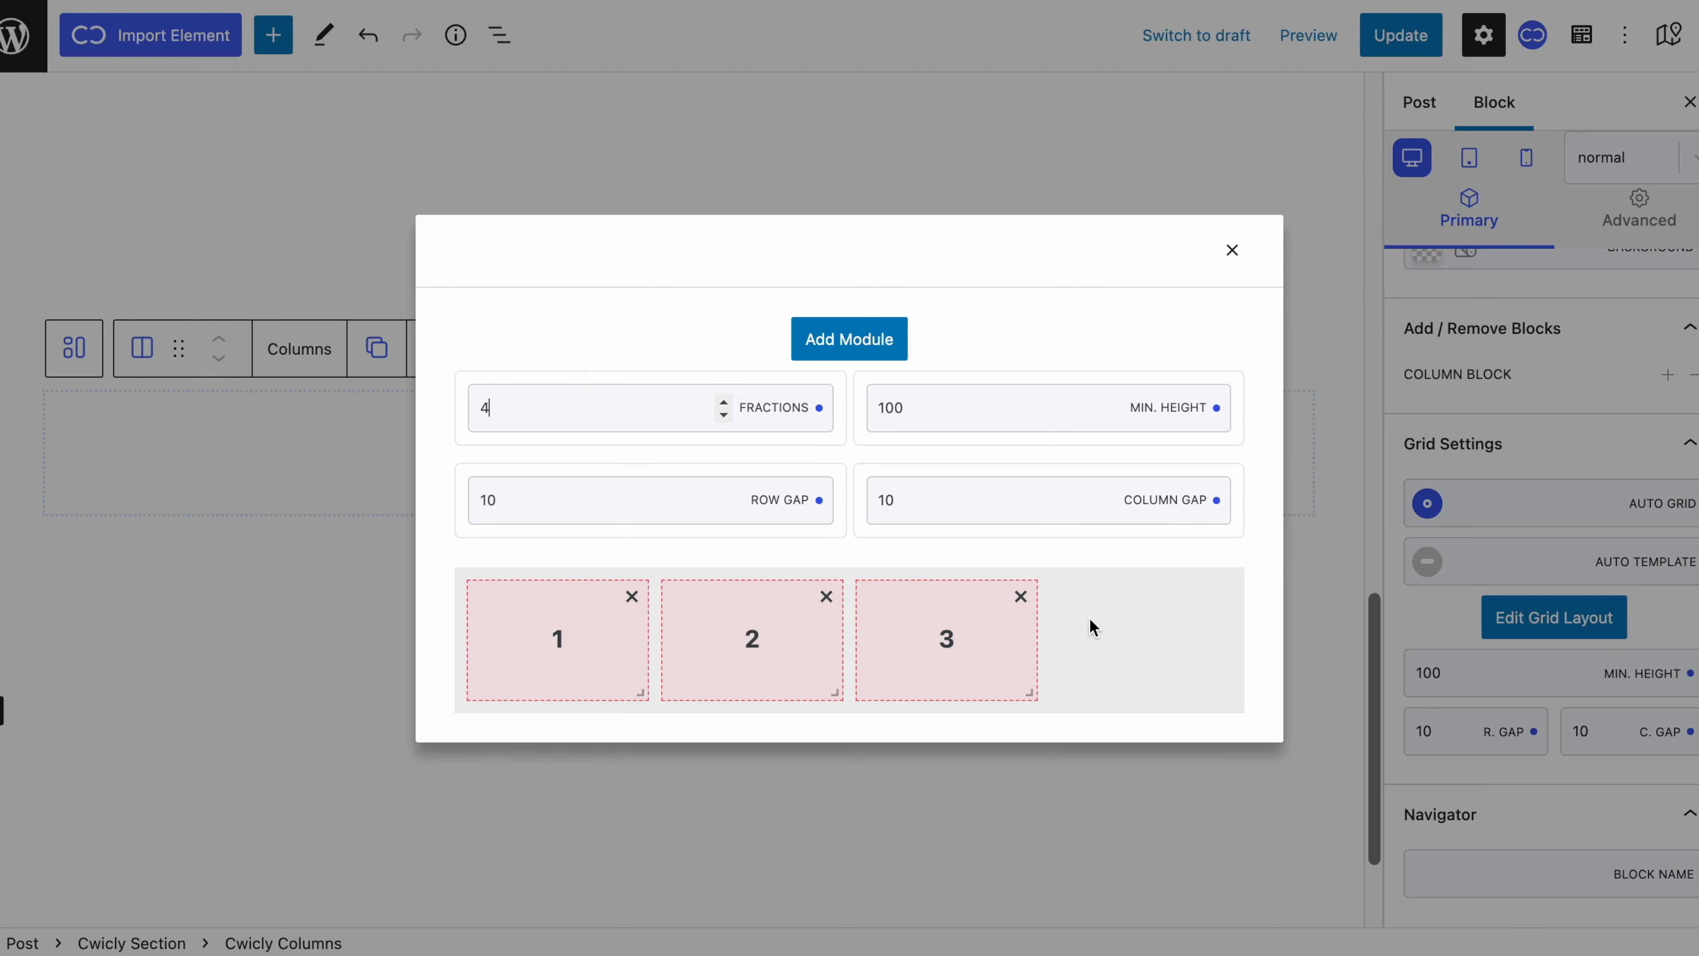
left_click(871, 360)
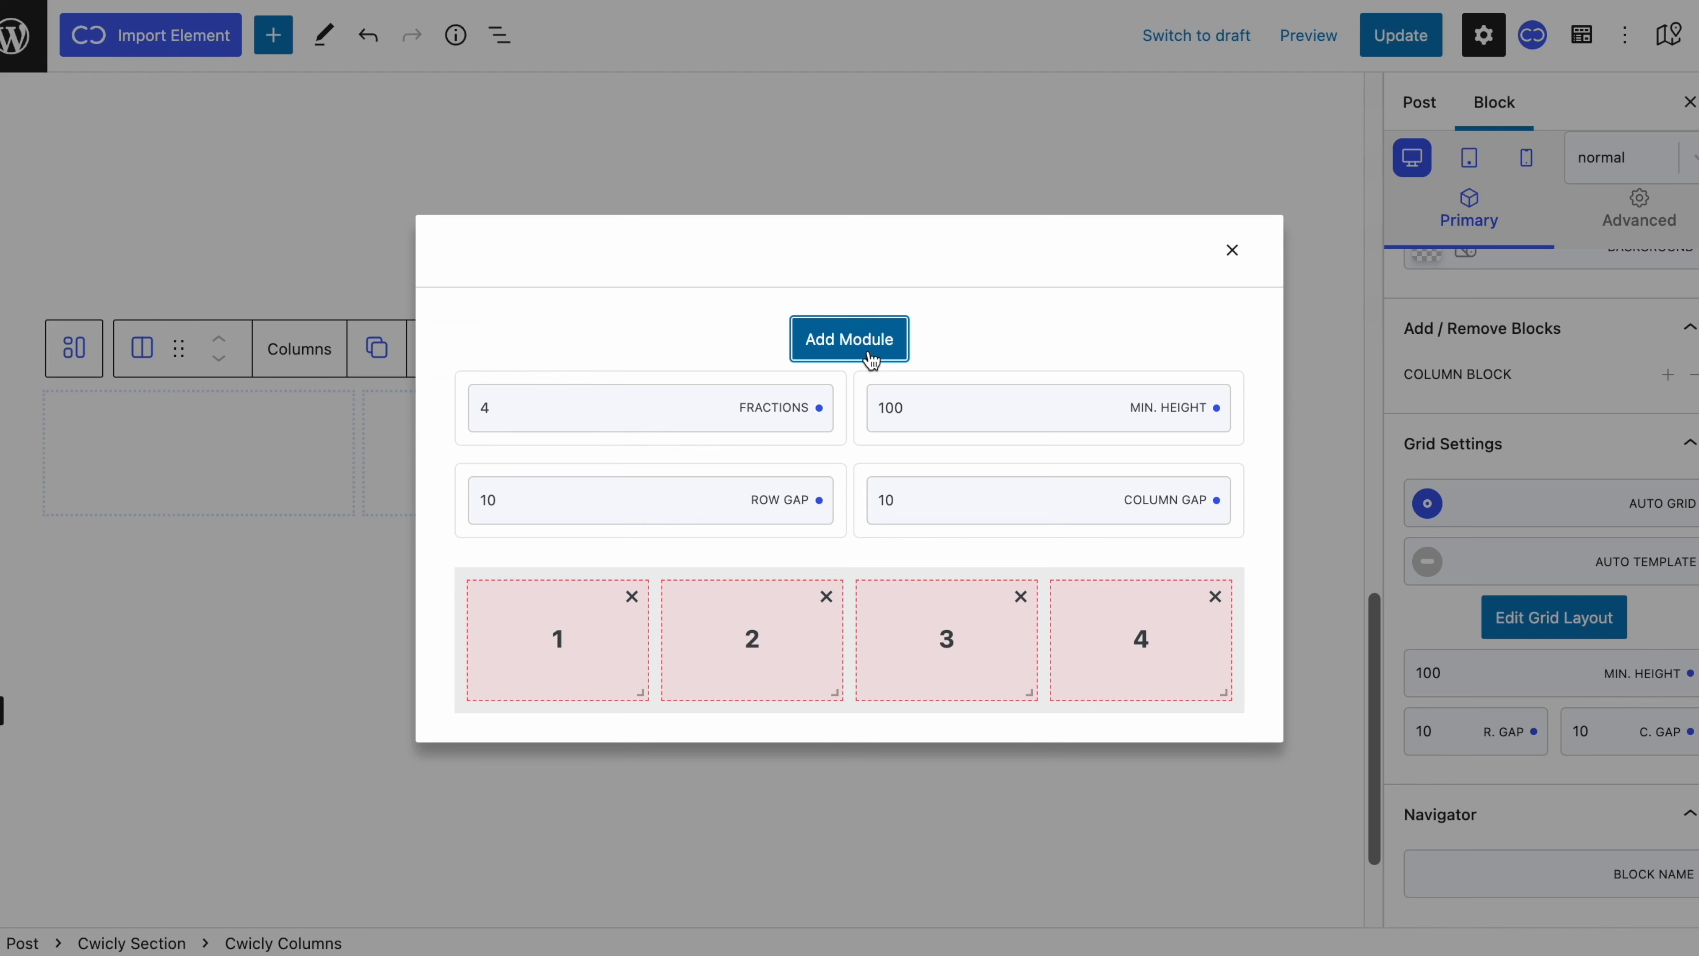
Try a minimum height of 101 and restore it to 100; remove the fourth module and add it back.
left_click_drag(950, 407, 865, 425)
left_click_drag(917, 500, 922, 493)
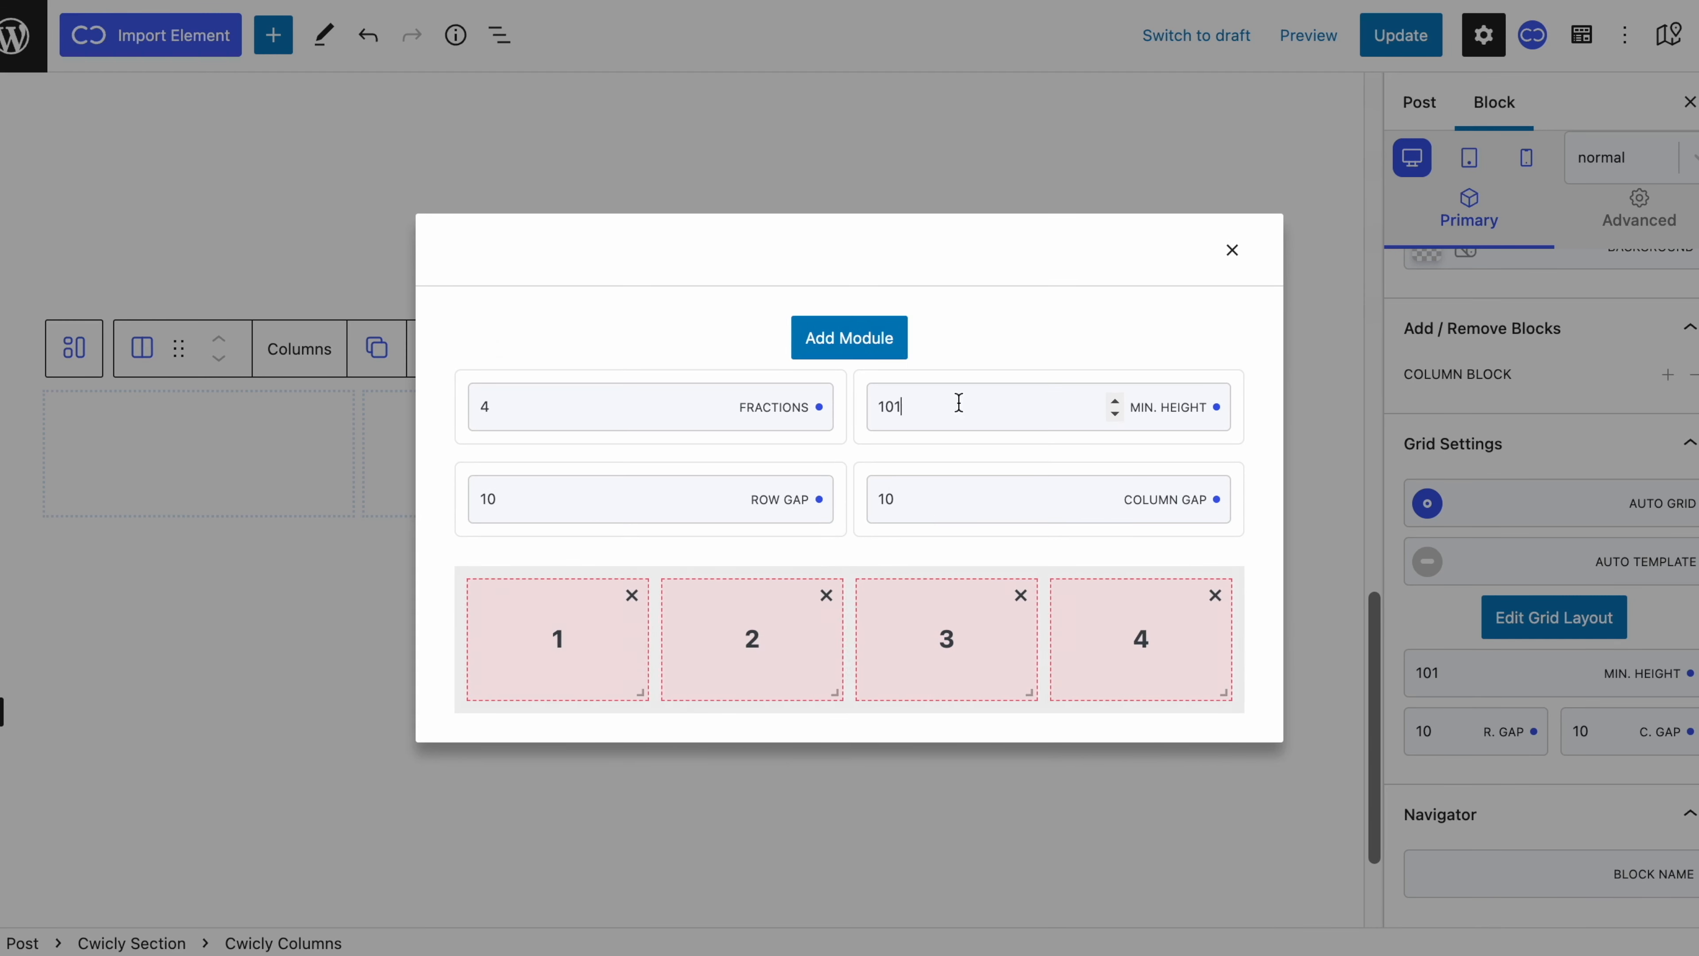
key("Down")
left_click(1213, 595)
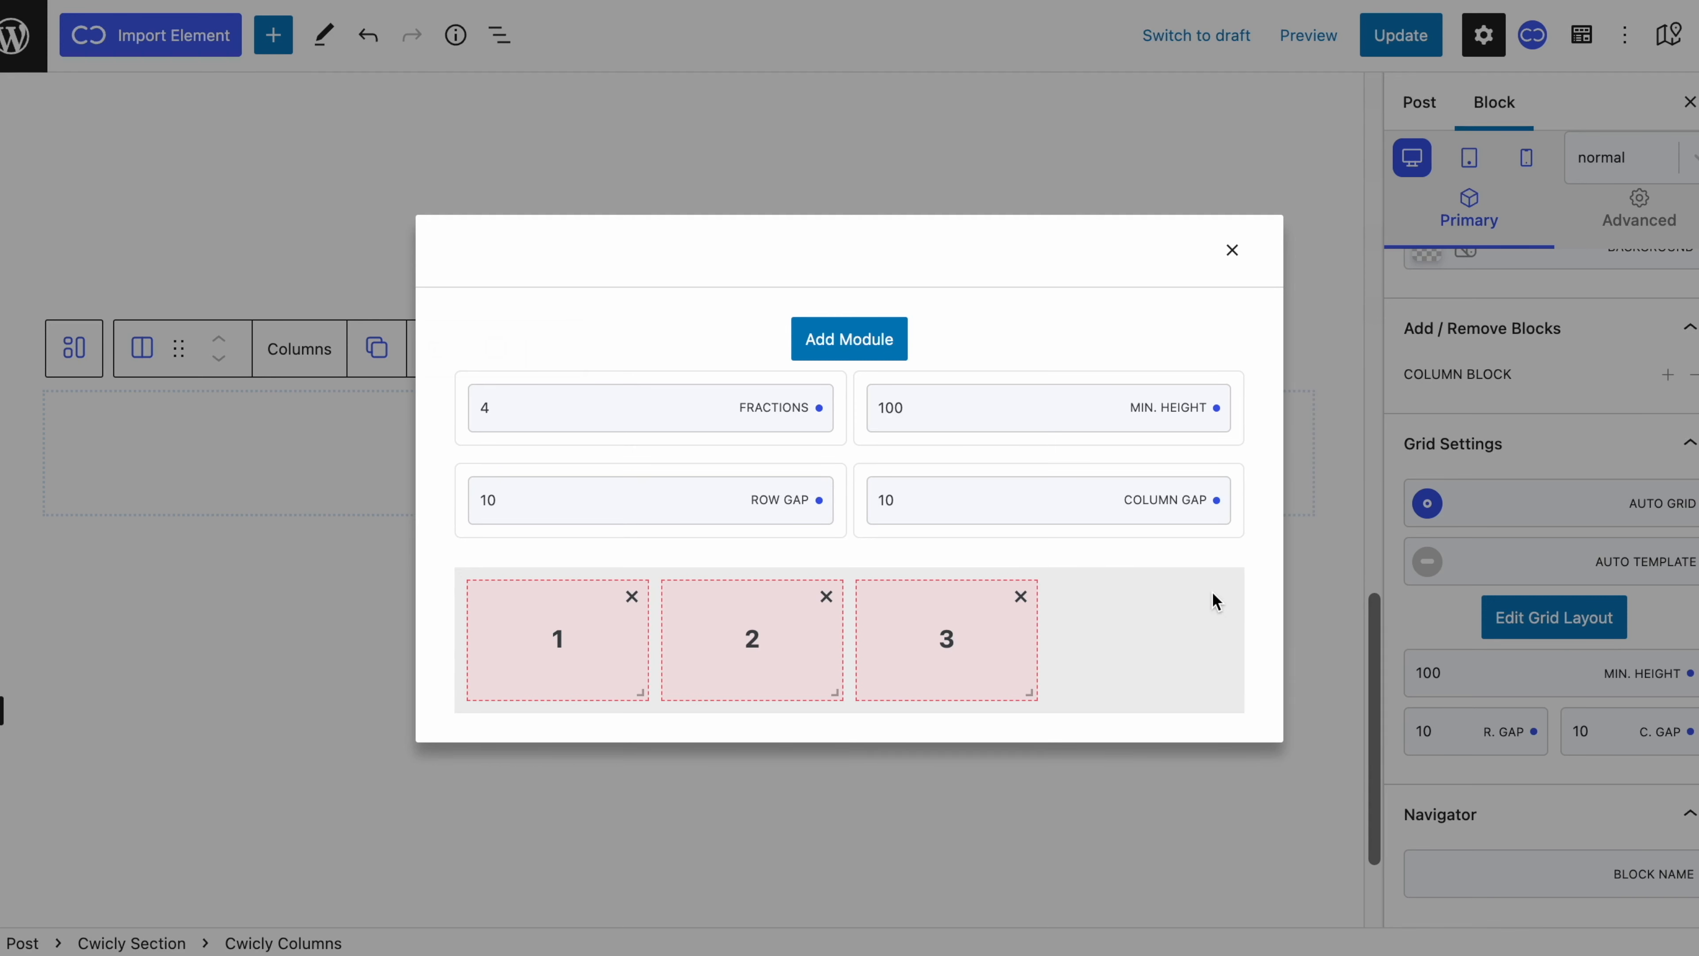
left_click(887, 358)
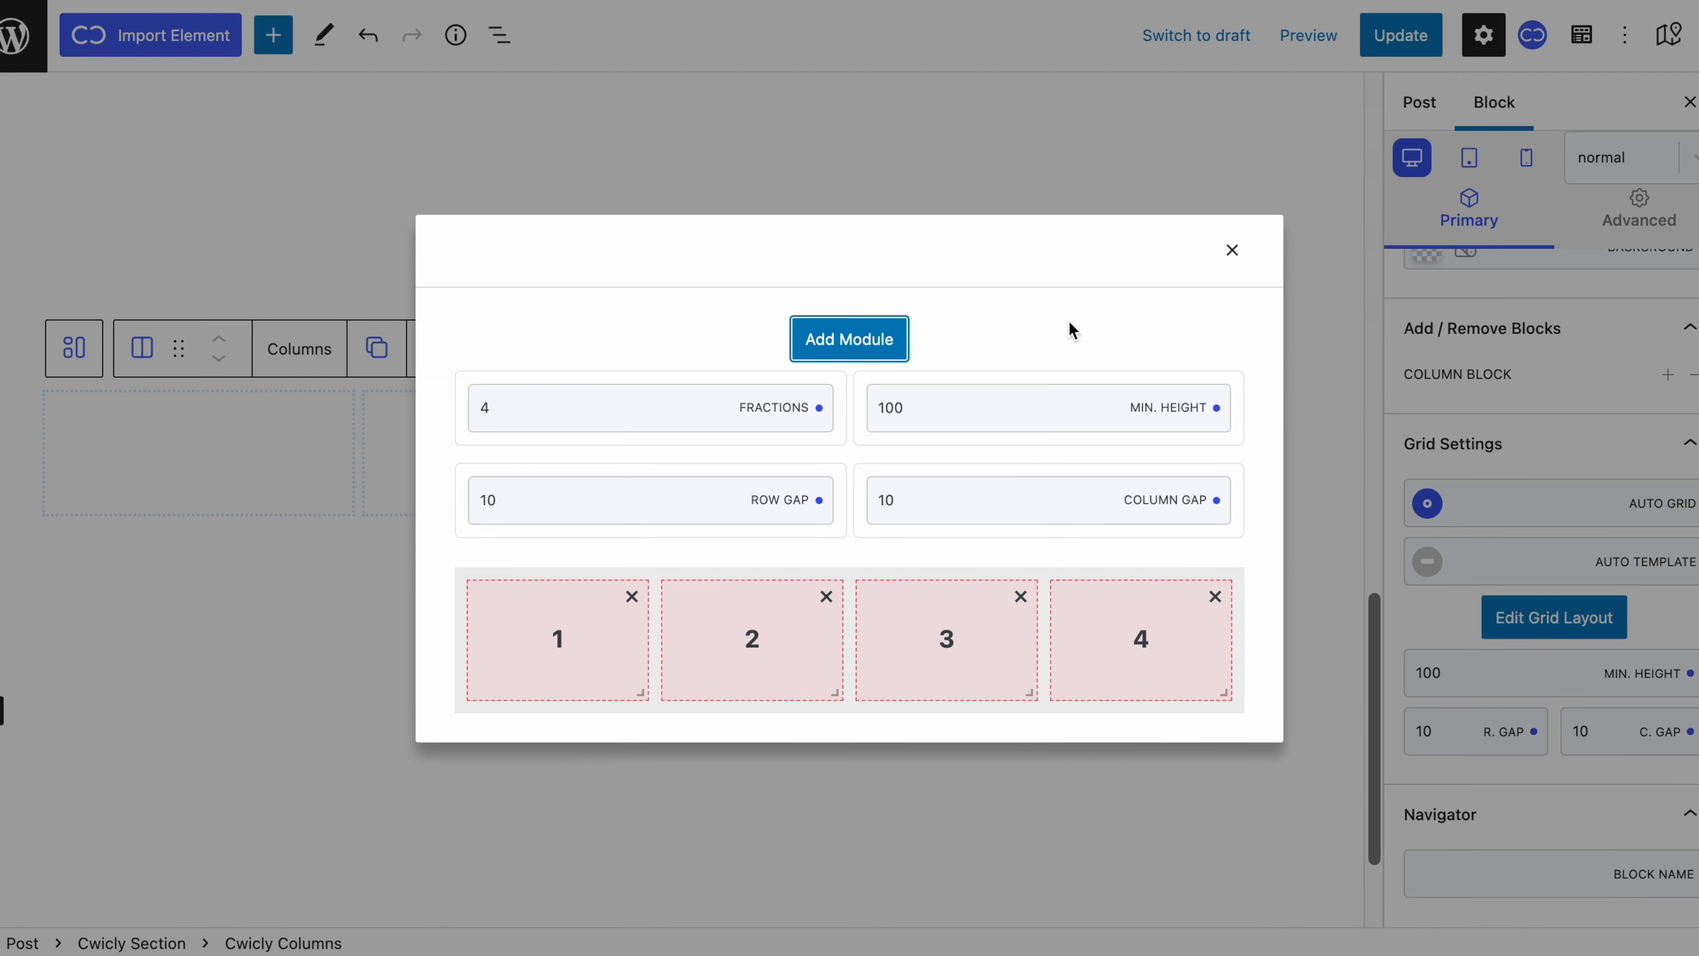
Close the grid layout editor and add five column blocks to make two full rows of four.
left_click(1236, 254)
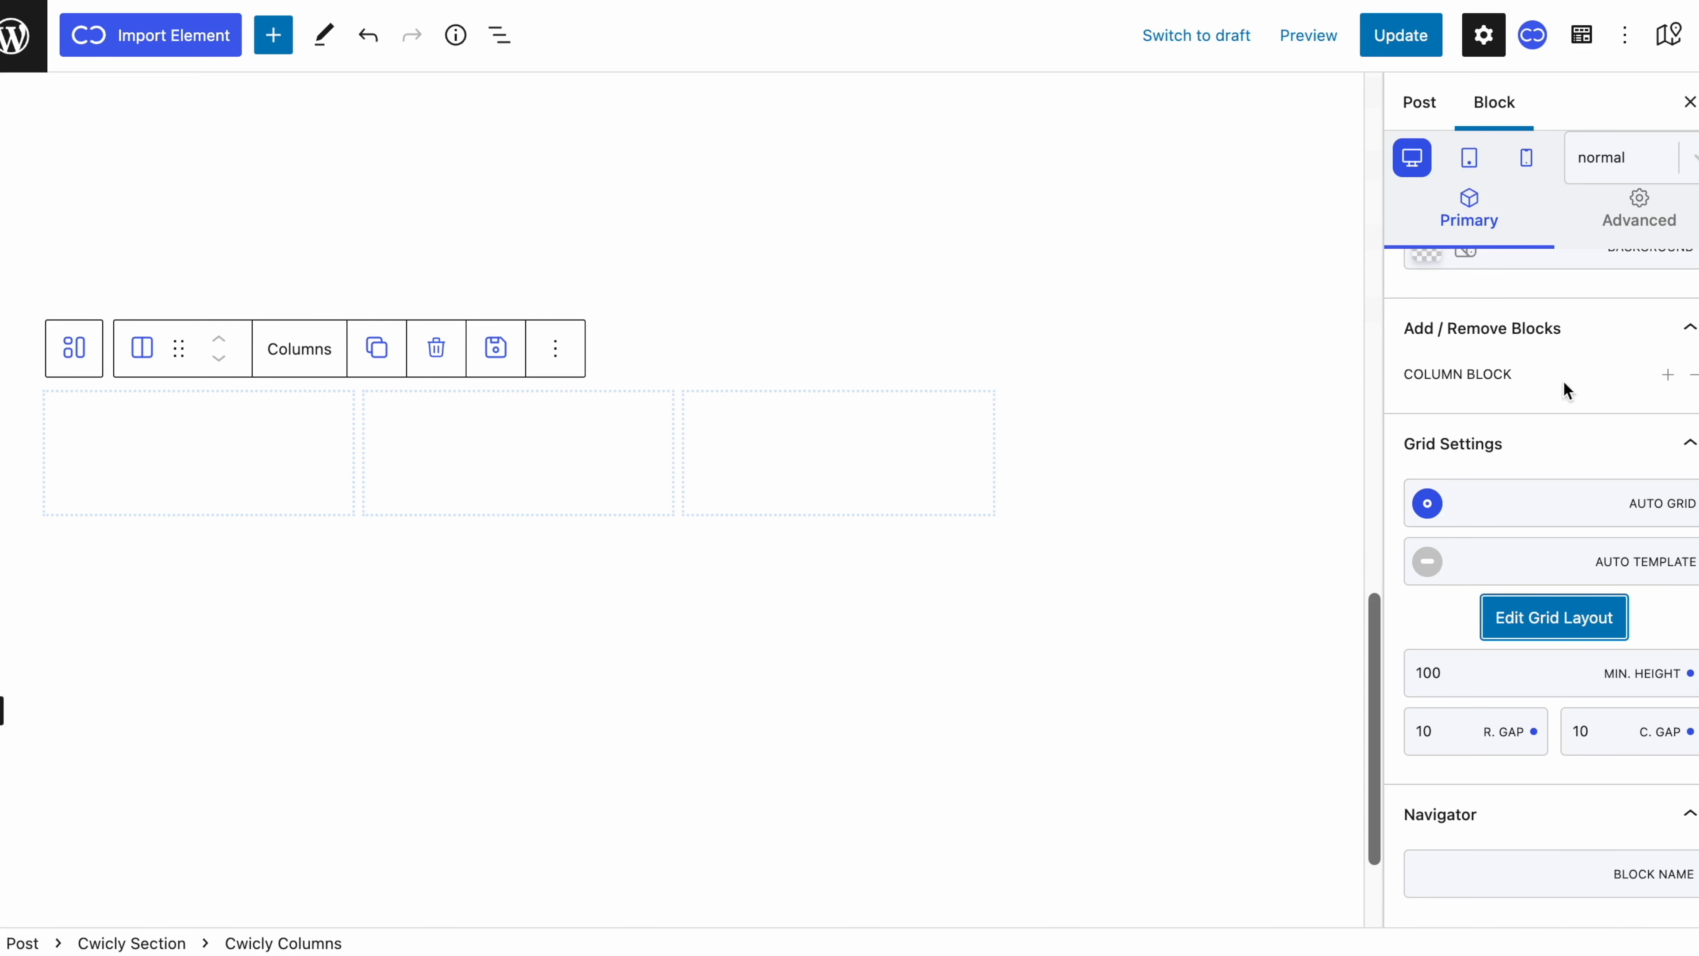
left_click(1668, 377)
left_click(1668, 377)
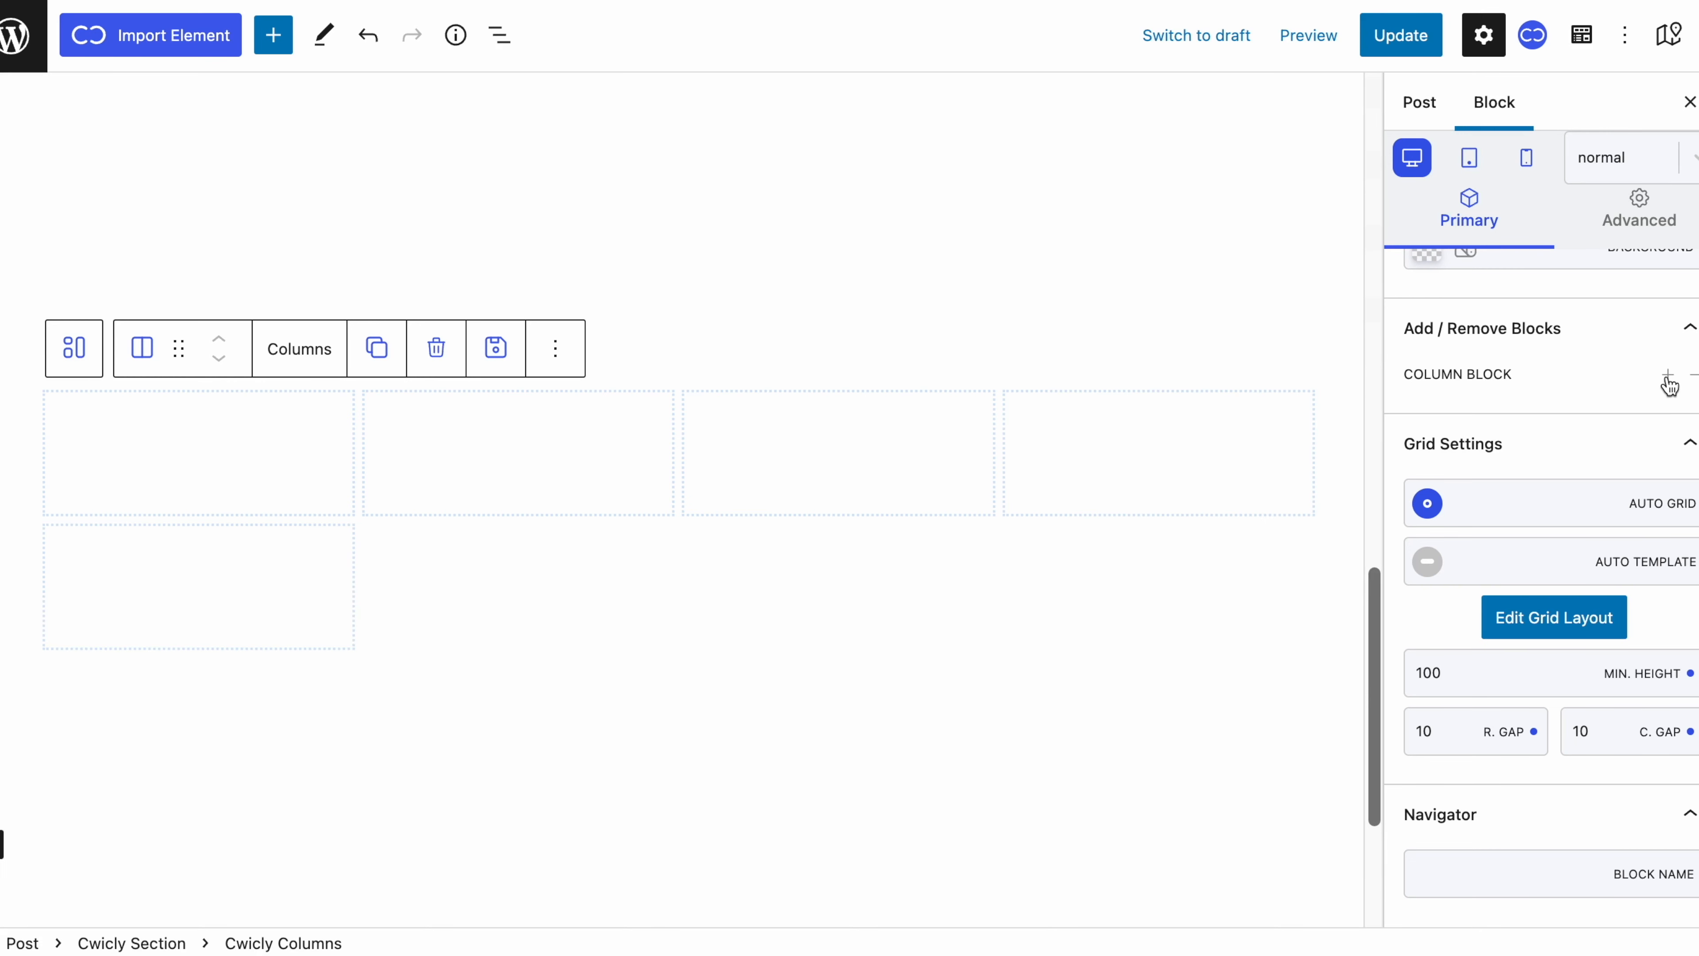
left_click(1668, 377)
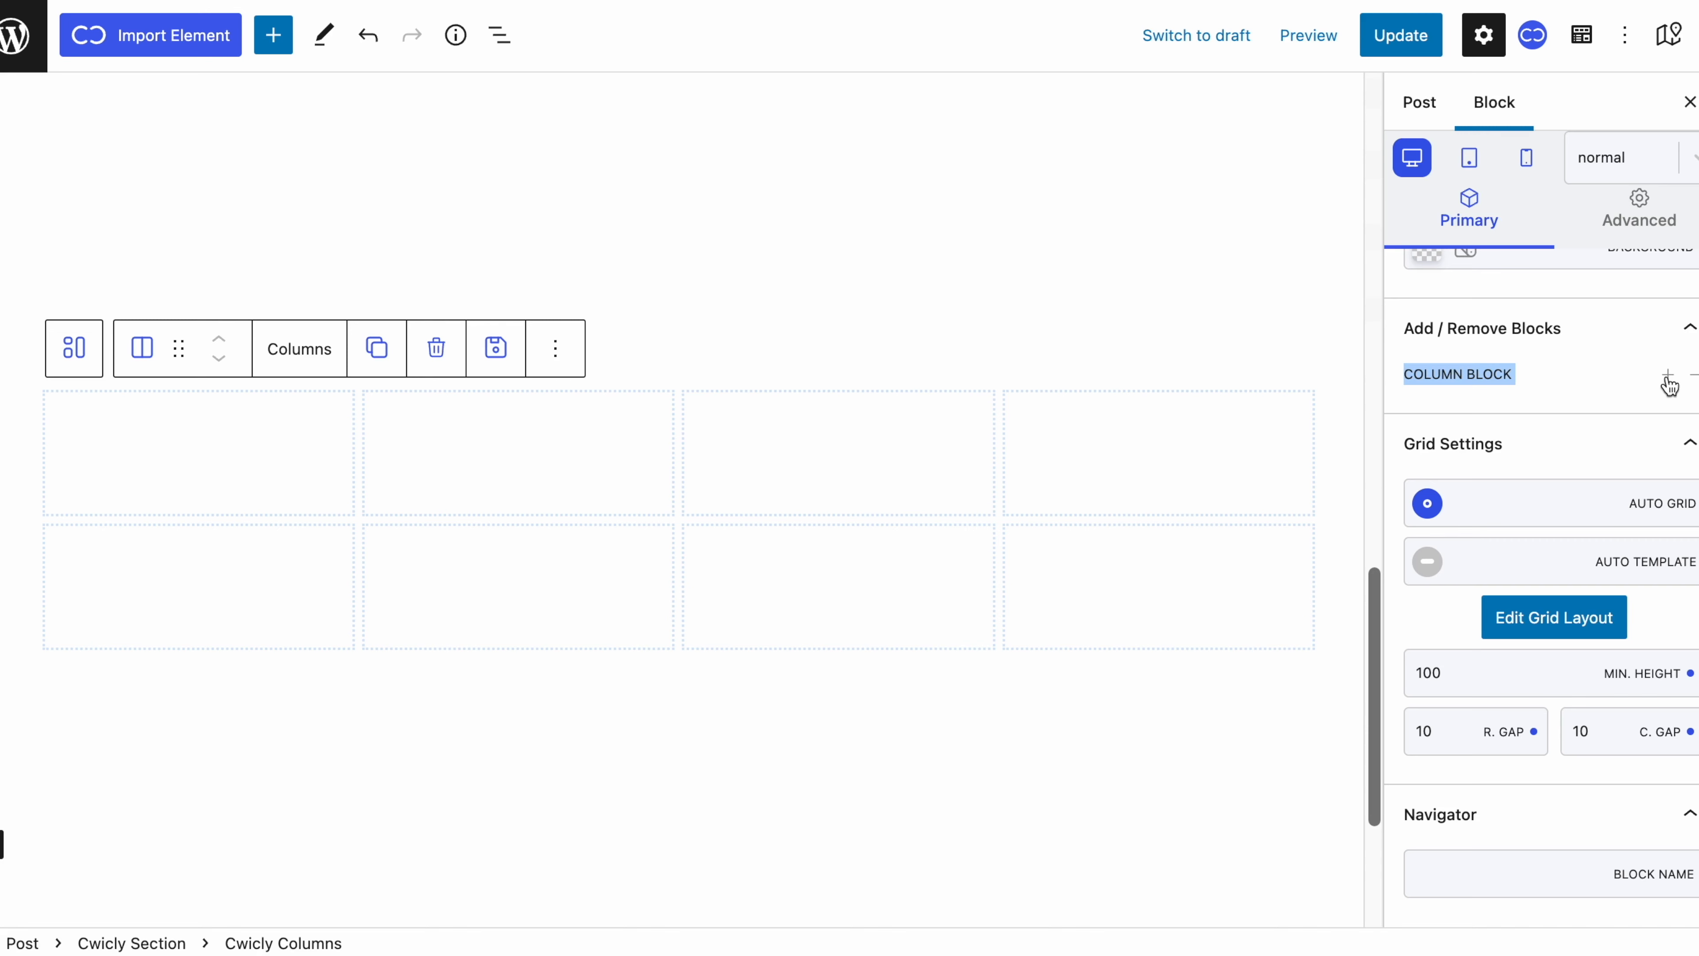
Give the first column a linear gradient background from blue to purple #994BE1 at 135°.
left_click(318, 490)
left_click(1461, 314)
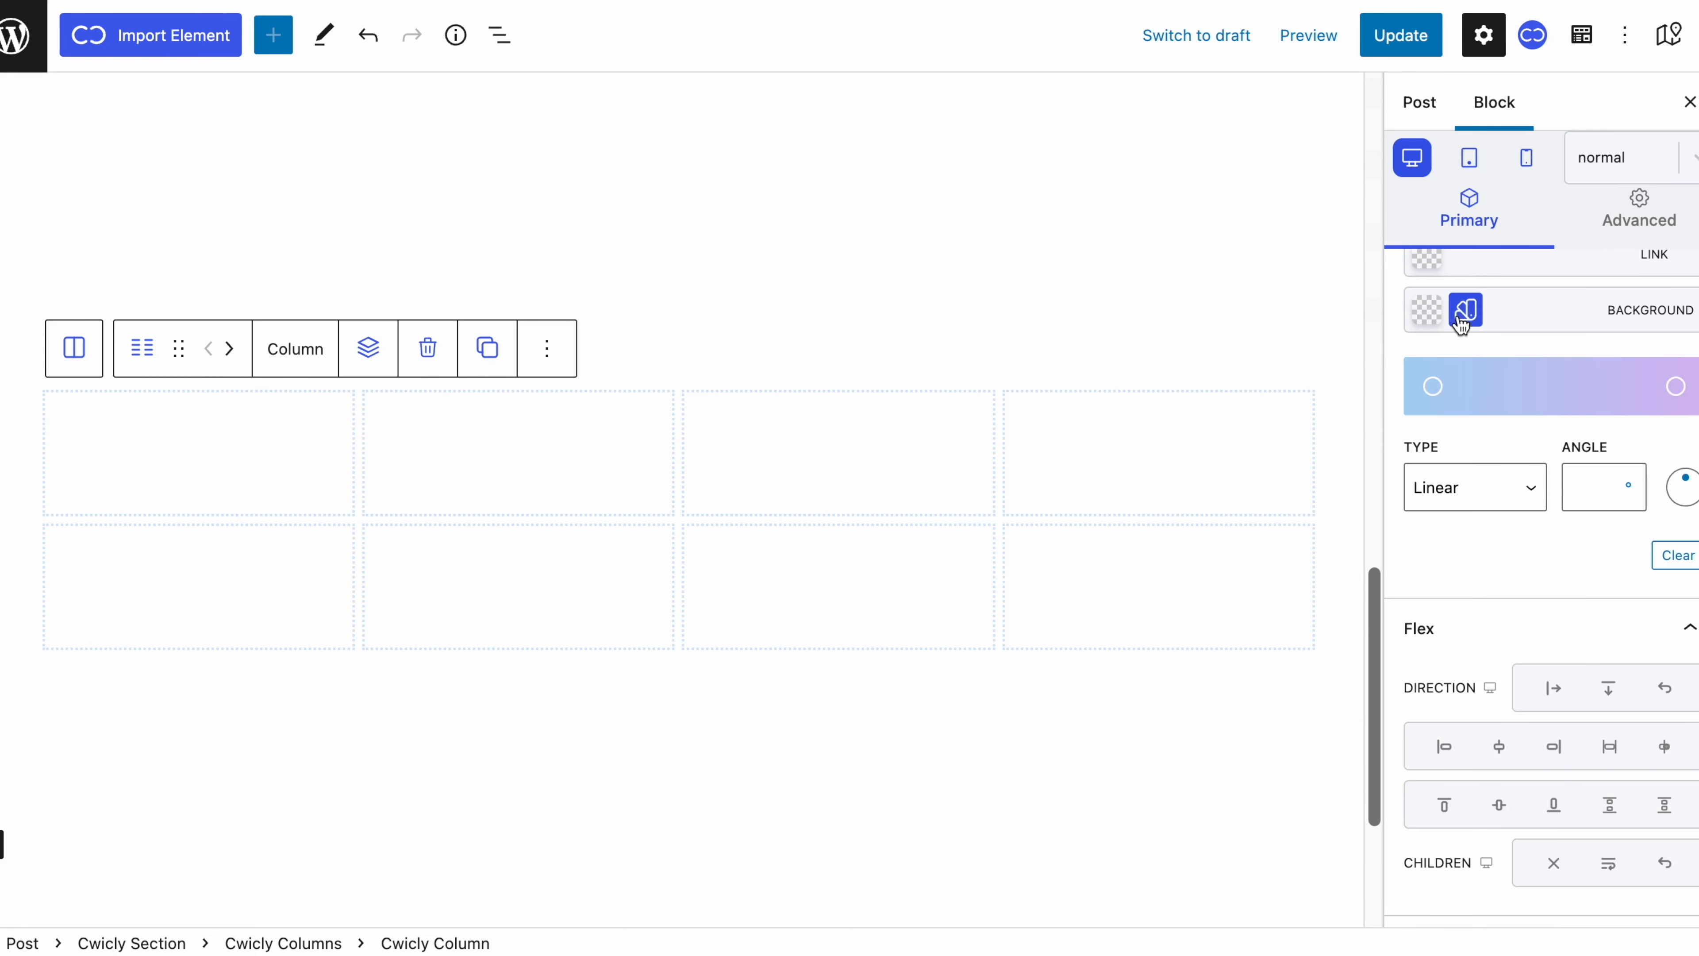
left_click(1674, 387)
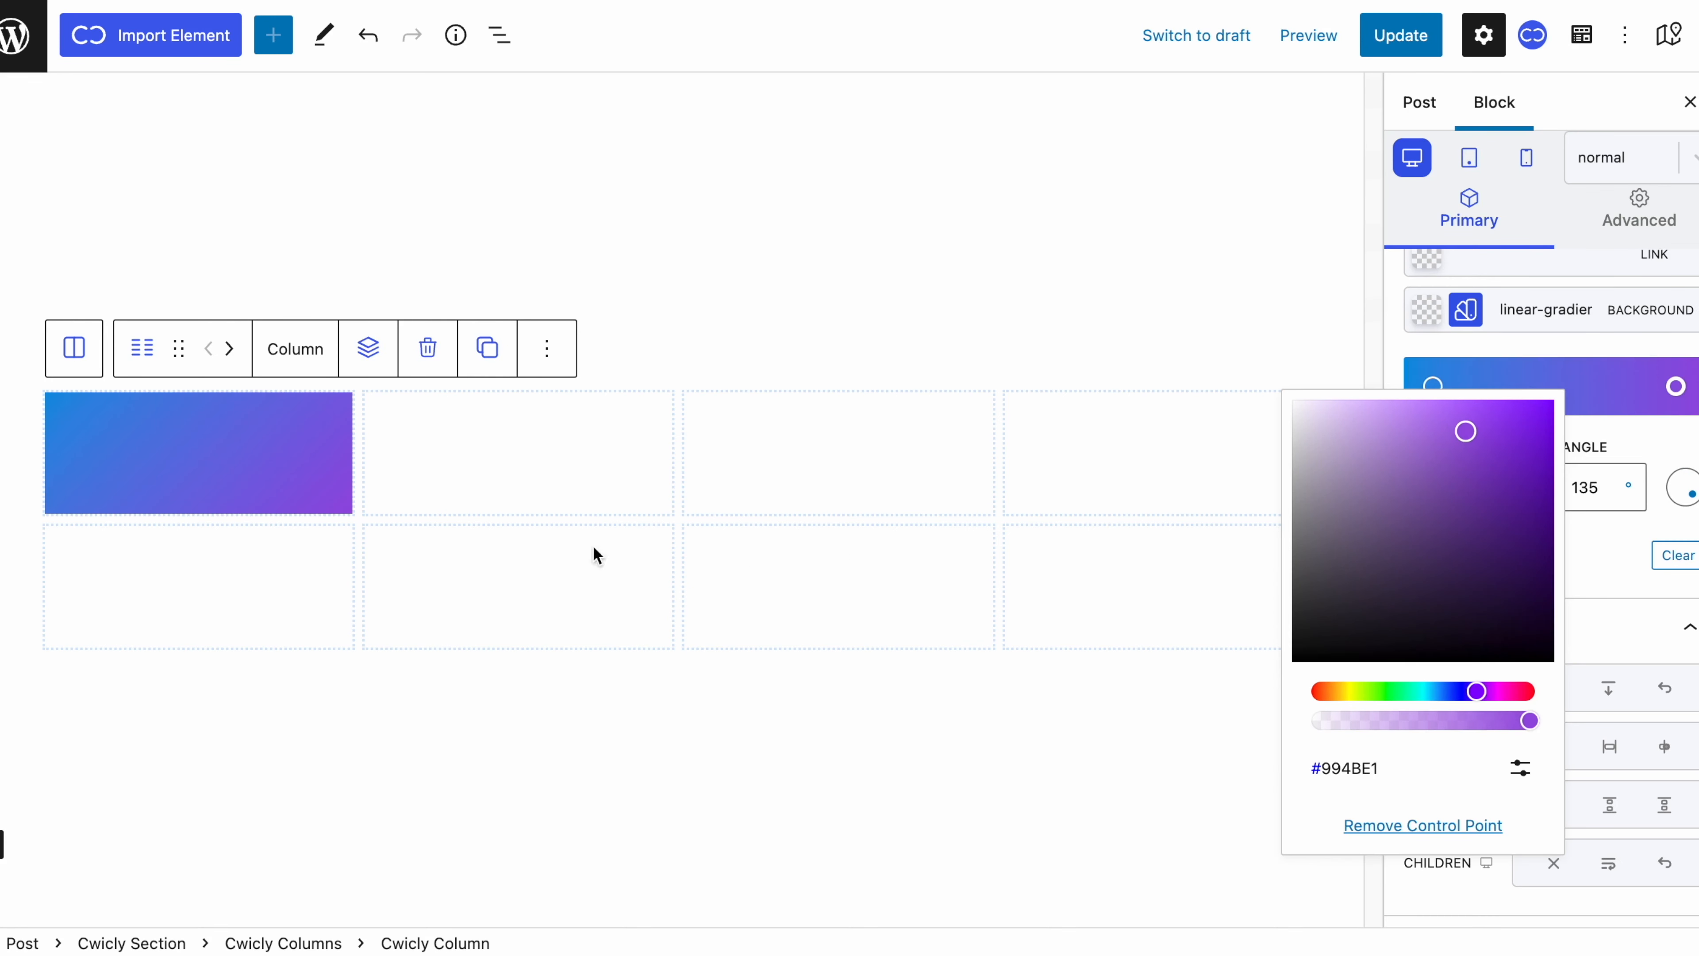
Apply the first column's gradient background to the other seven columns.
left_click(487, 347)
left_click(528, 425)
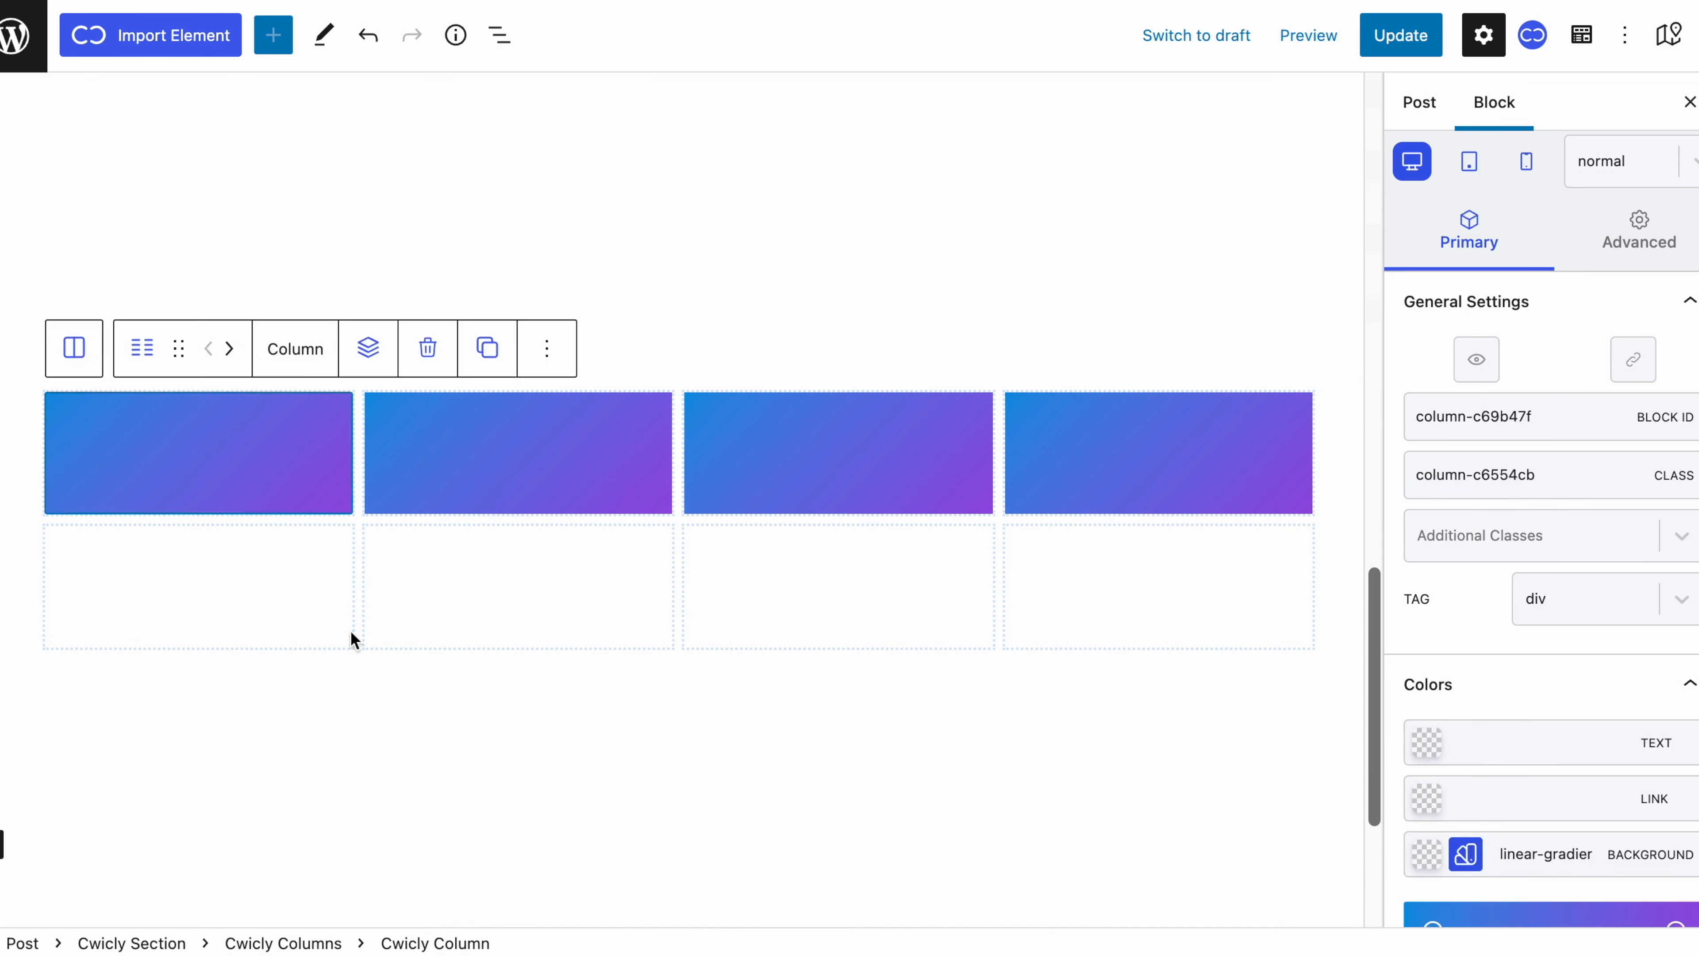
left_click(321, 626)
left_click(535, 613)
left_click(863, 612)
left_click(1209, 624)
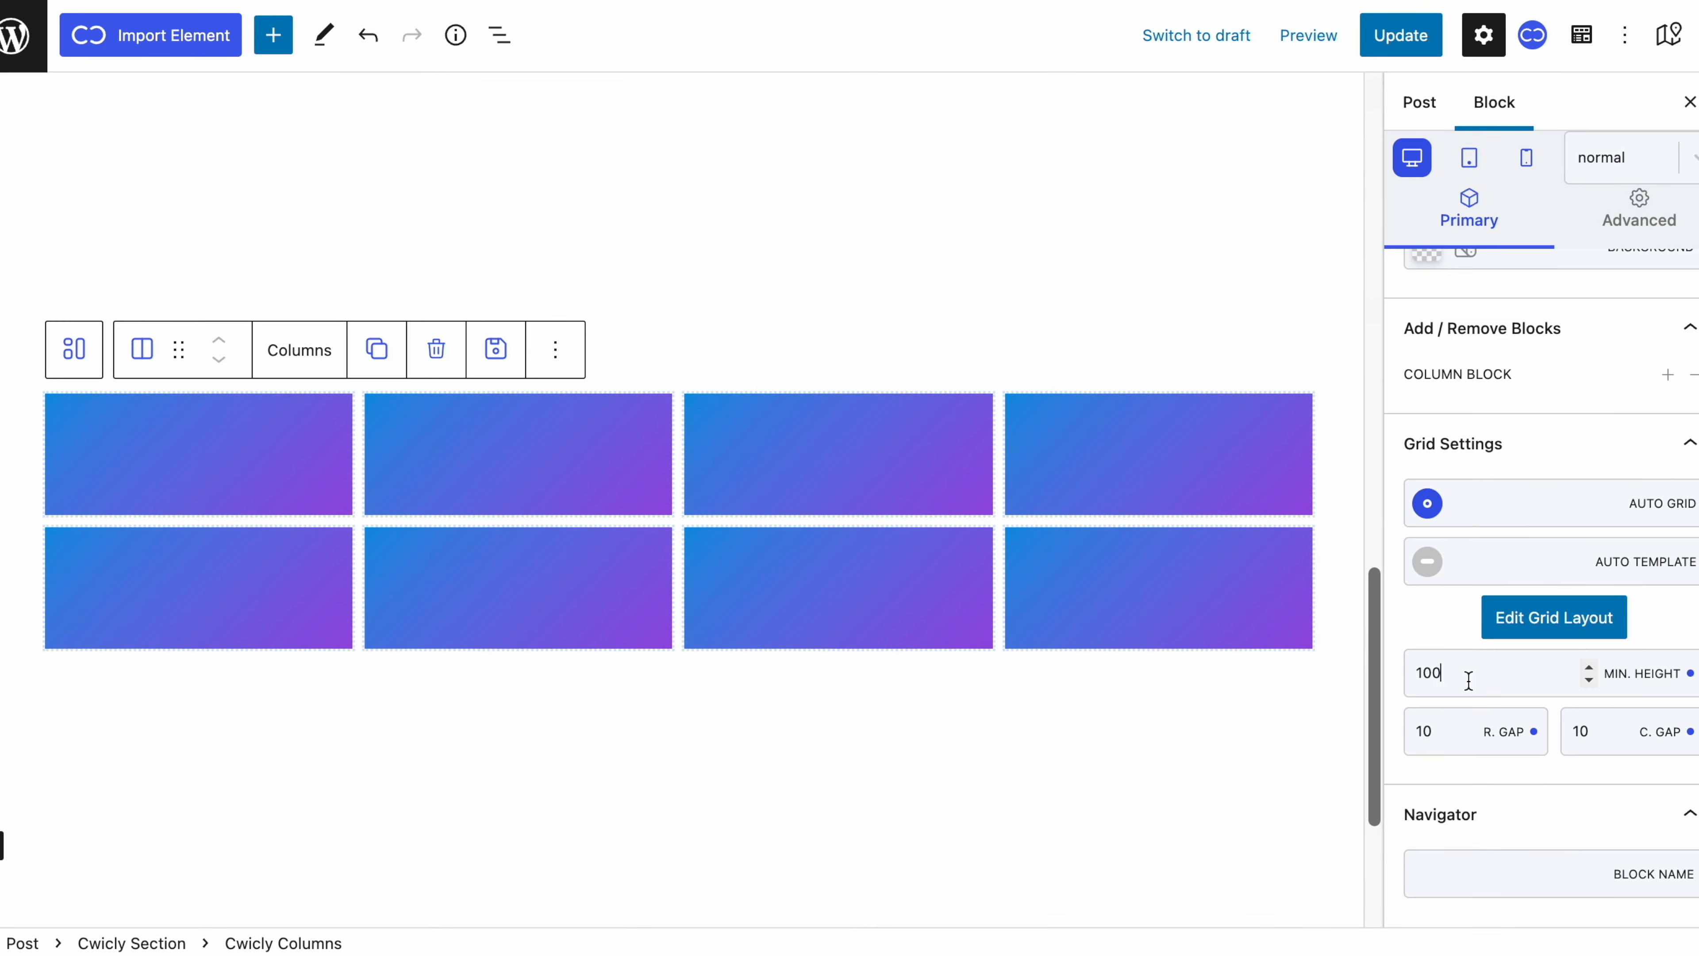
Examine the minimum height, row gap and column gap fields in the grid settings and in the grid layout editor.
mouse_move(1468, 680)
left_mouse_down()
mouse_move(1479, 574)
mouse_move(1480, 669)
left_mouse_up()
mouse_move(1473, 748)
left_mouse_down()
mouse_move(1445, 590)
mouse_move(1449, 739)
mouse_move(1475, 748)
left_mouse_up()
left_click_drag(1582, 733, 1501, 694)
left_click(1530, 630)
mouse_move(1020, 414)
left_mouse_down()
mouse_move(1016, 254)
mouse_move(1013, 409)
left_mouse_up()
mouse_move(656, 490)
left_mouse_down()
mouse_move(663, 266)
mouse_move(654, 495)
left_mouse_up()
mouse_move(930, 496)
left_mouse_down()
mouse_move(963, 171)
mouse_move(930, 509)
left_mouse_up()
left_click(1231, 251)
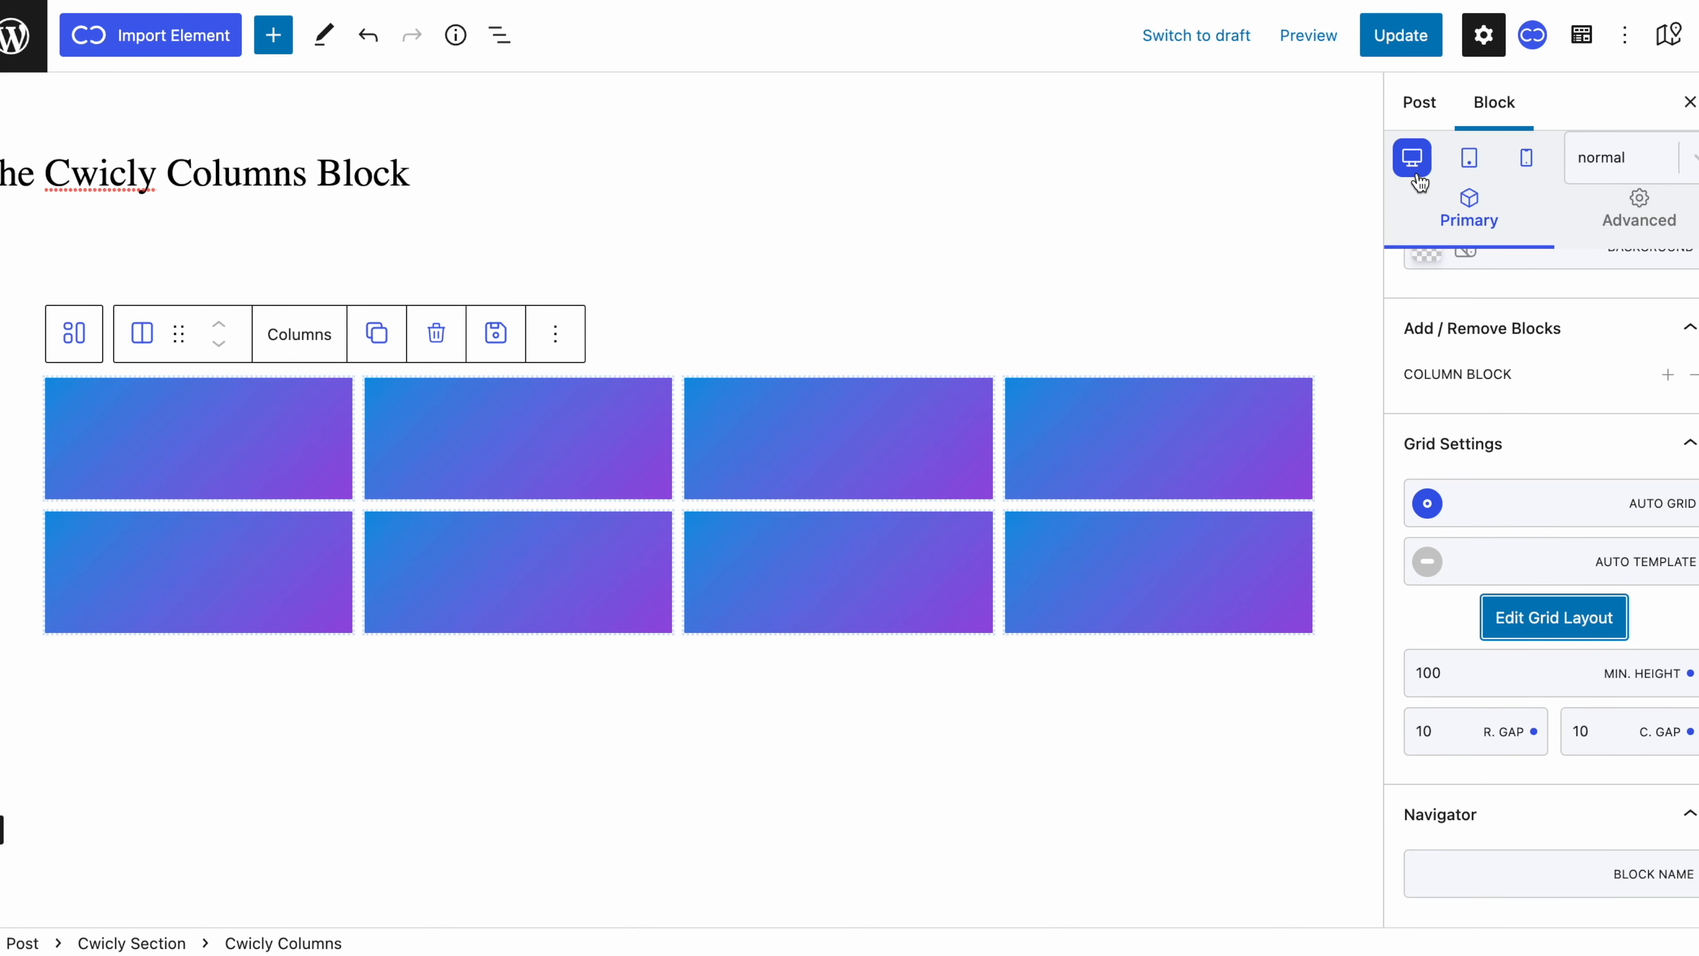
Preview the eight-column grid at tablet and mobile sizes and return to the tablet view.
left_click(1471, 165)
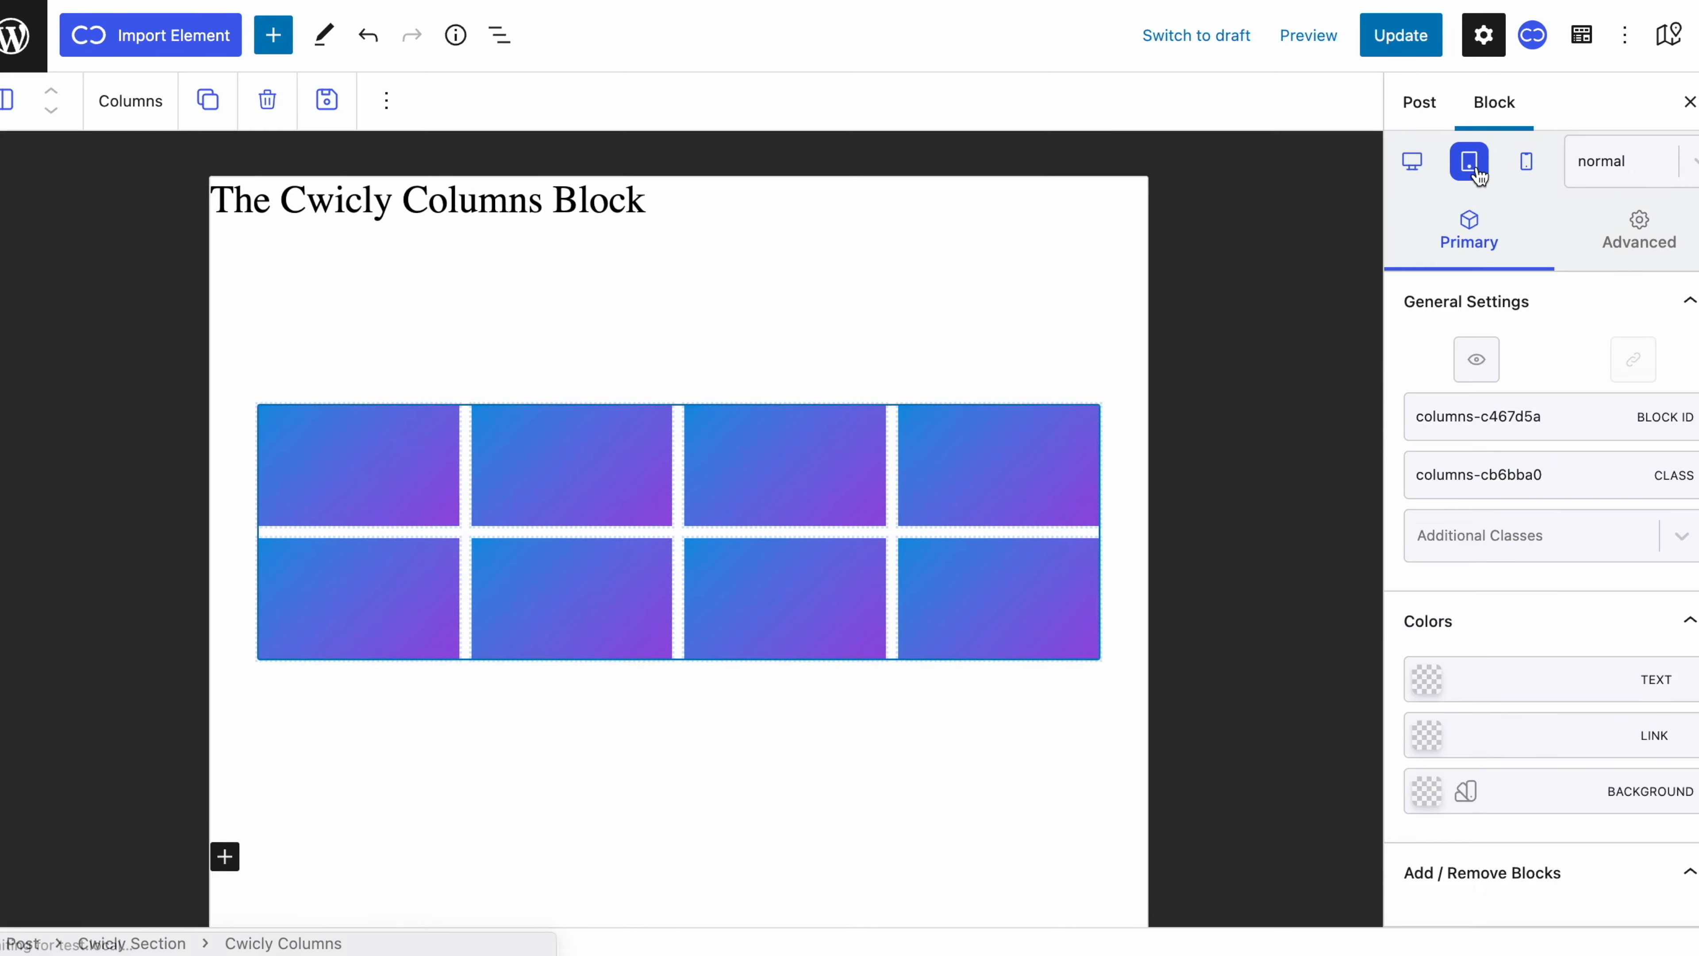
left_click(1525, 171)
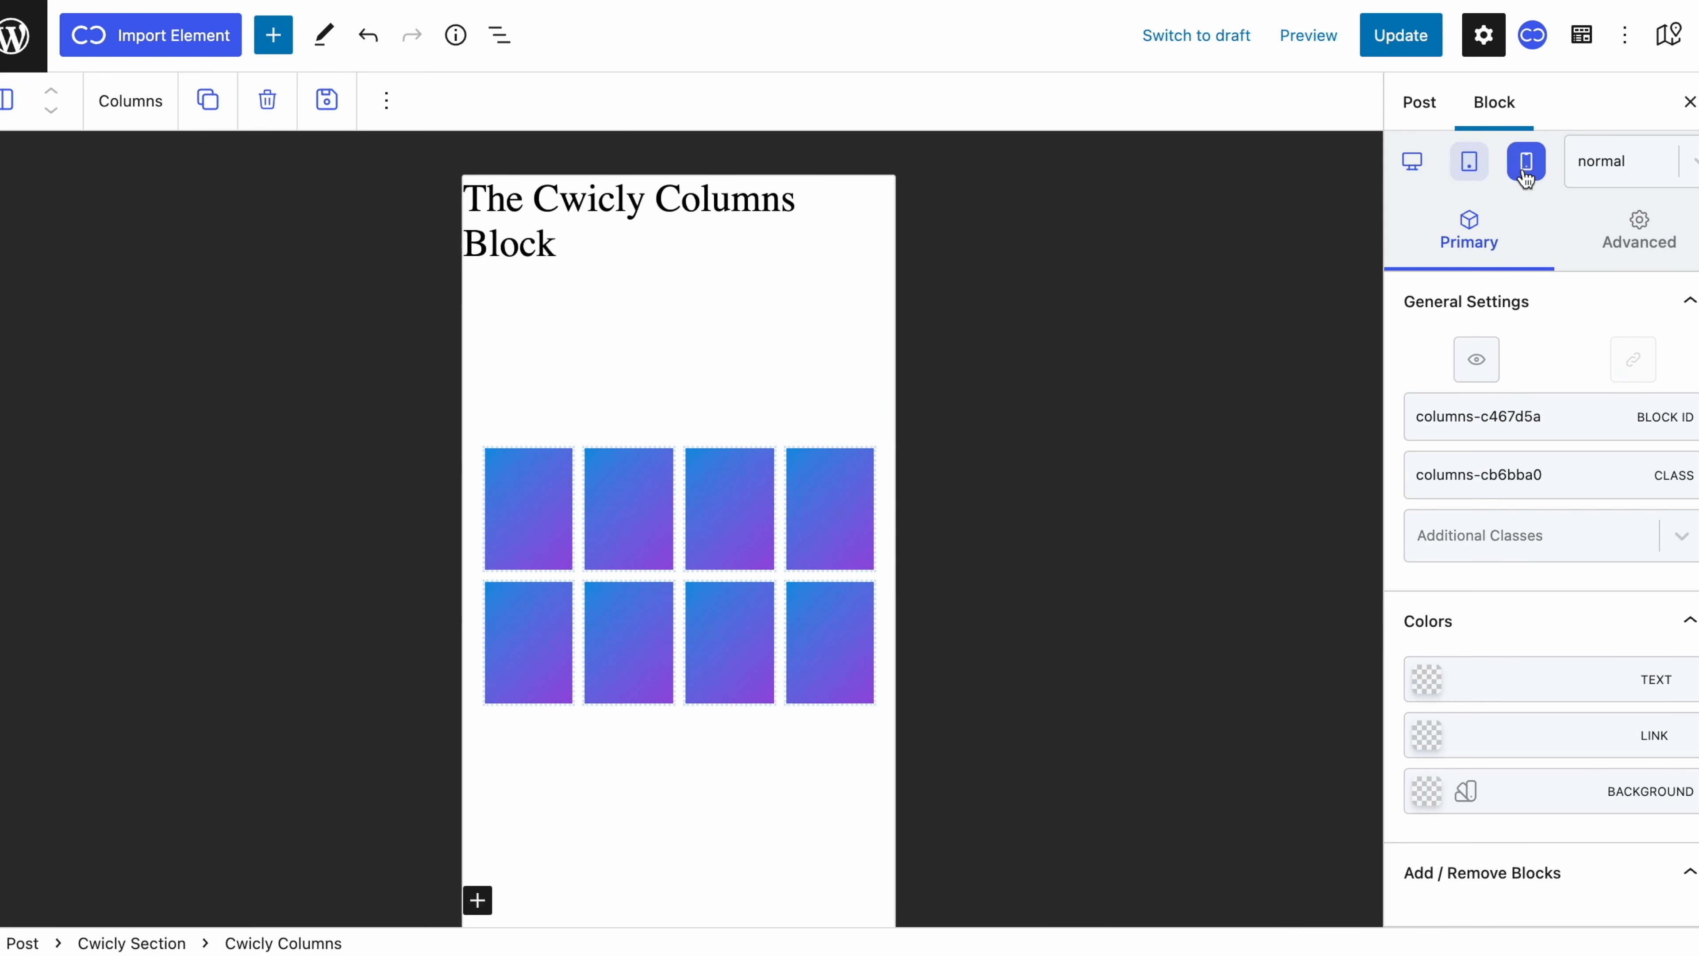
left_click(1470, 175)
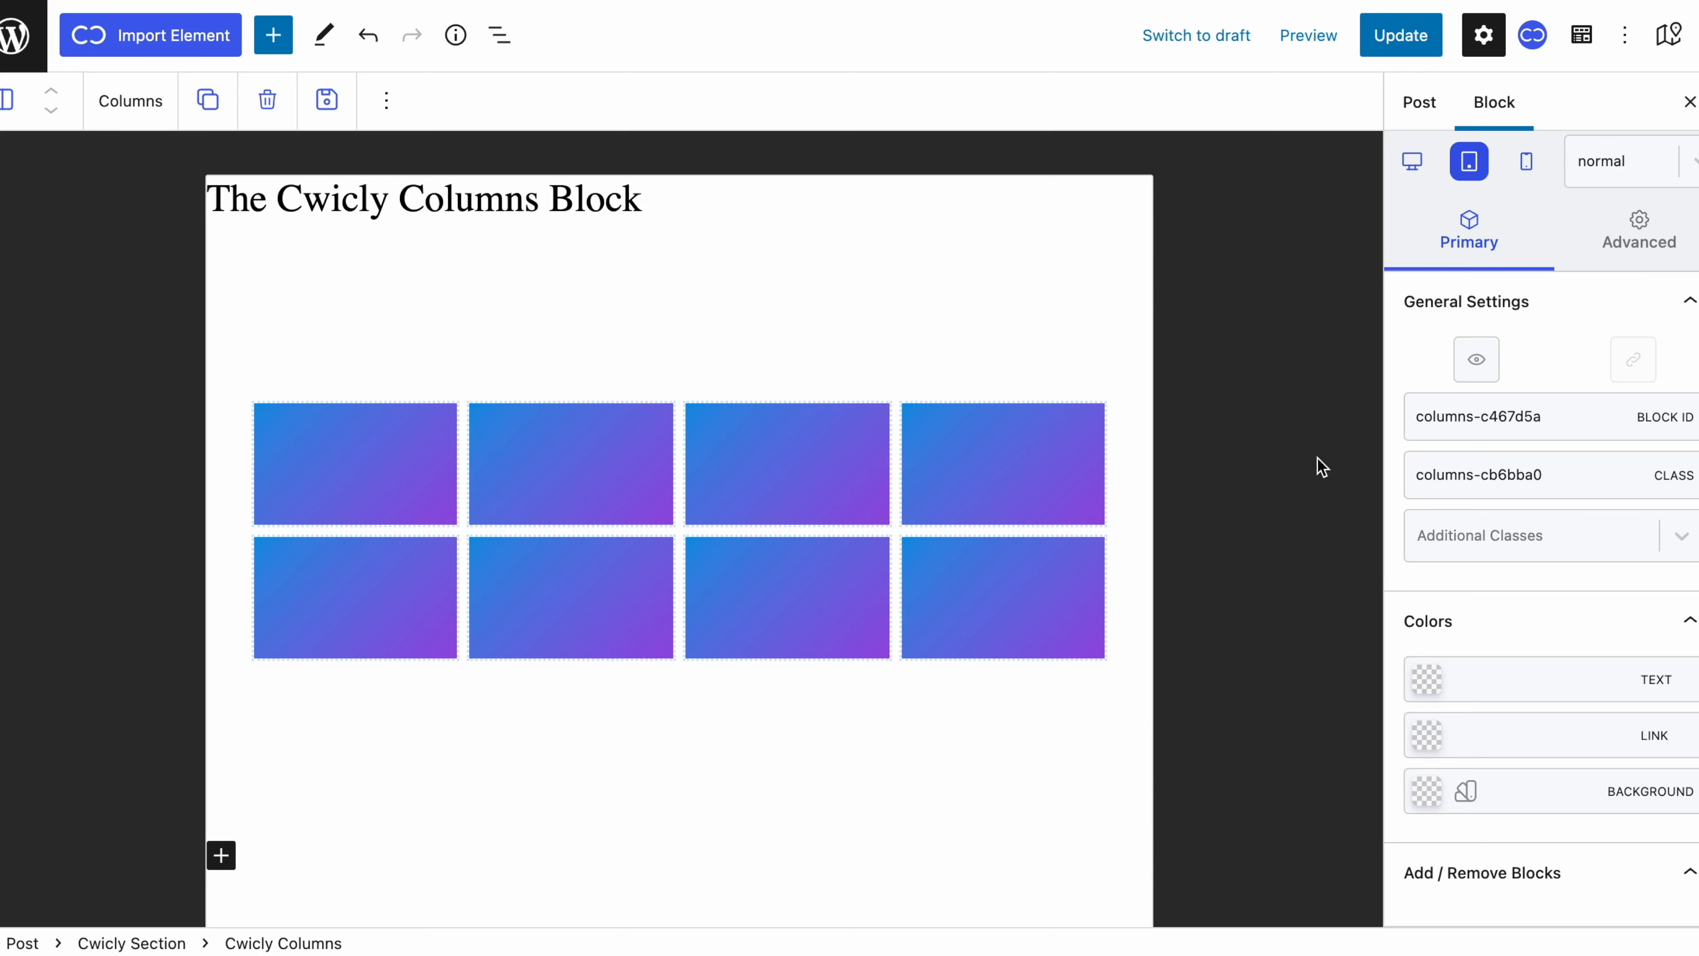
Set the Columns block's grid layout to 2 fractions for the tablet view.
left_click(1082, 531)
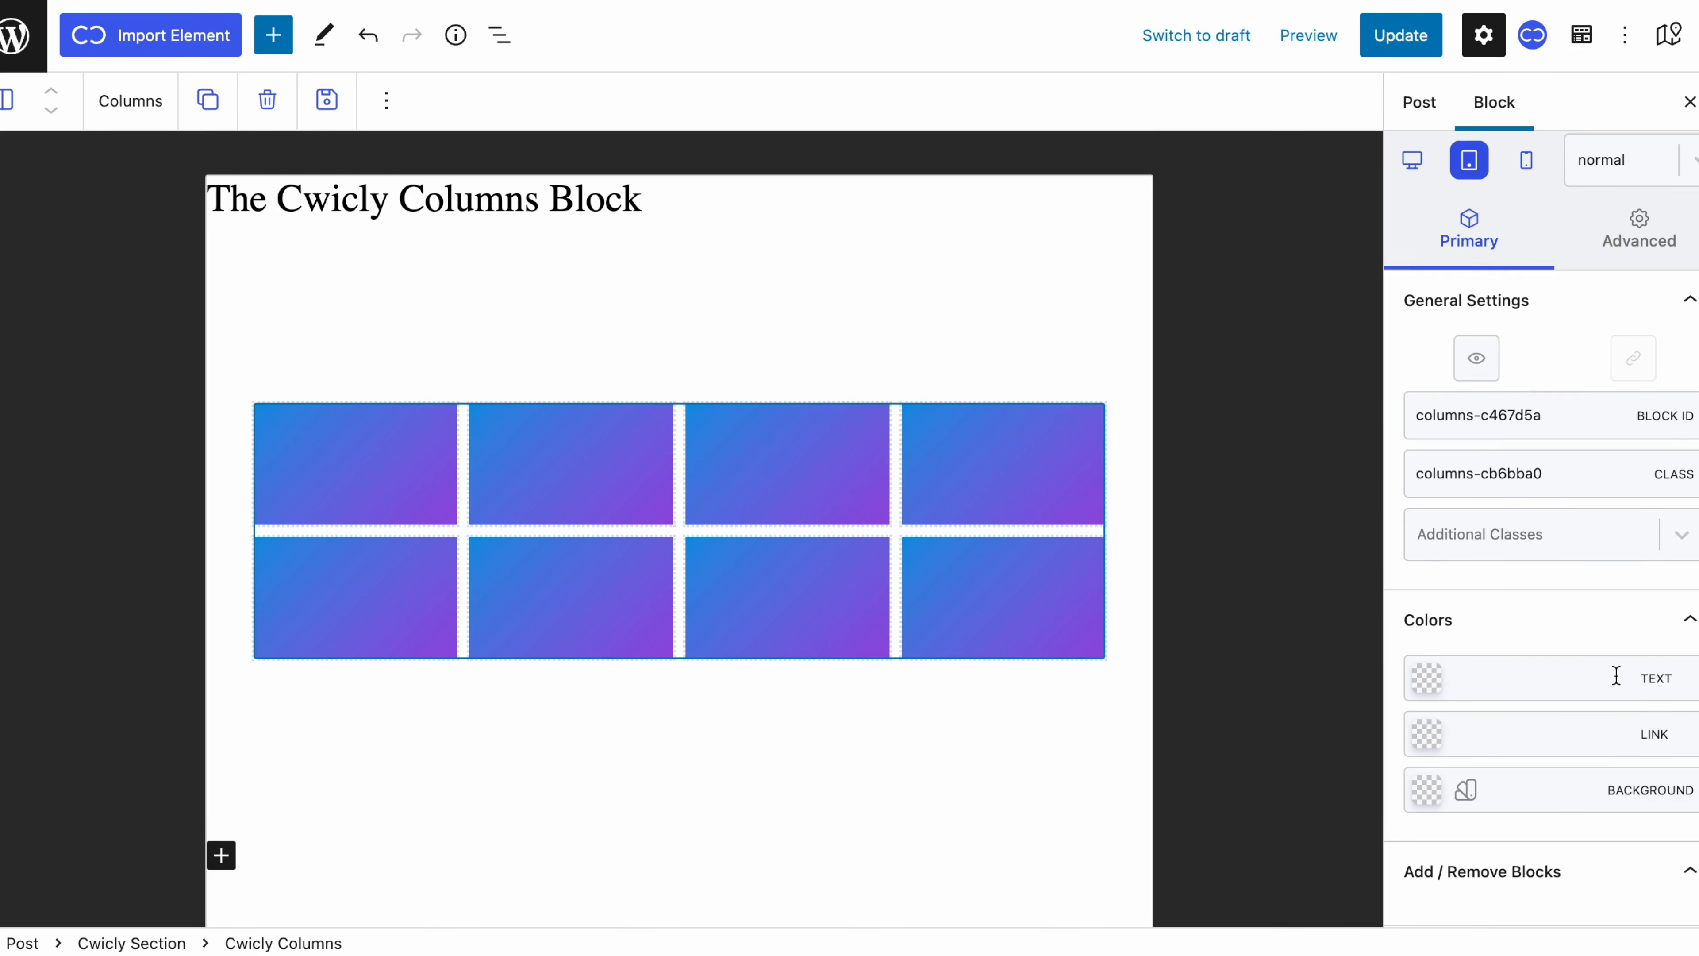
scroll(1616, 675, "down", 5)
left_click(1572, 623)
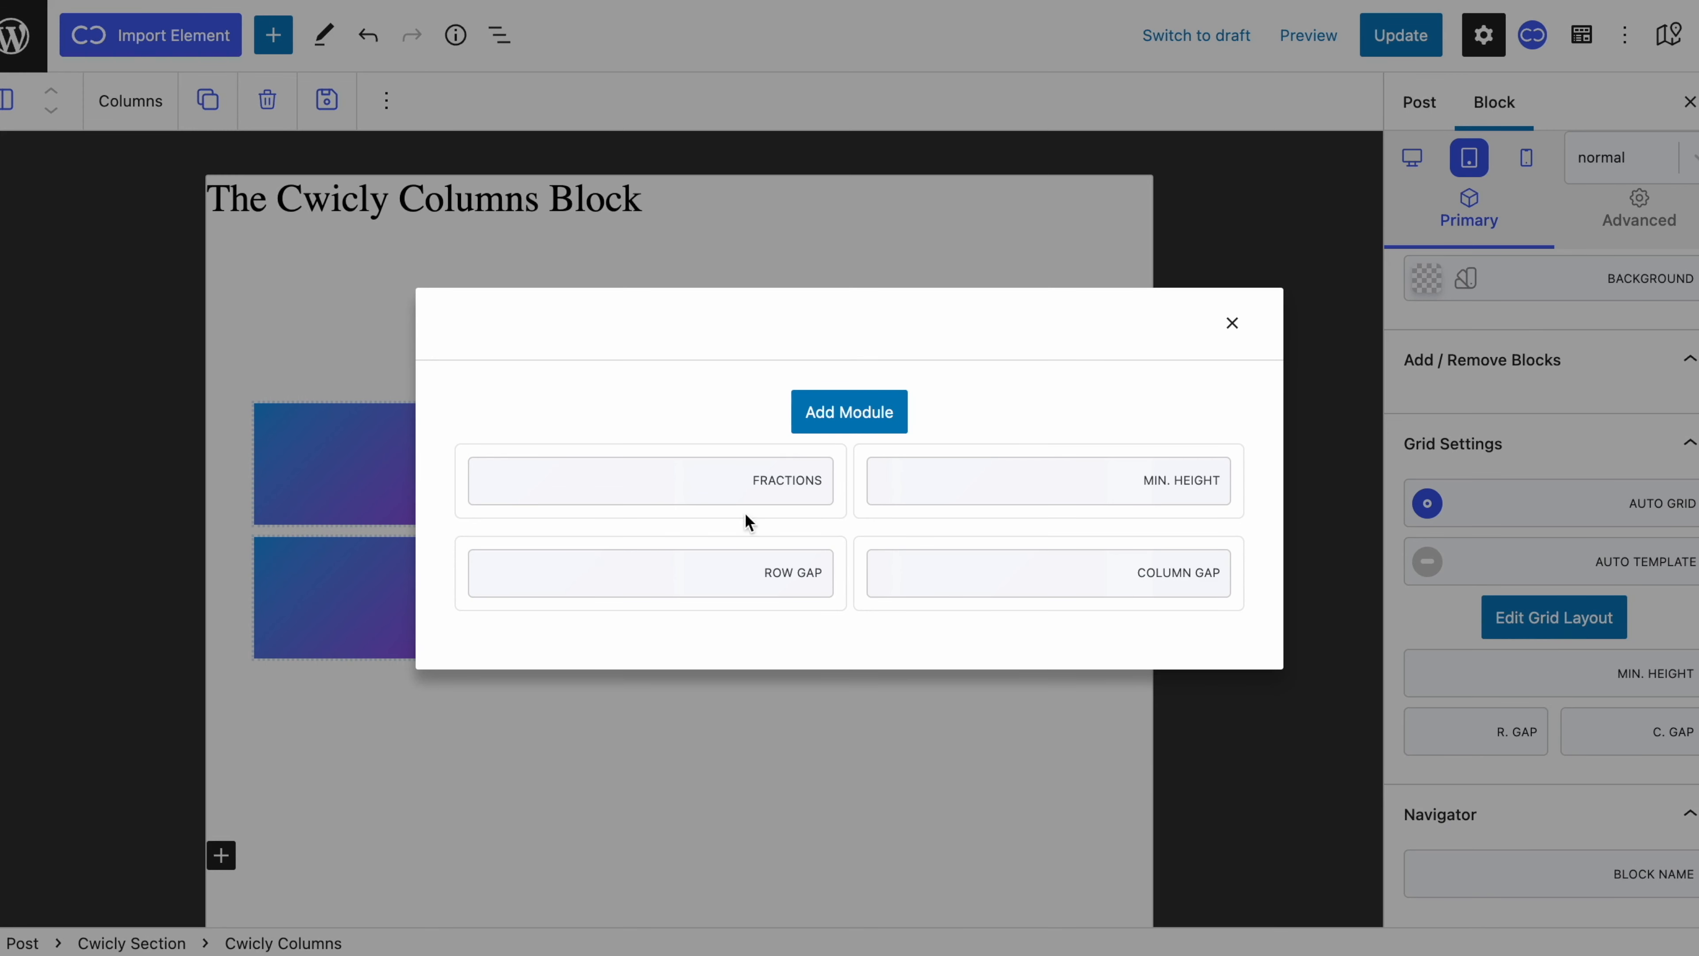
left_click(702, 483)
type("0")
key("BackSpace")
type("2")
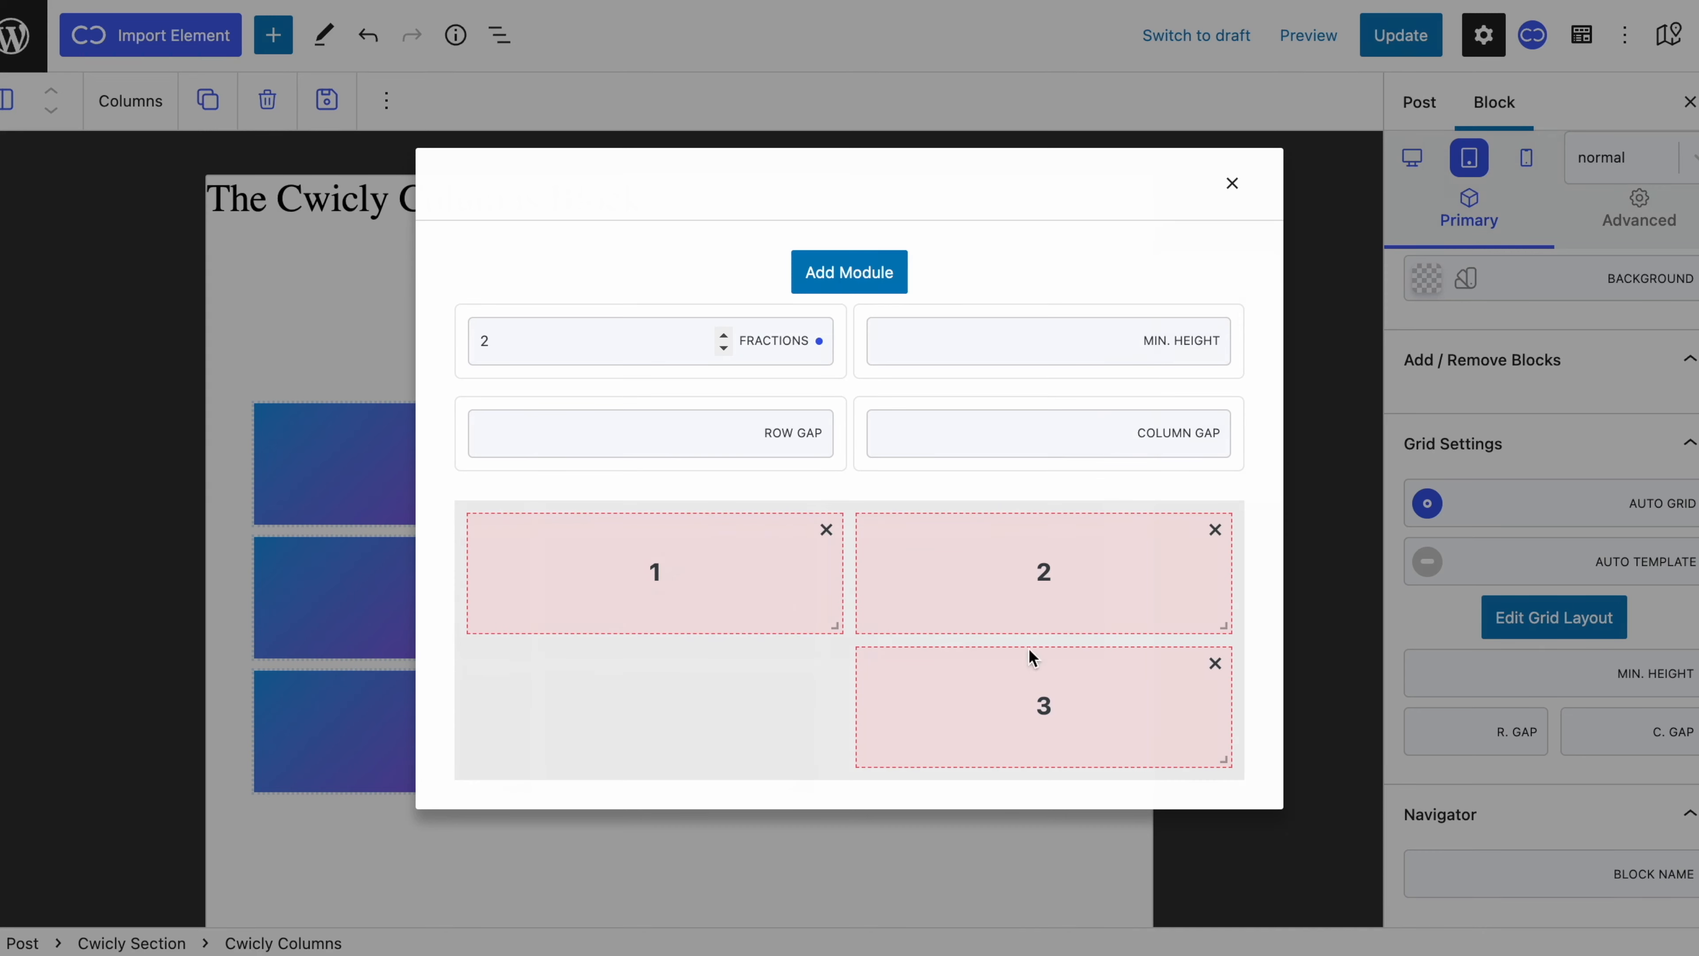
Remove the third module from the tablet grid layout and close the layout editor.
left_click(1213, 664)
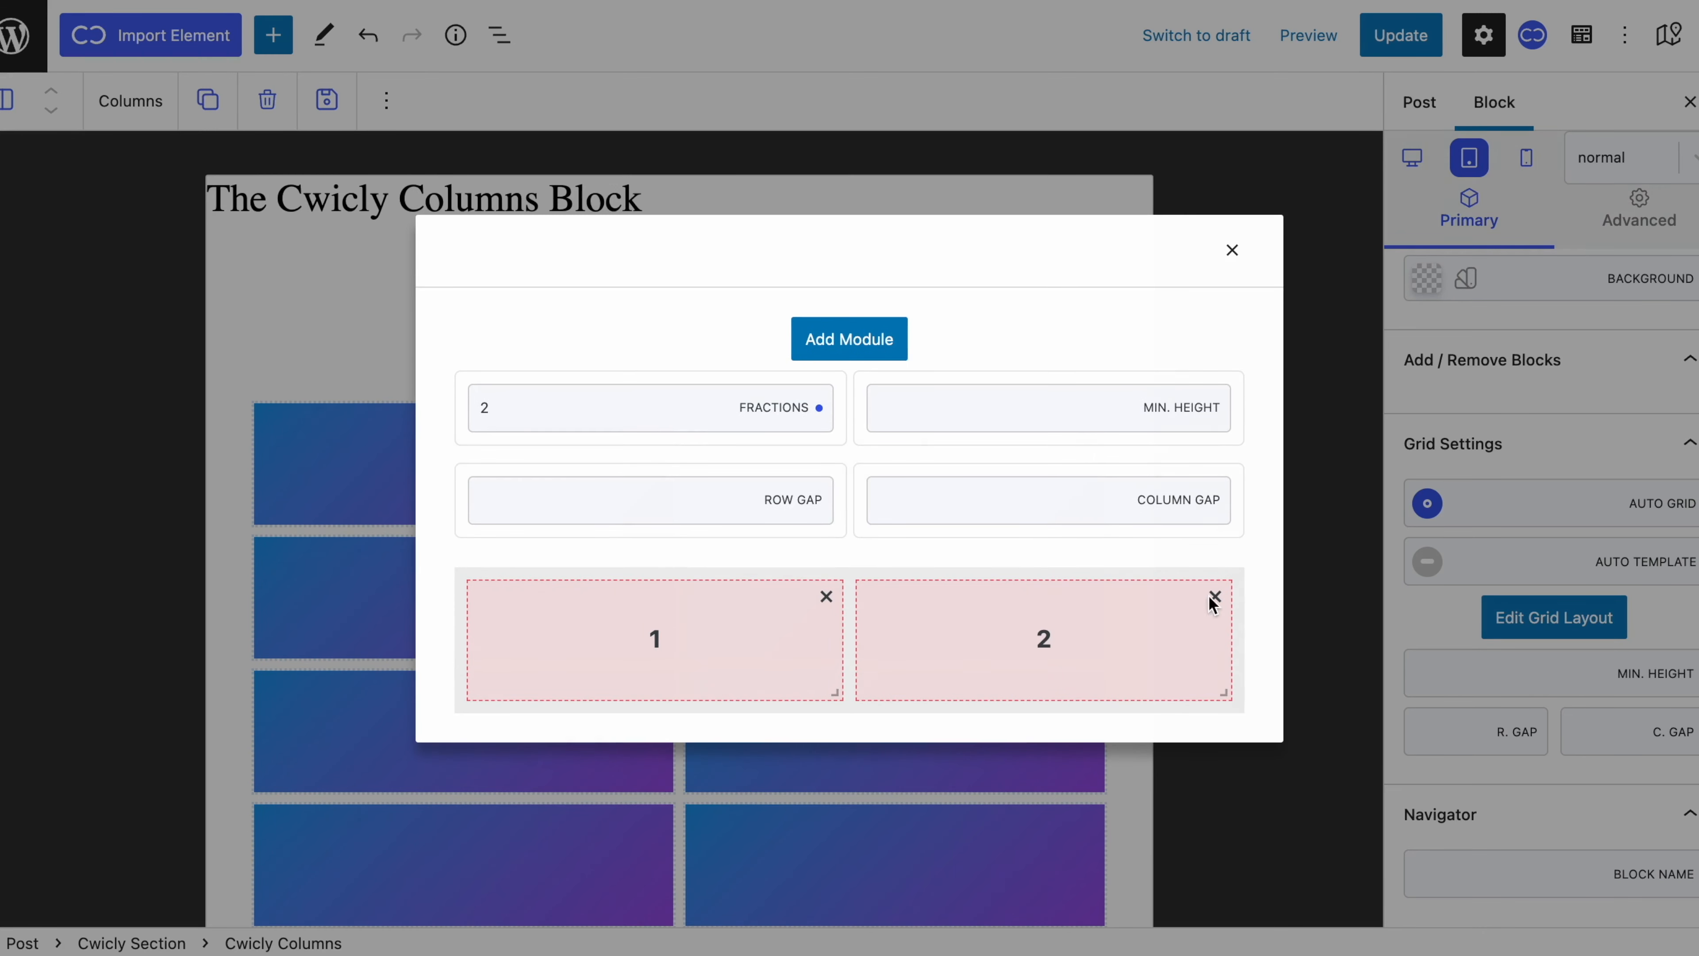
left_click(1232, 253)
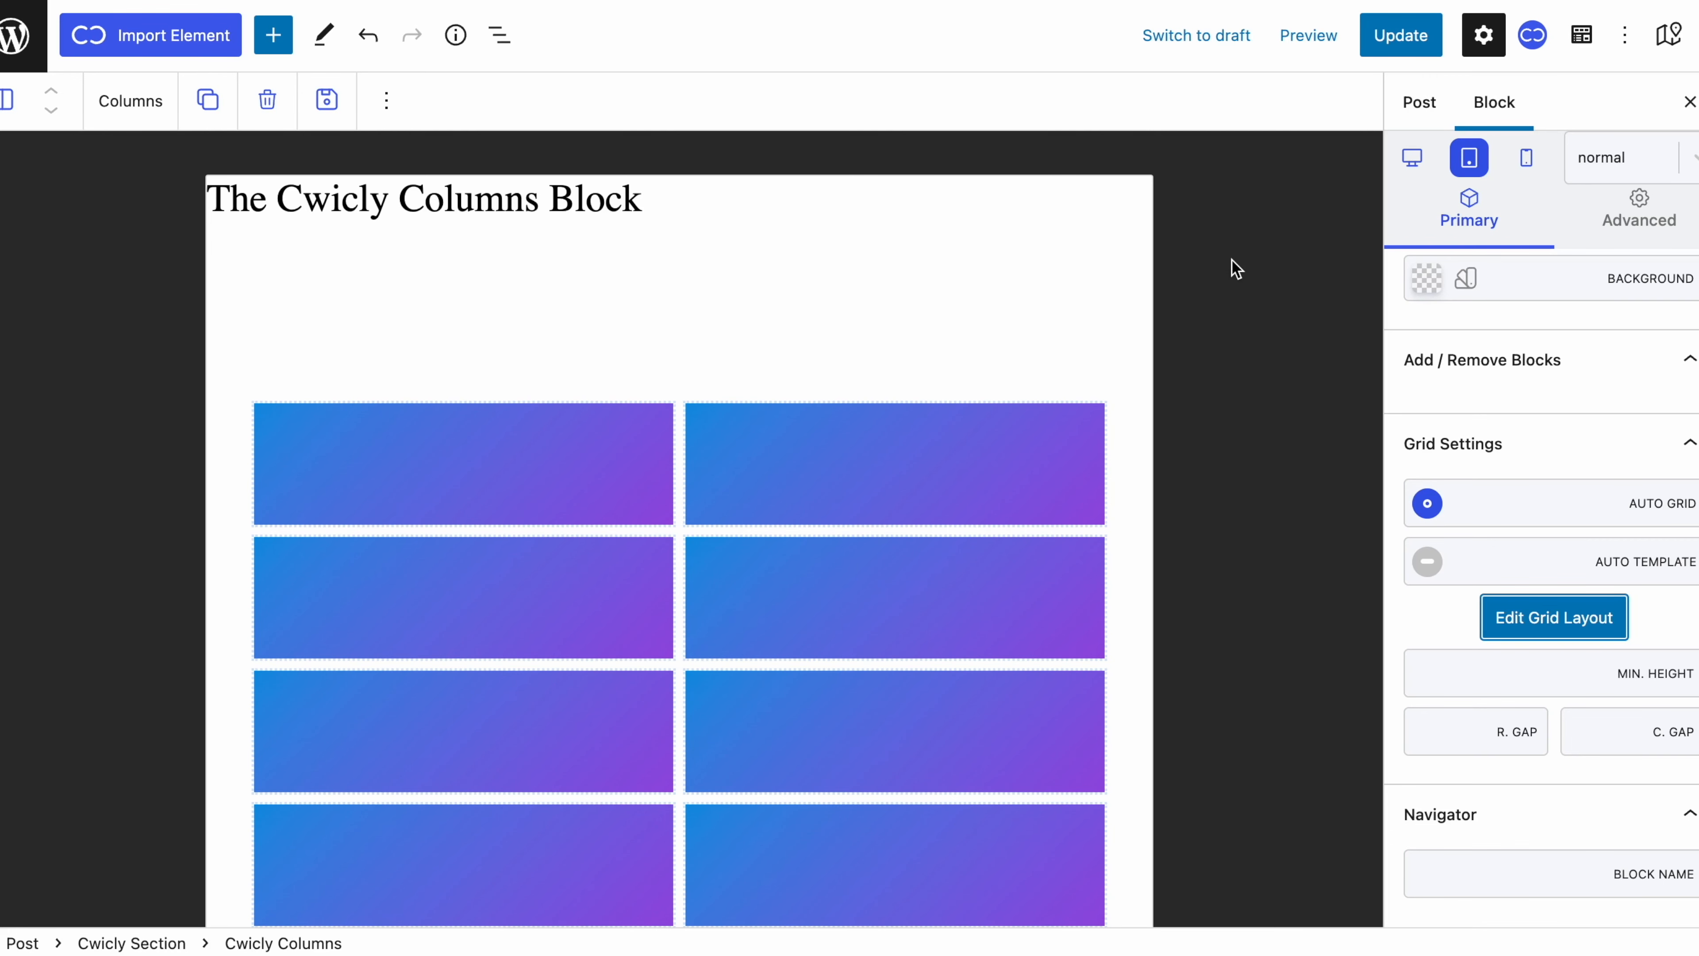
scroll(1235, 268, "down", 3)
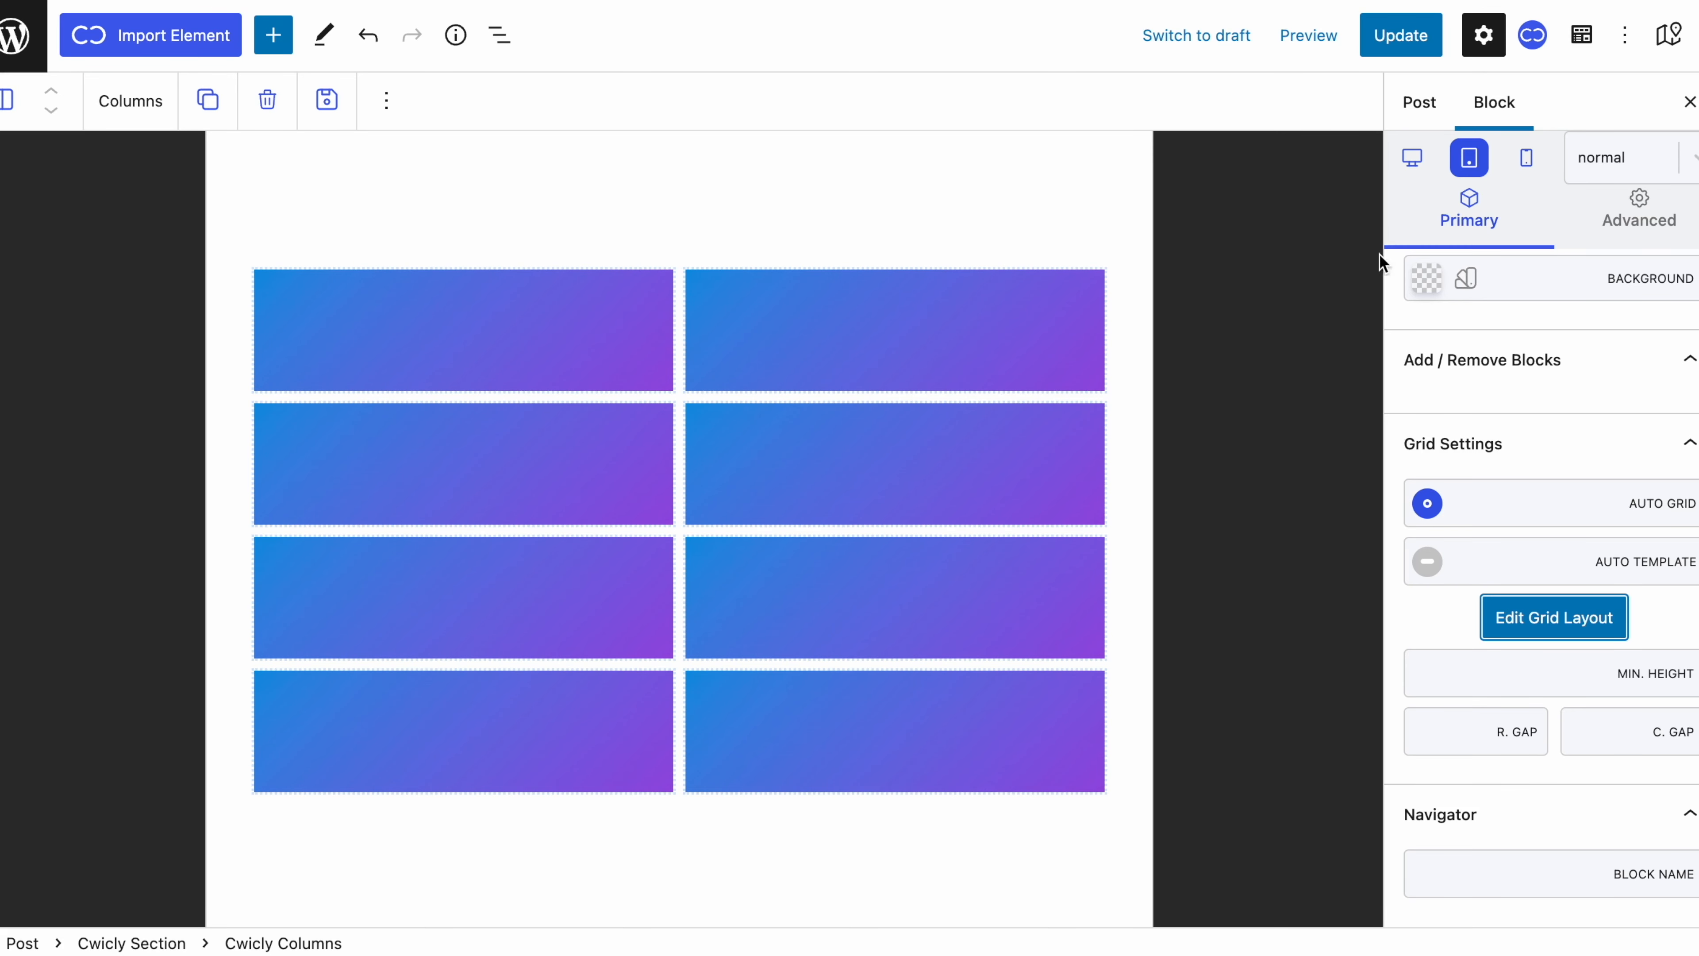
For the mobile view, set the grid layout to 1 fraction and remove the extra modules so only module 1 remains.
left_click(1526, 157)
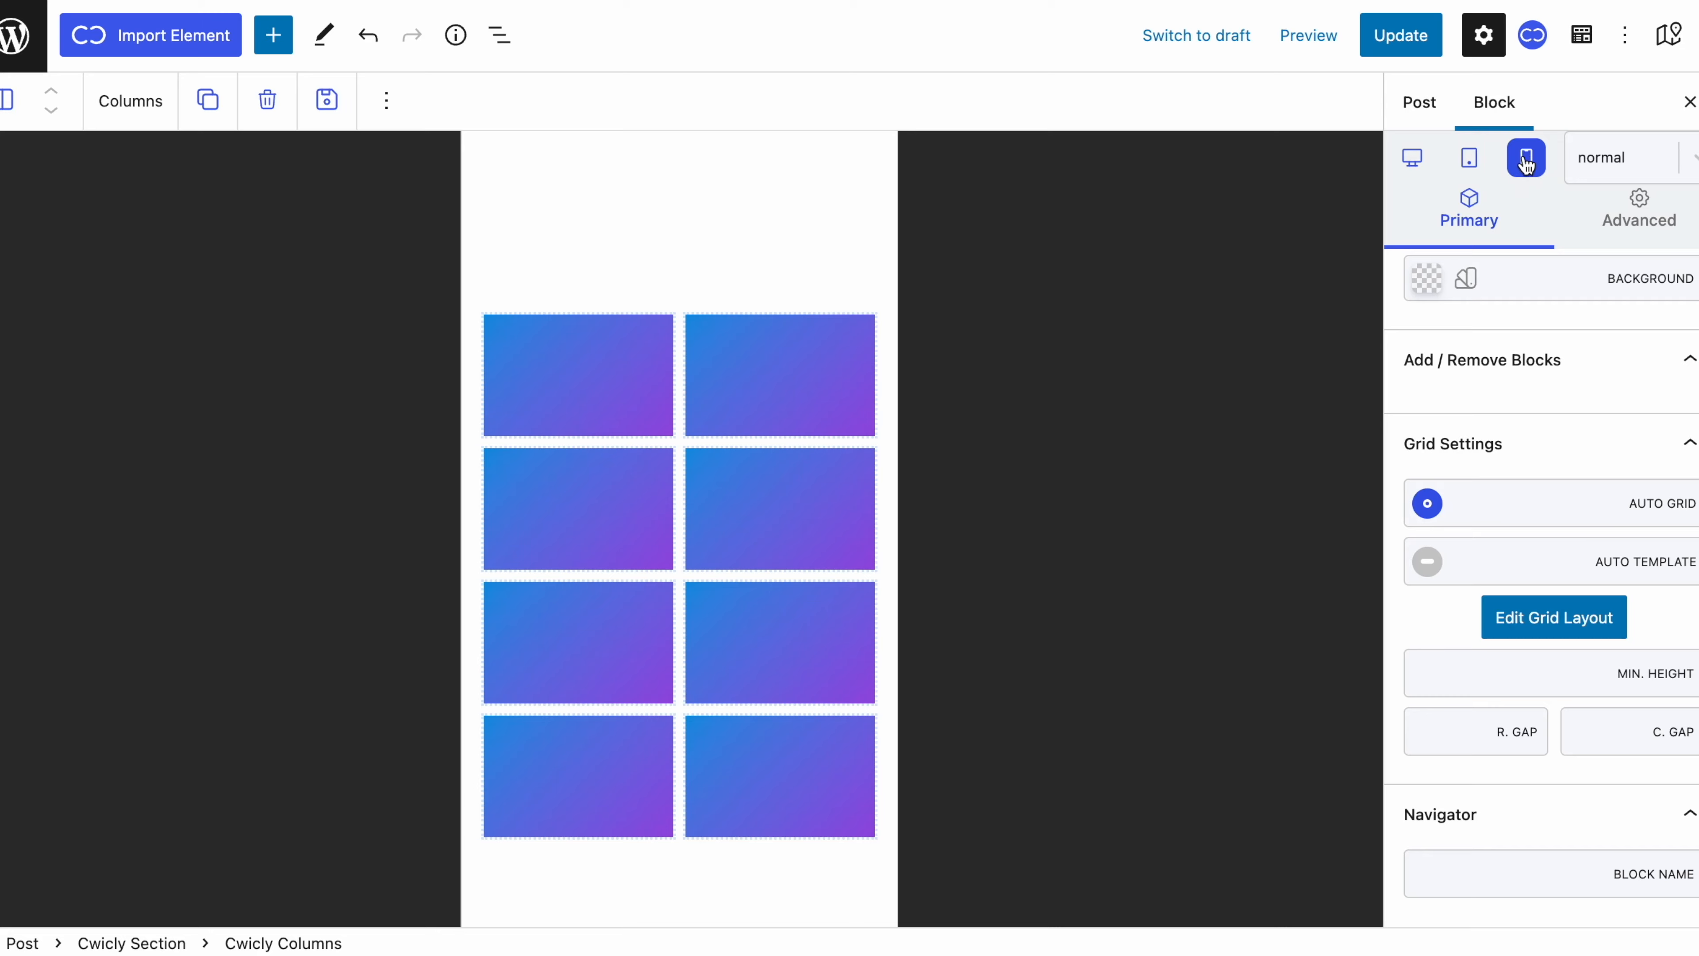
left_click(1499, 621)
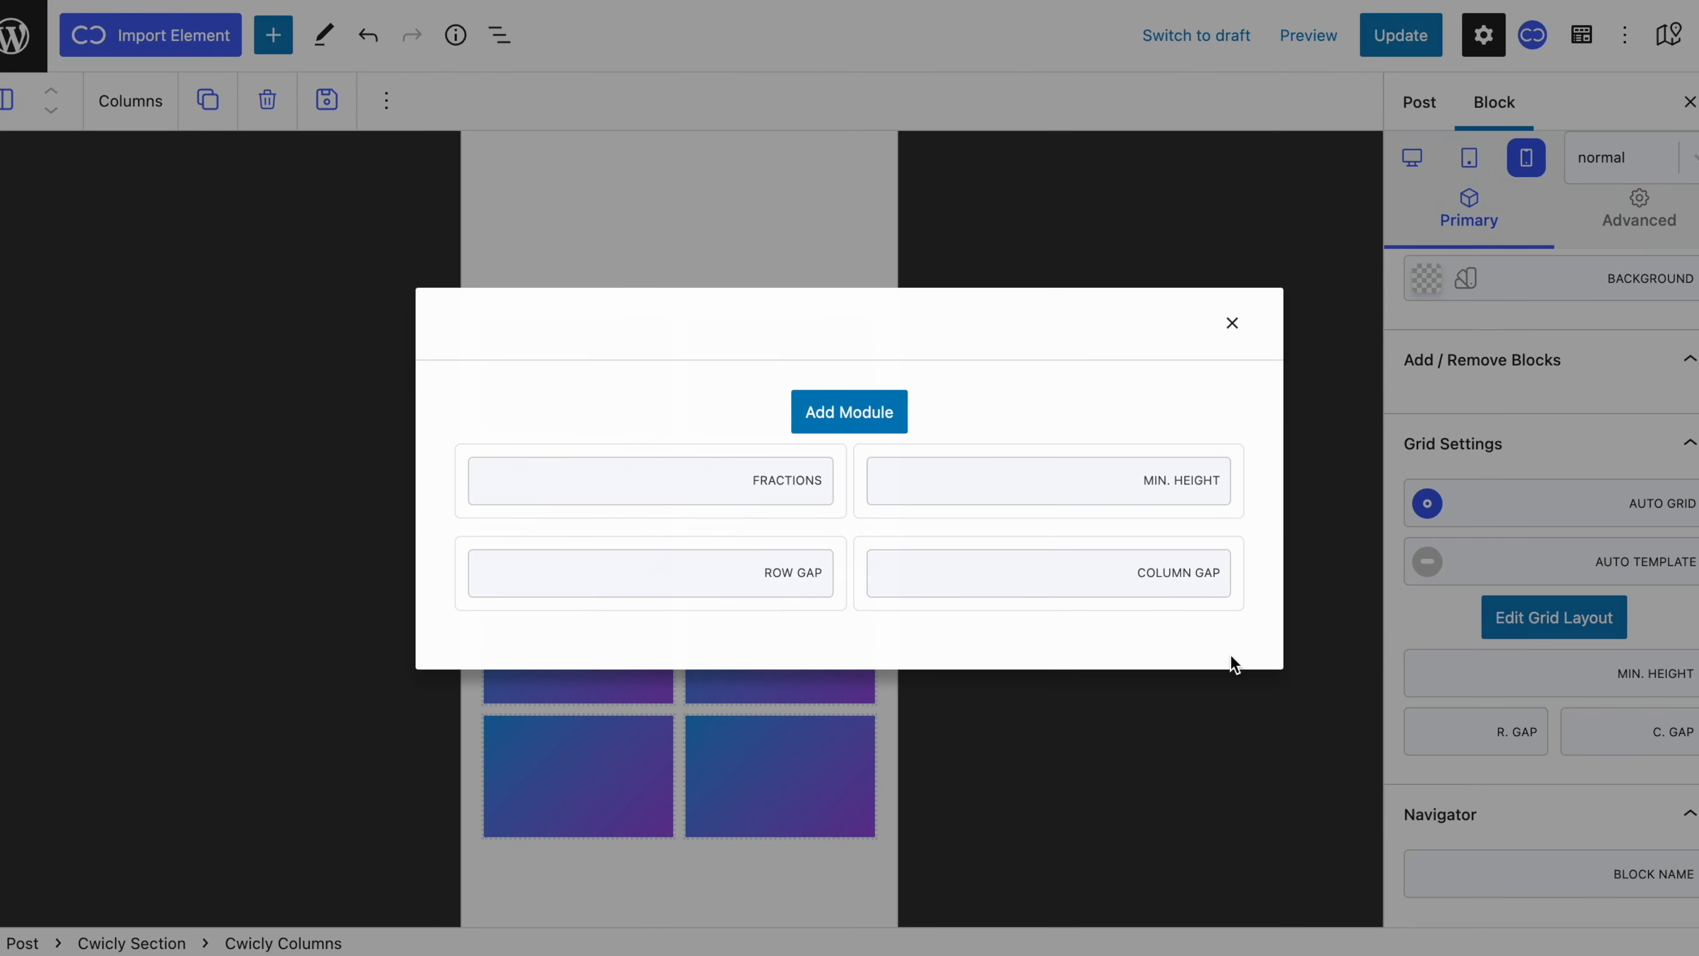
left_click(666, 497)
type("1")
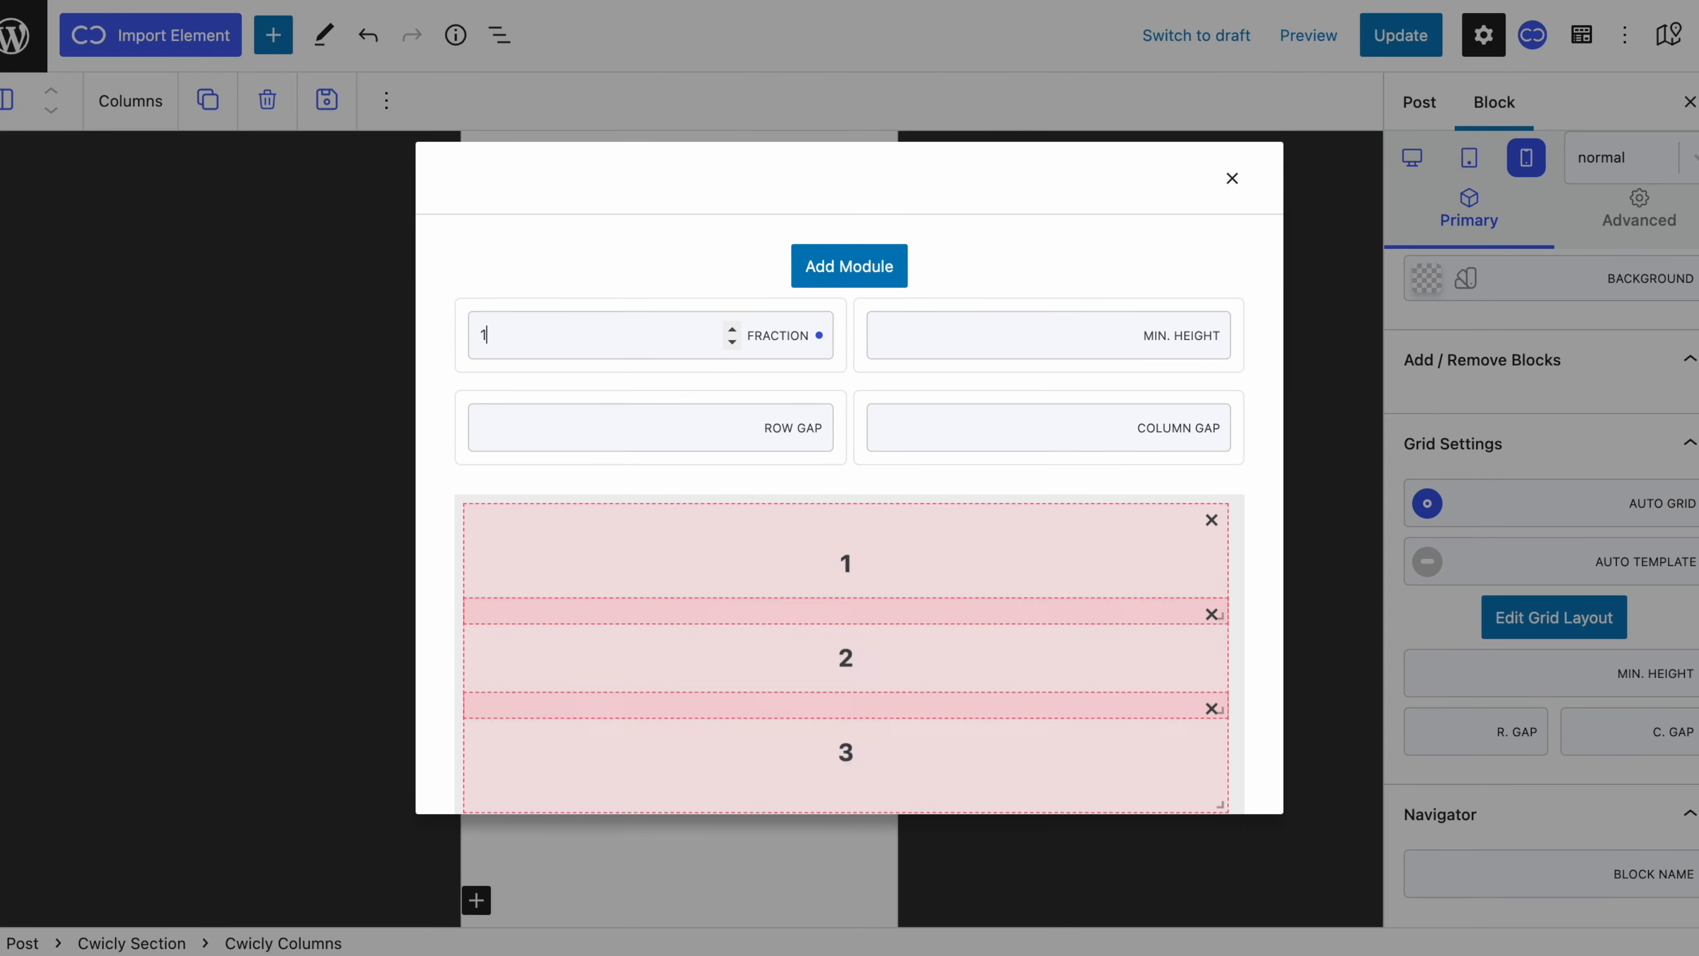
left_click(1214, 657)
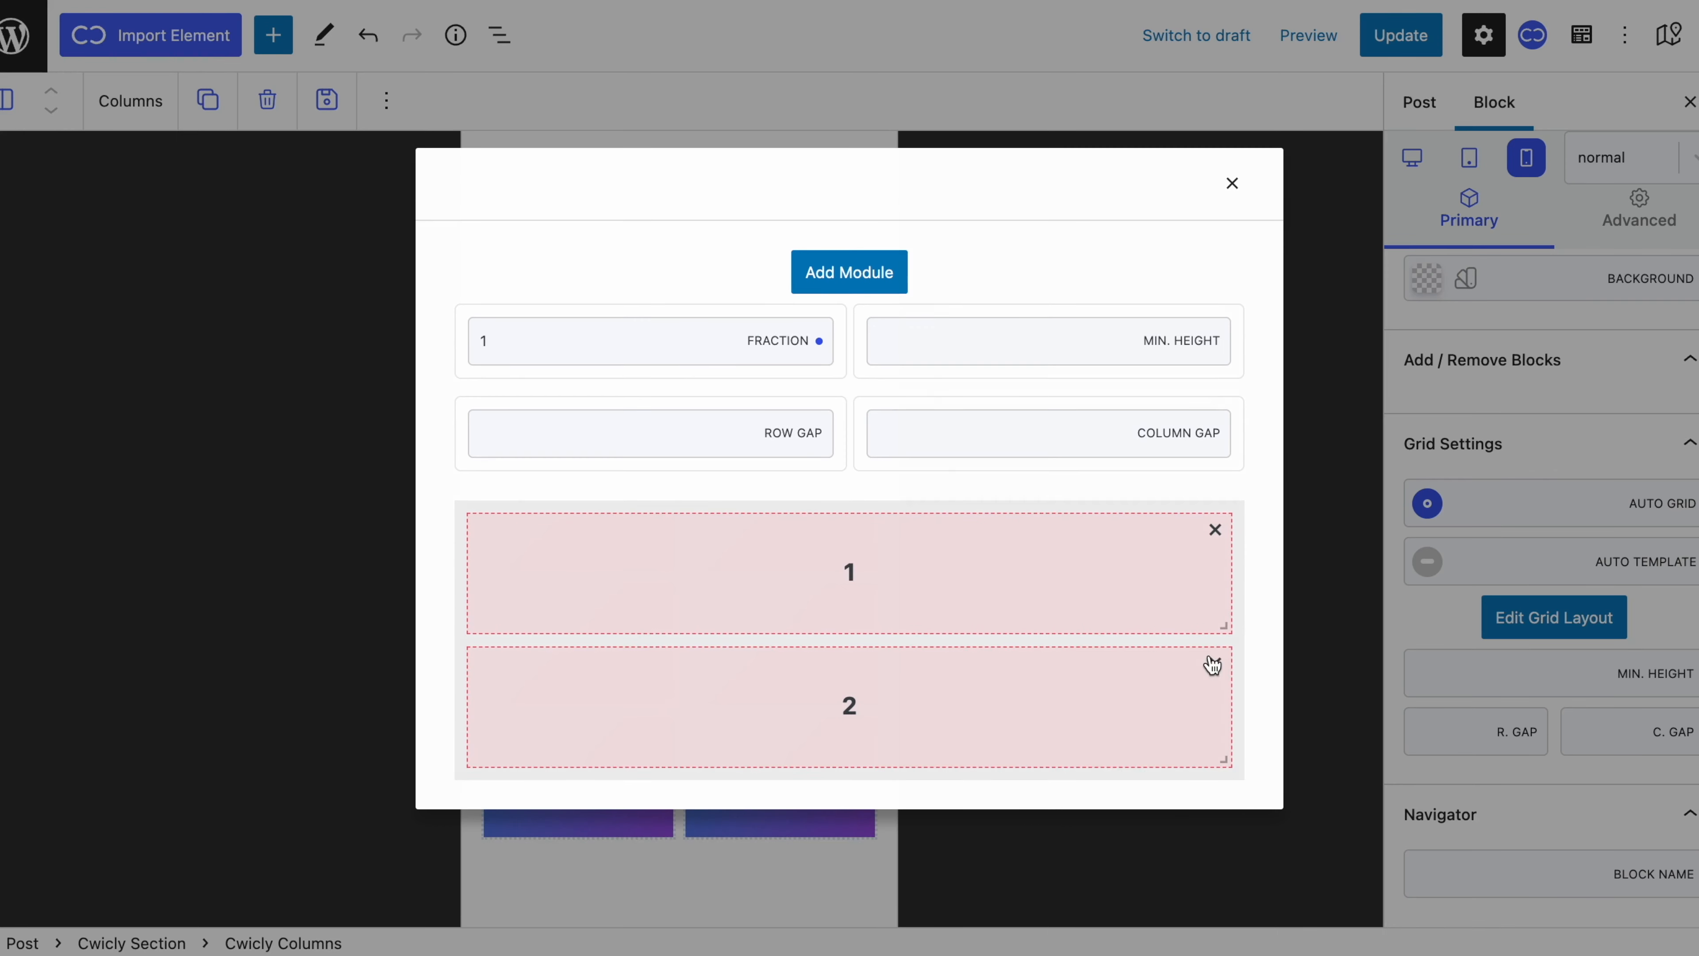
left_click(1213, 659)
left_click(1232, 250)
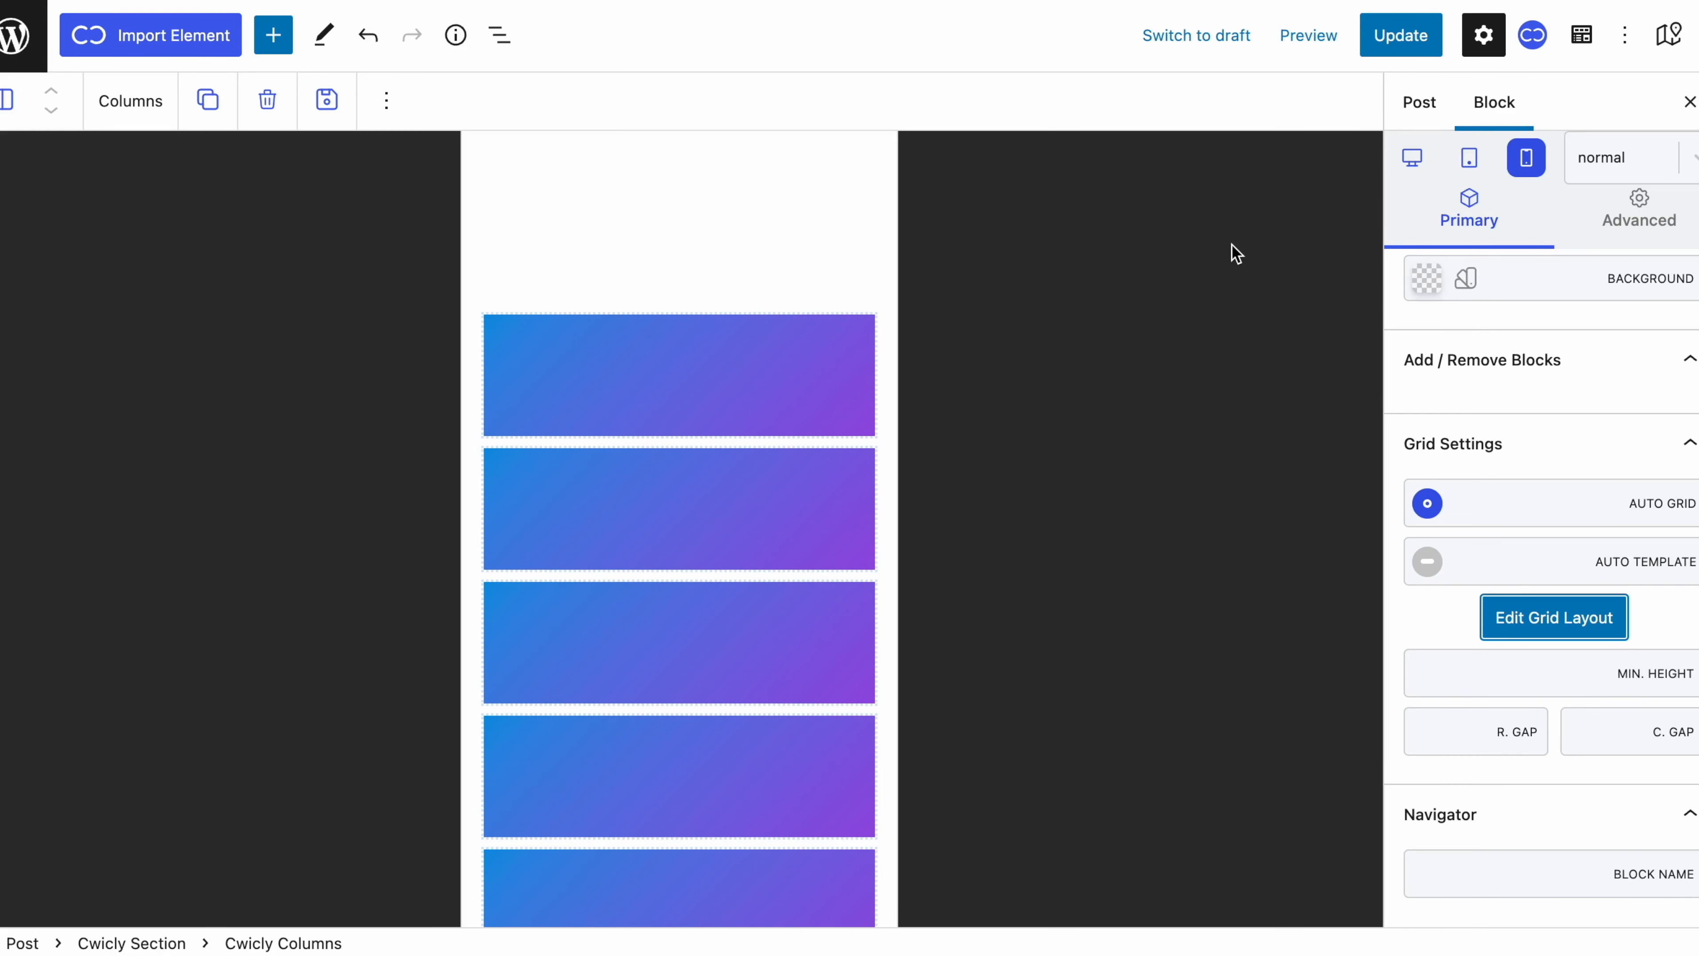
Review how the eight-column grid stacks at mobile, tablet and desktop sizes, ending in the desktop view.
scroll(1100, 598, "down", 2)
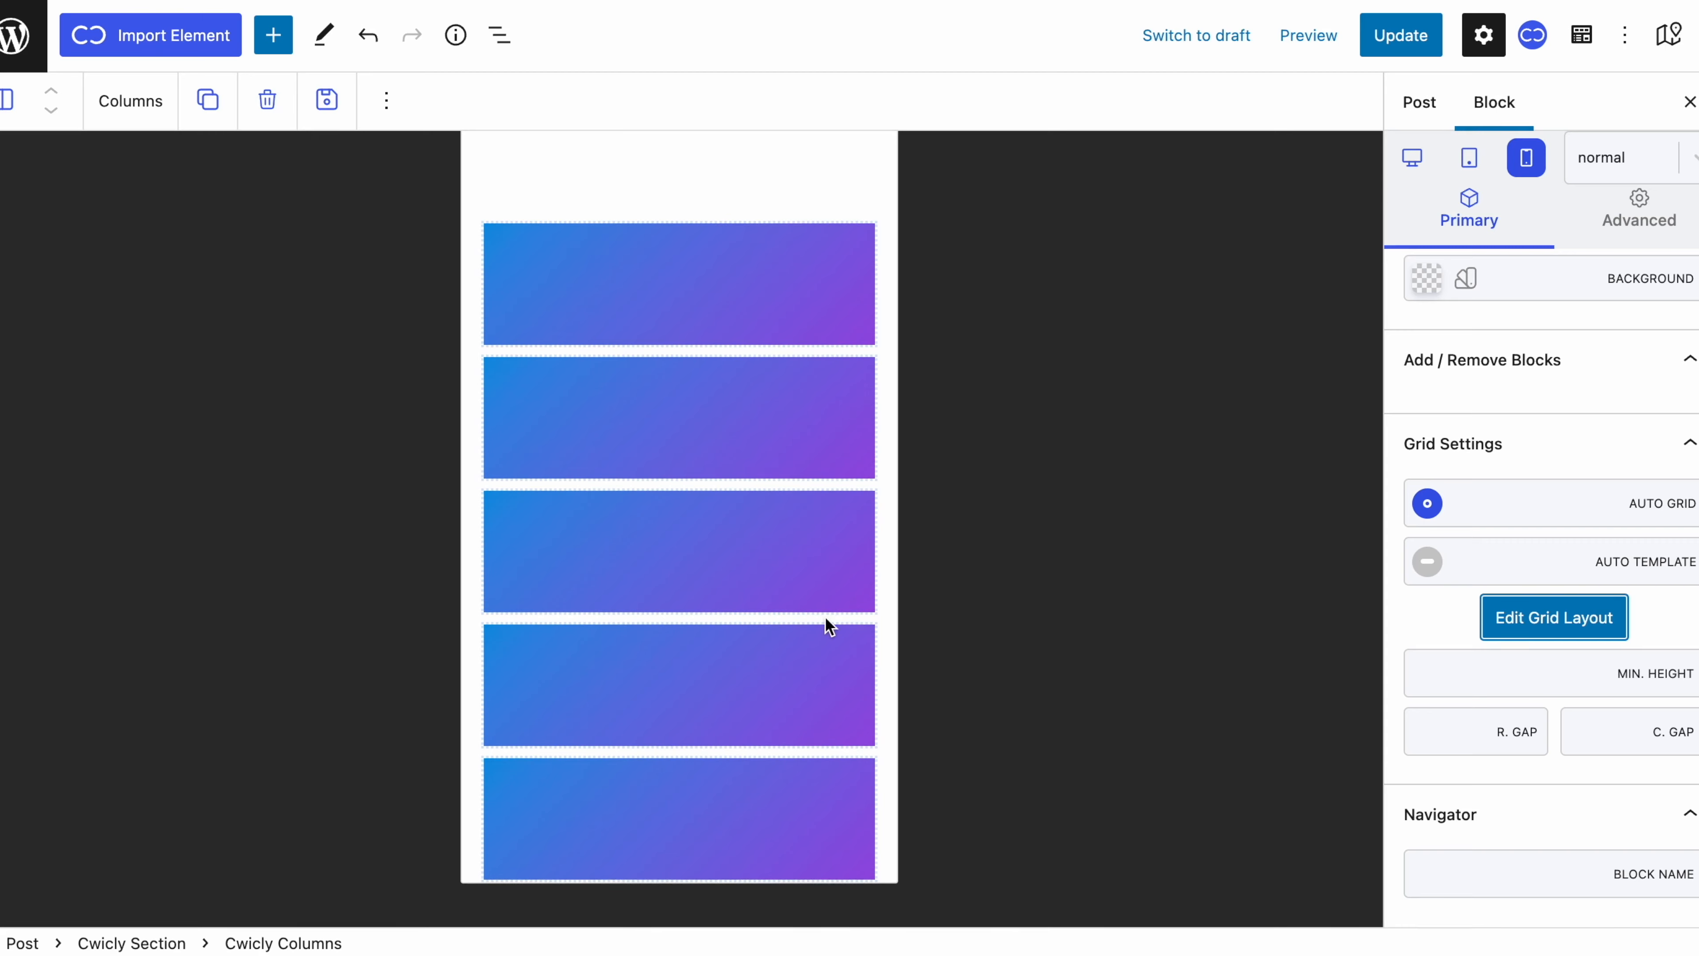
scroll(823, 627, "down", 5)
scroll(826, 629, "down", 3)
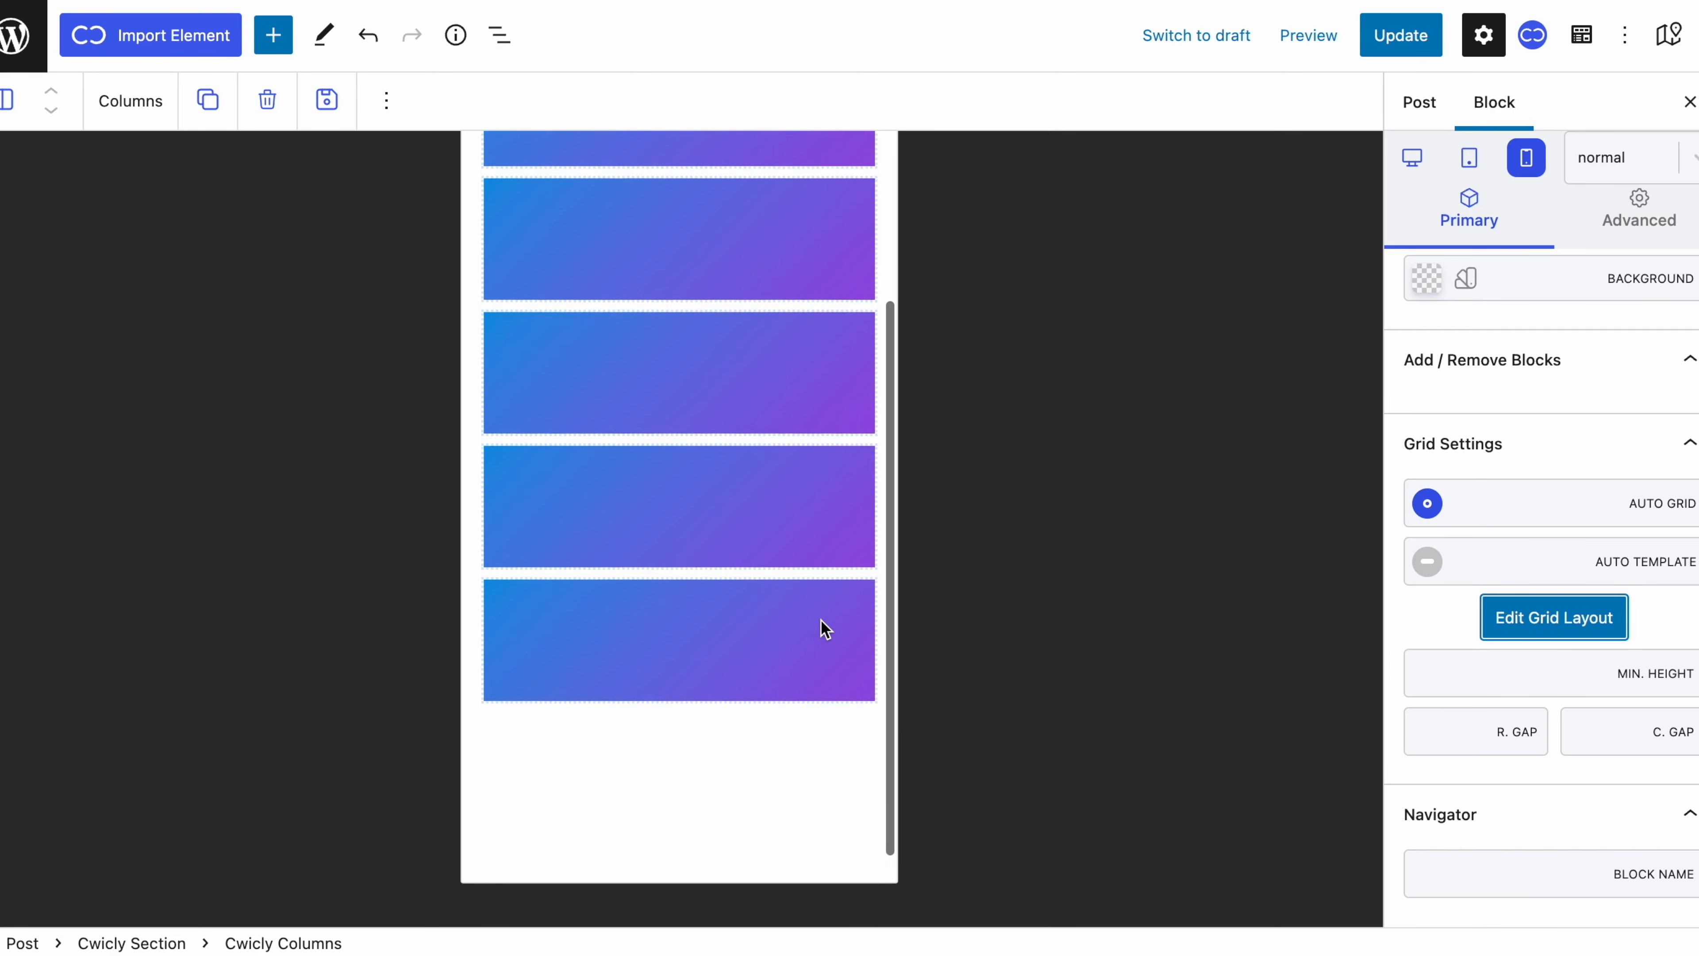
scroll(826, 629, "up", 10)
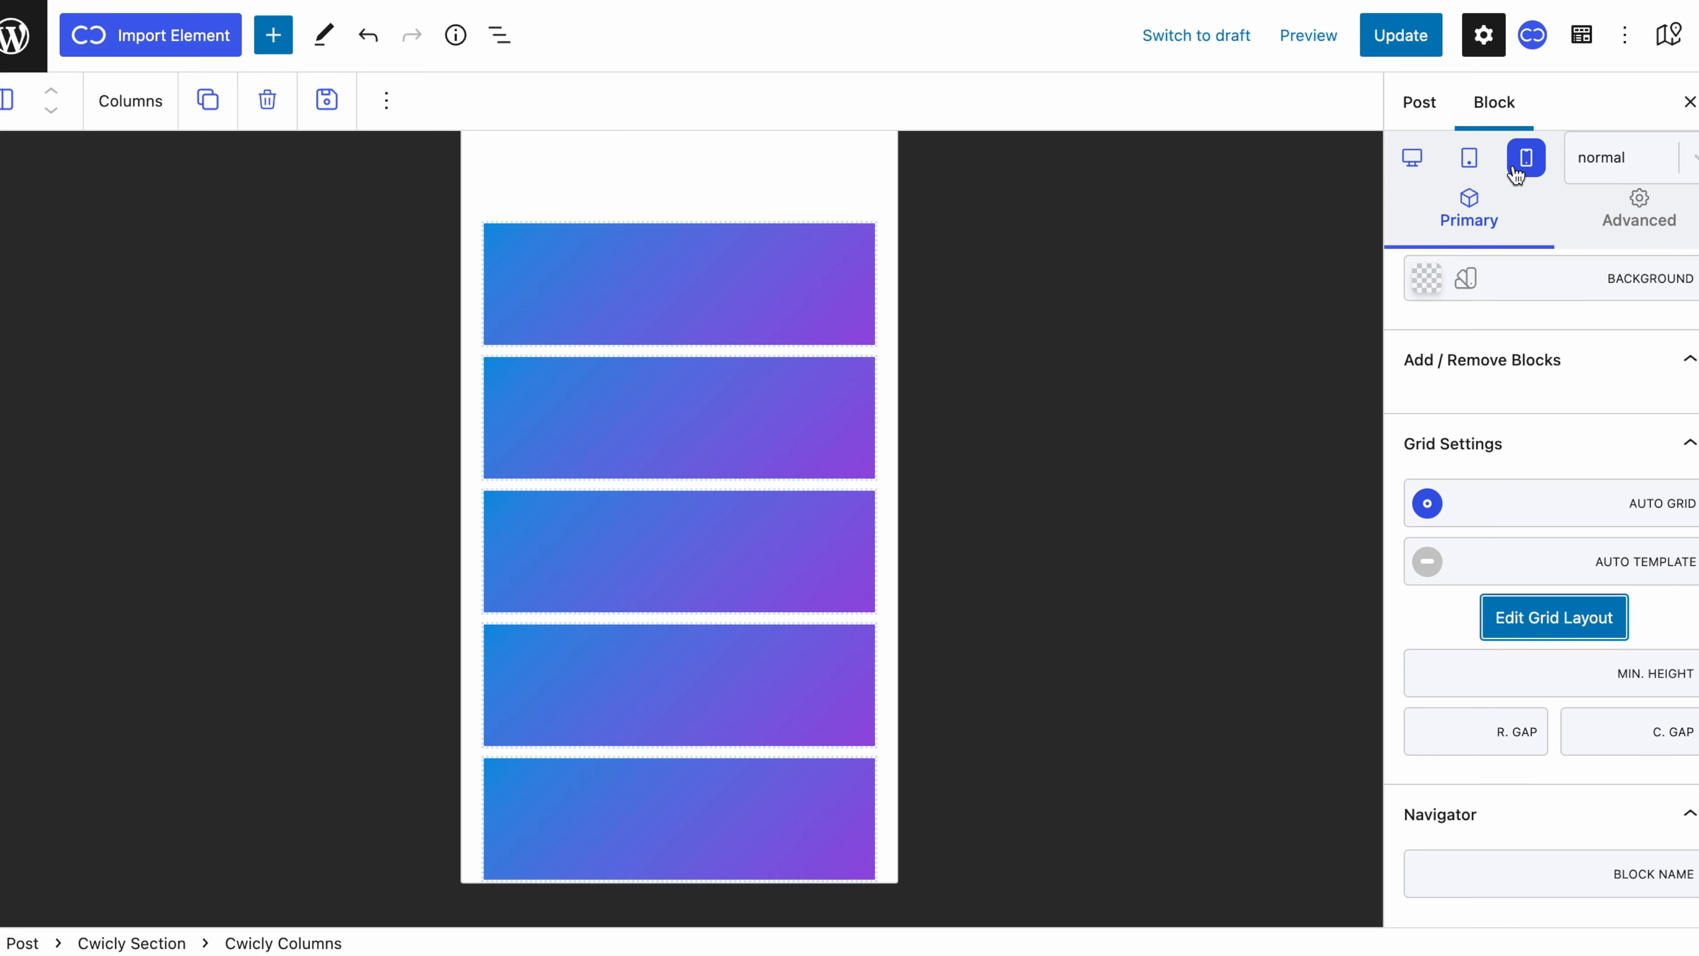
left_click(1478, 169)
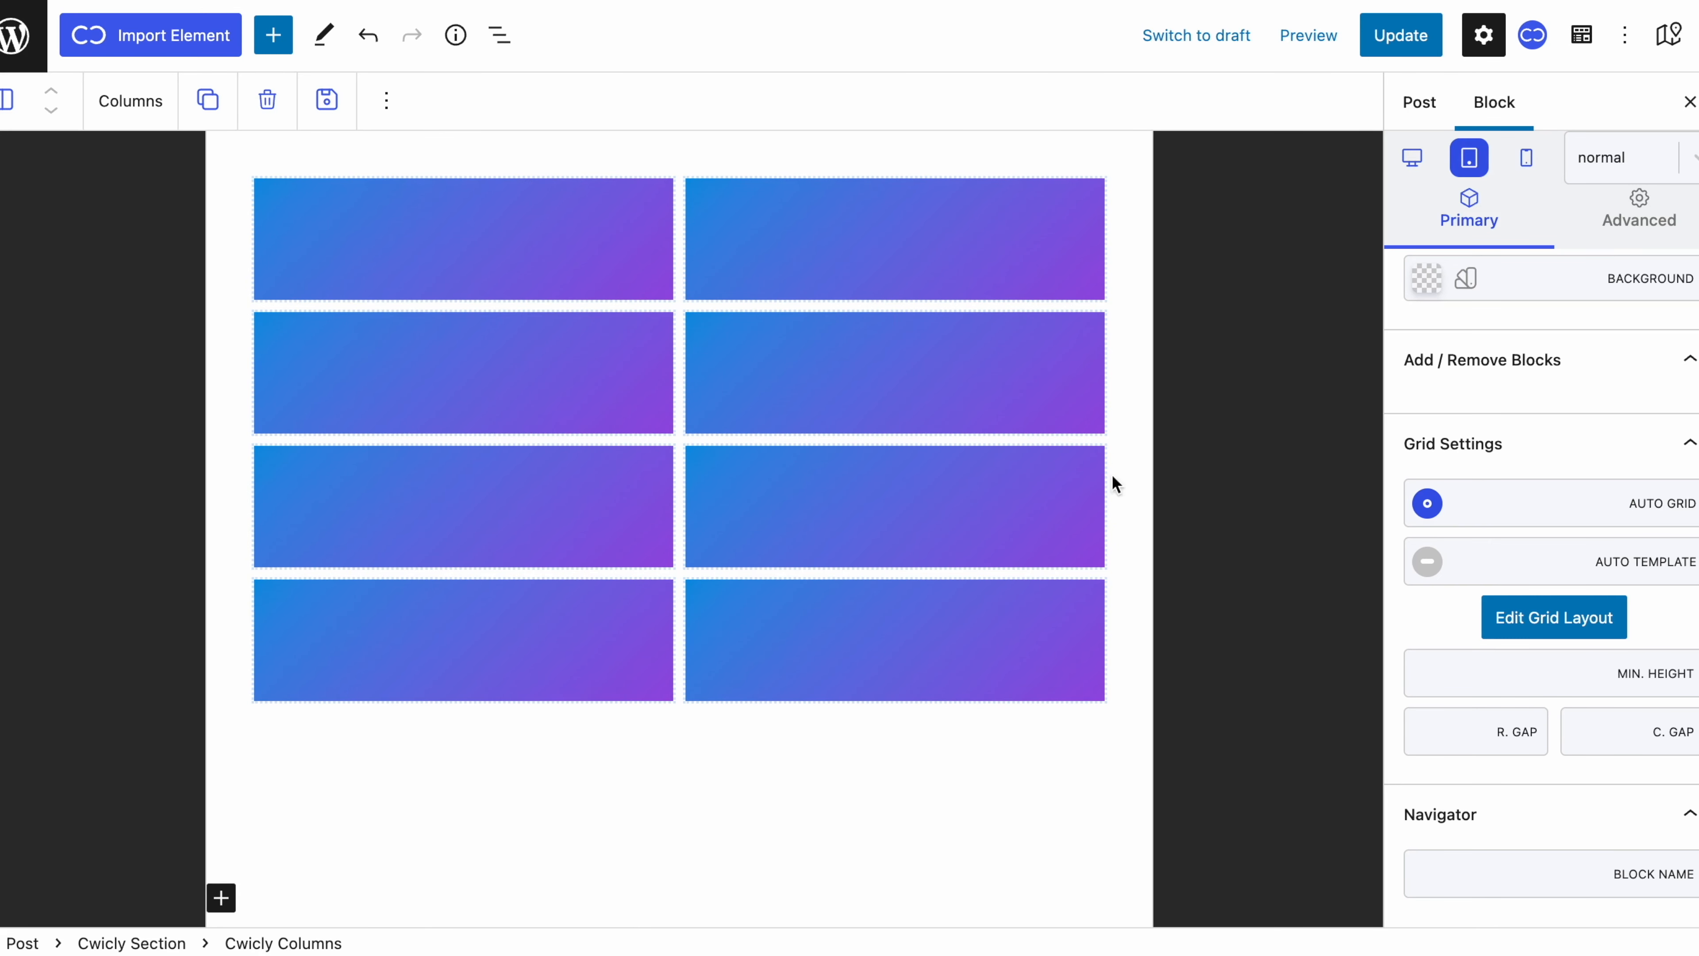
left_click(1424, 174)
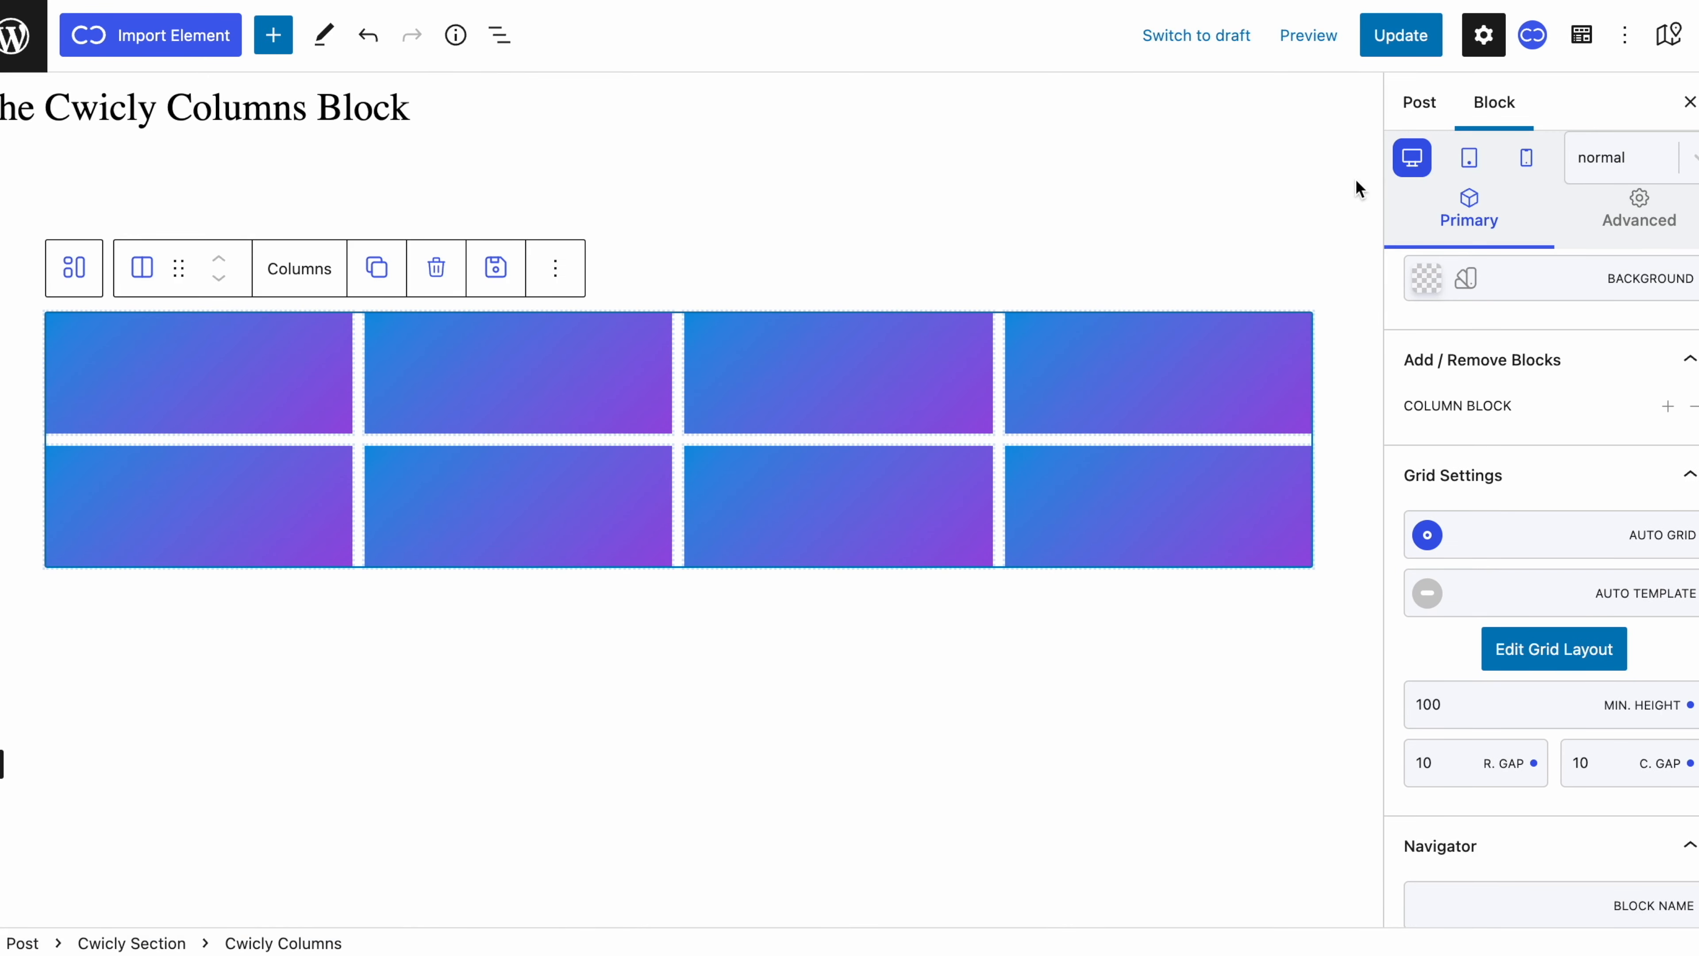
left_click(1463, 168)
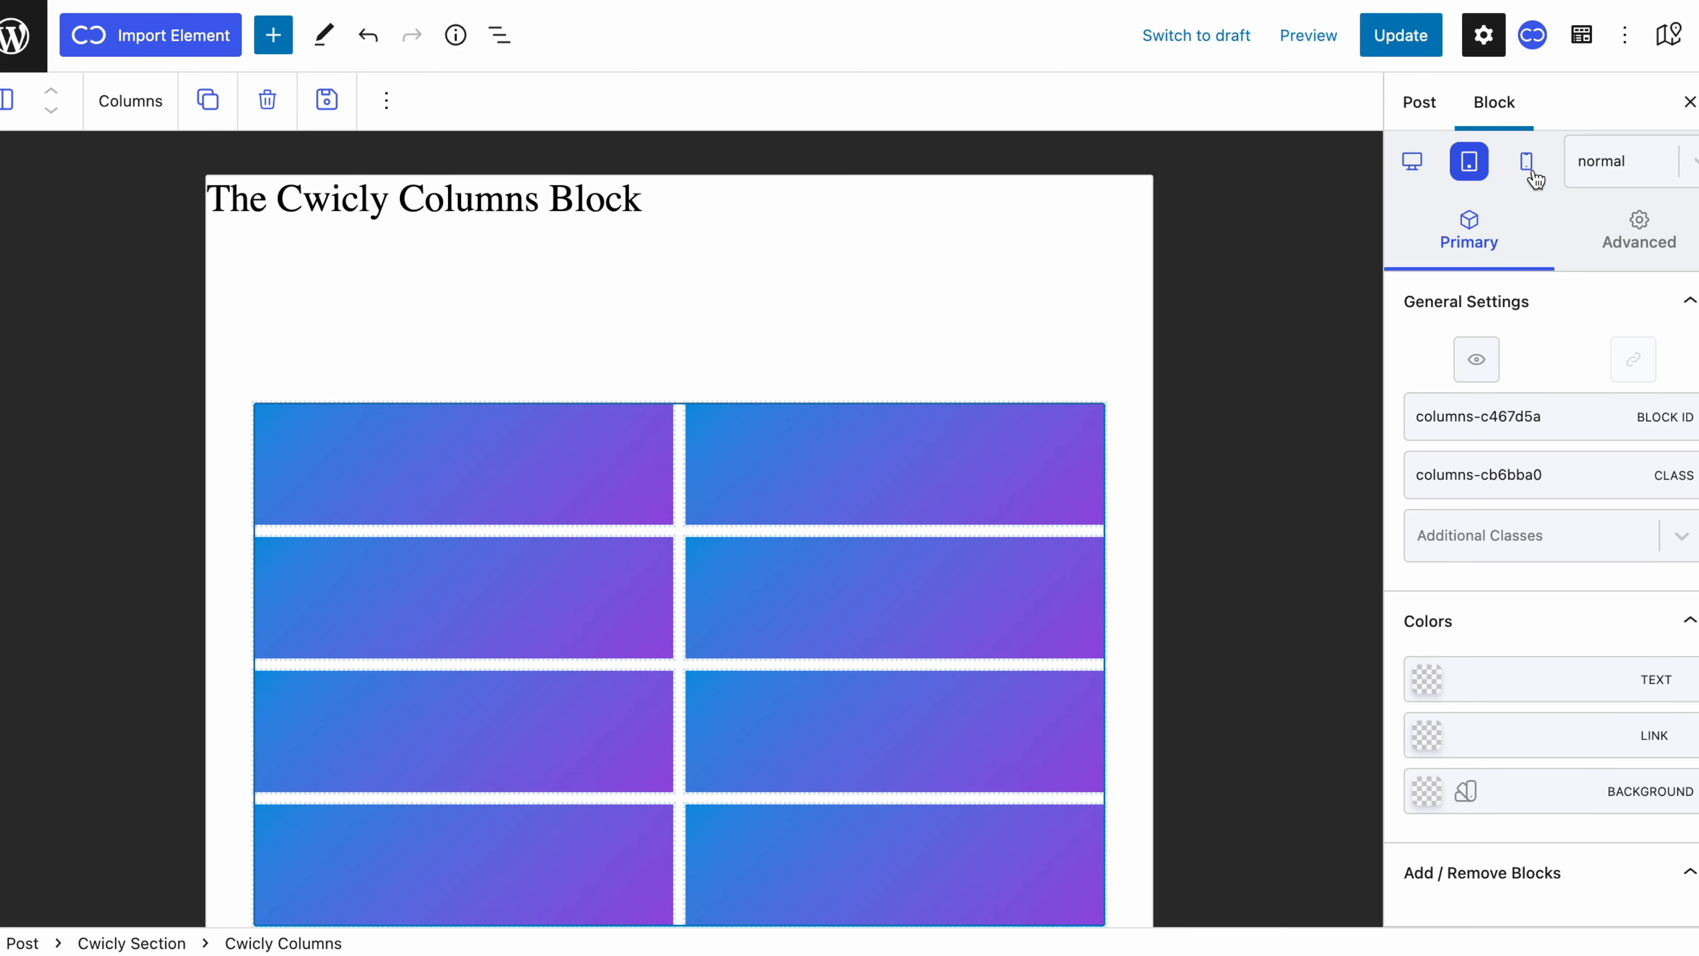
left_click(1530, 172)
left_click(1472, 173)
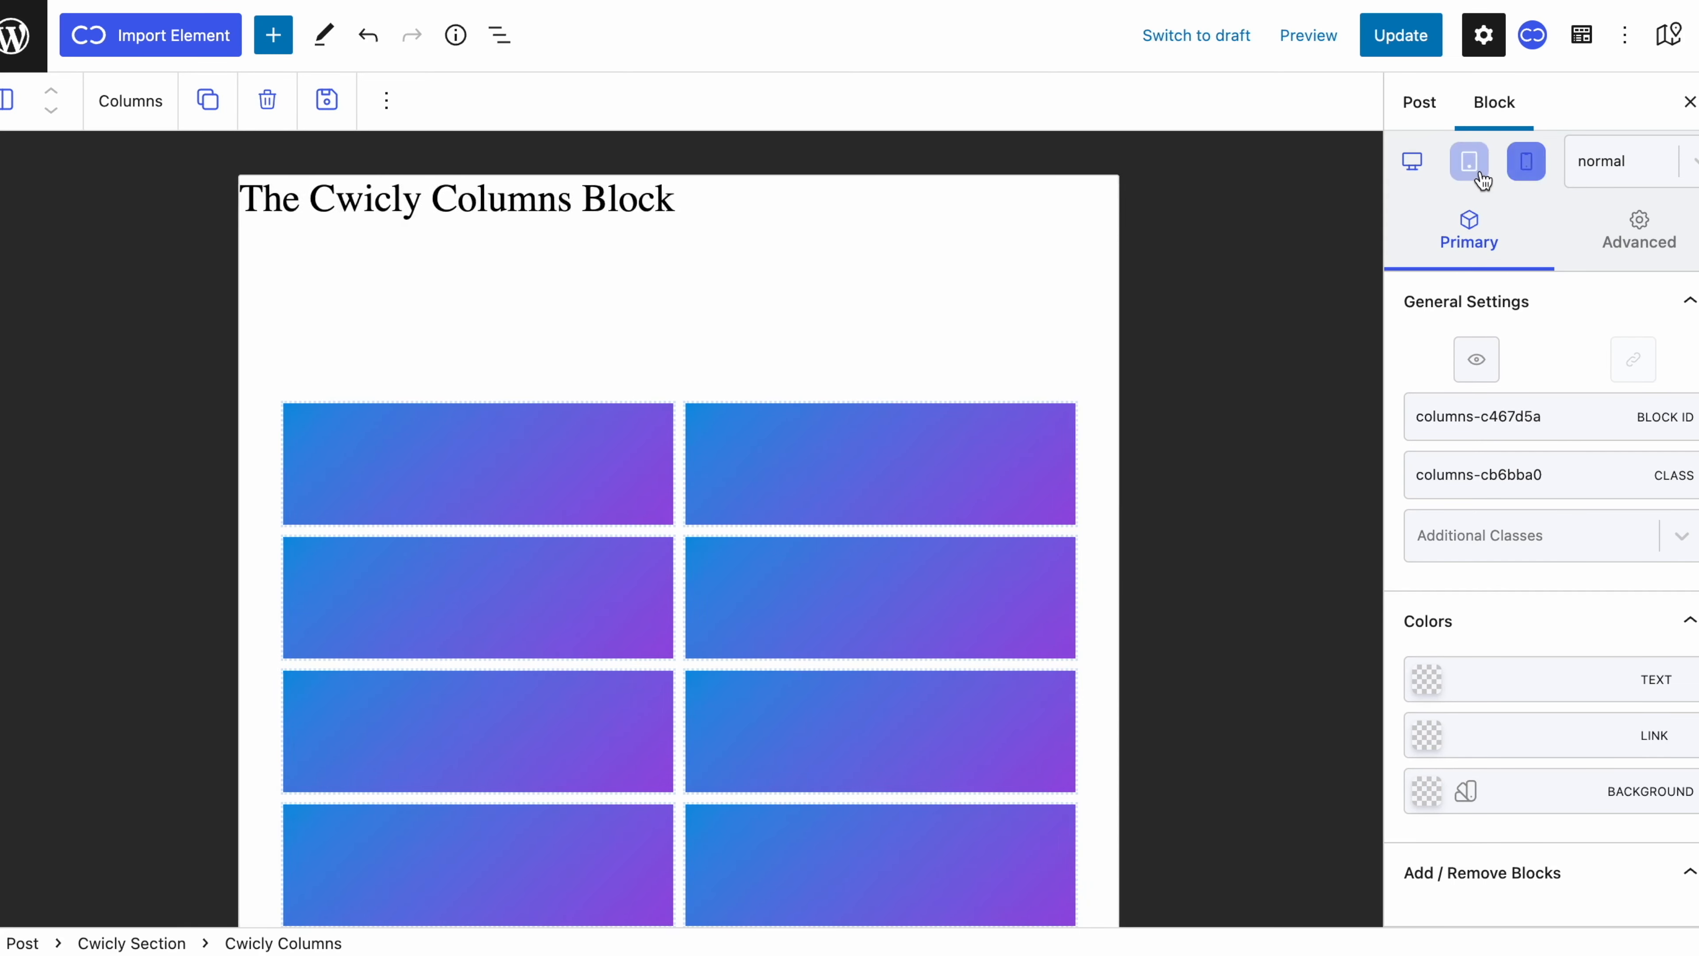
left_click(1416, 173)
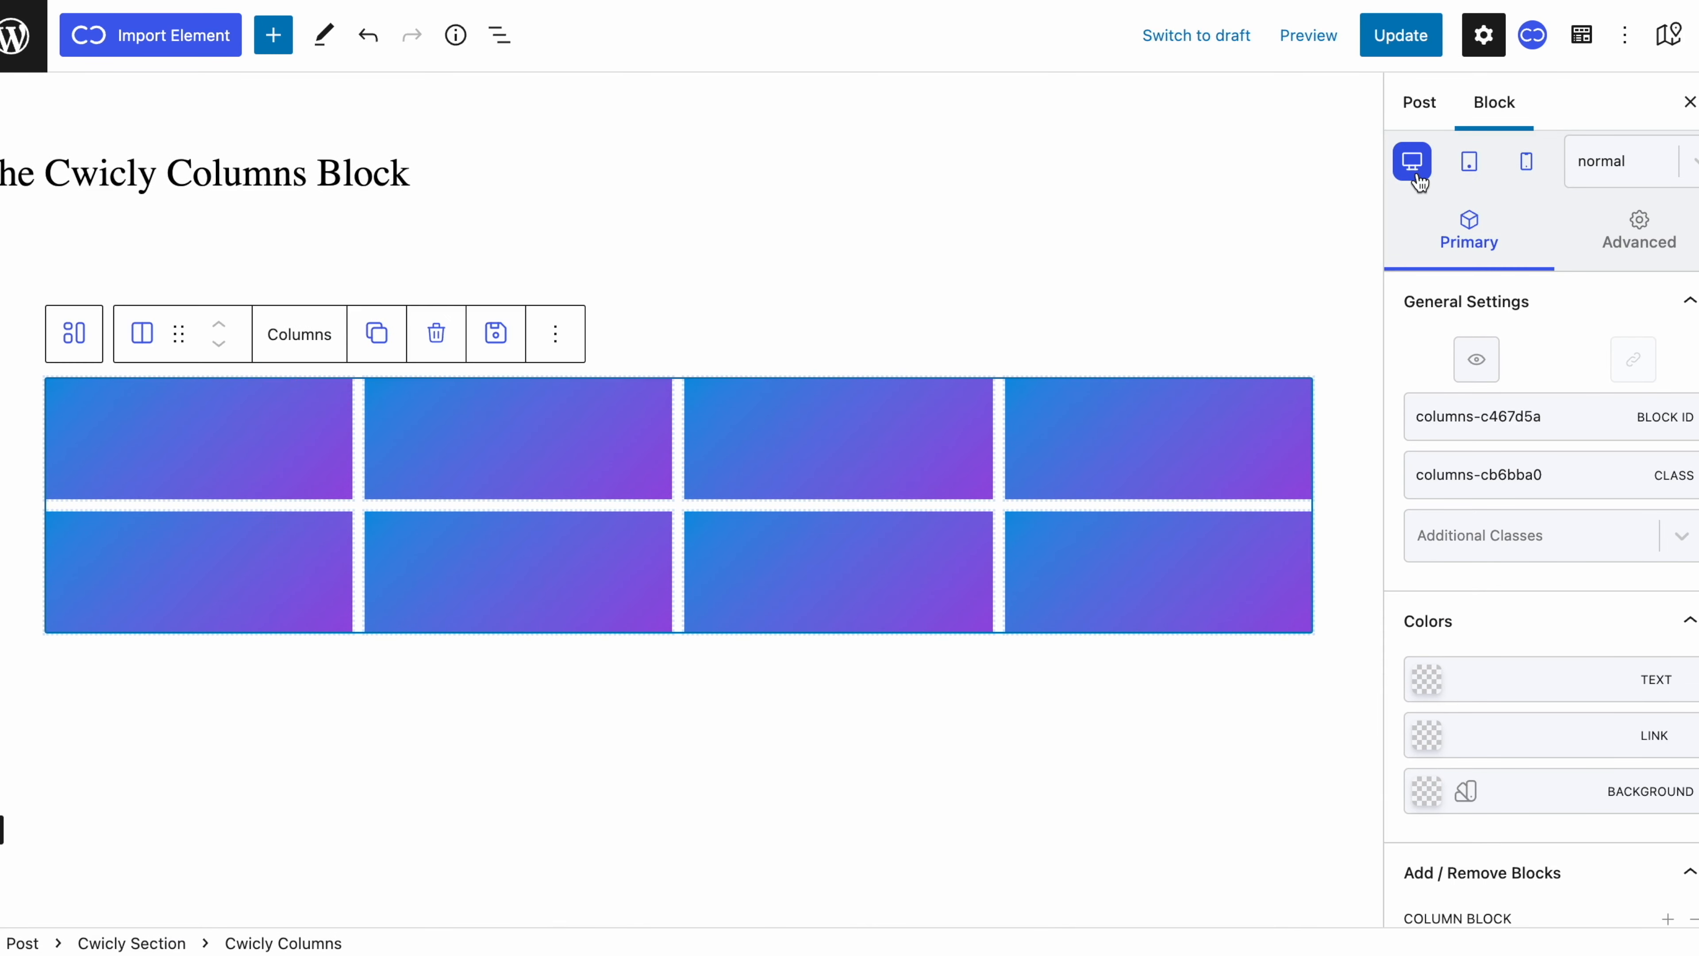
In the six-column block's desktop grid layout, remove module 3 and stretch module 2 across two fractions.
scroll(1411, 181, "down", 5)
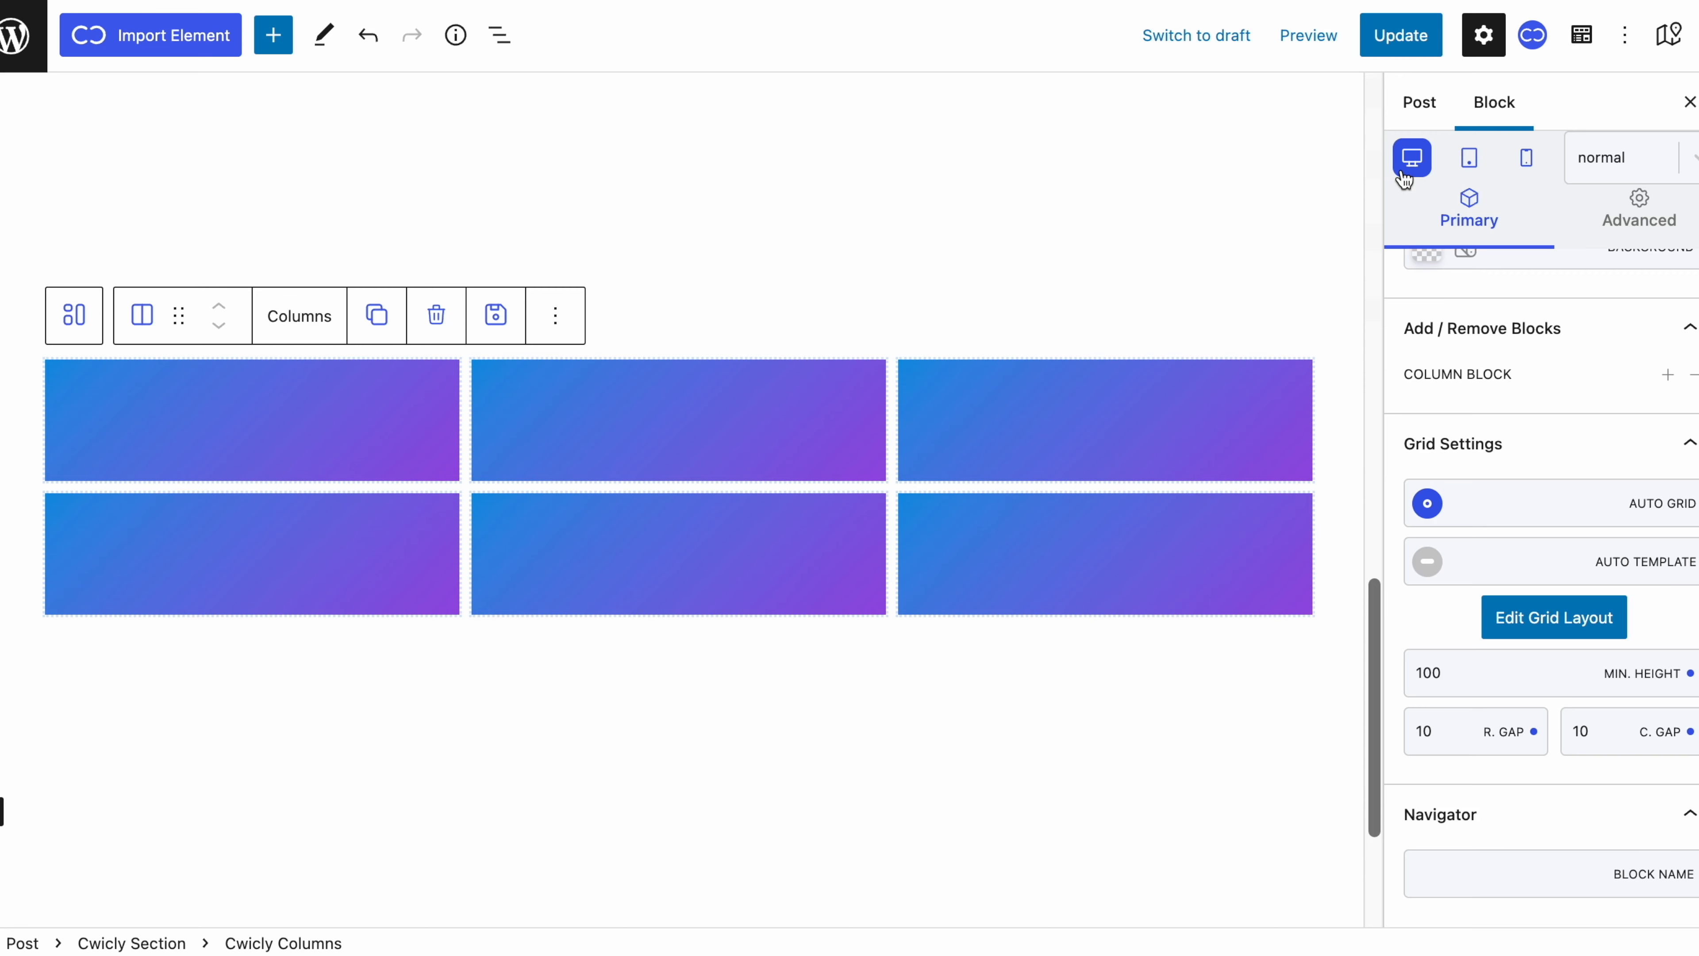
left_click(1510, 617)
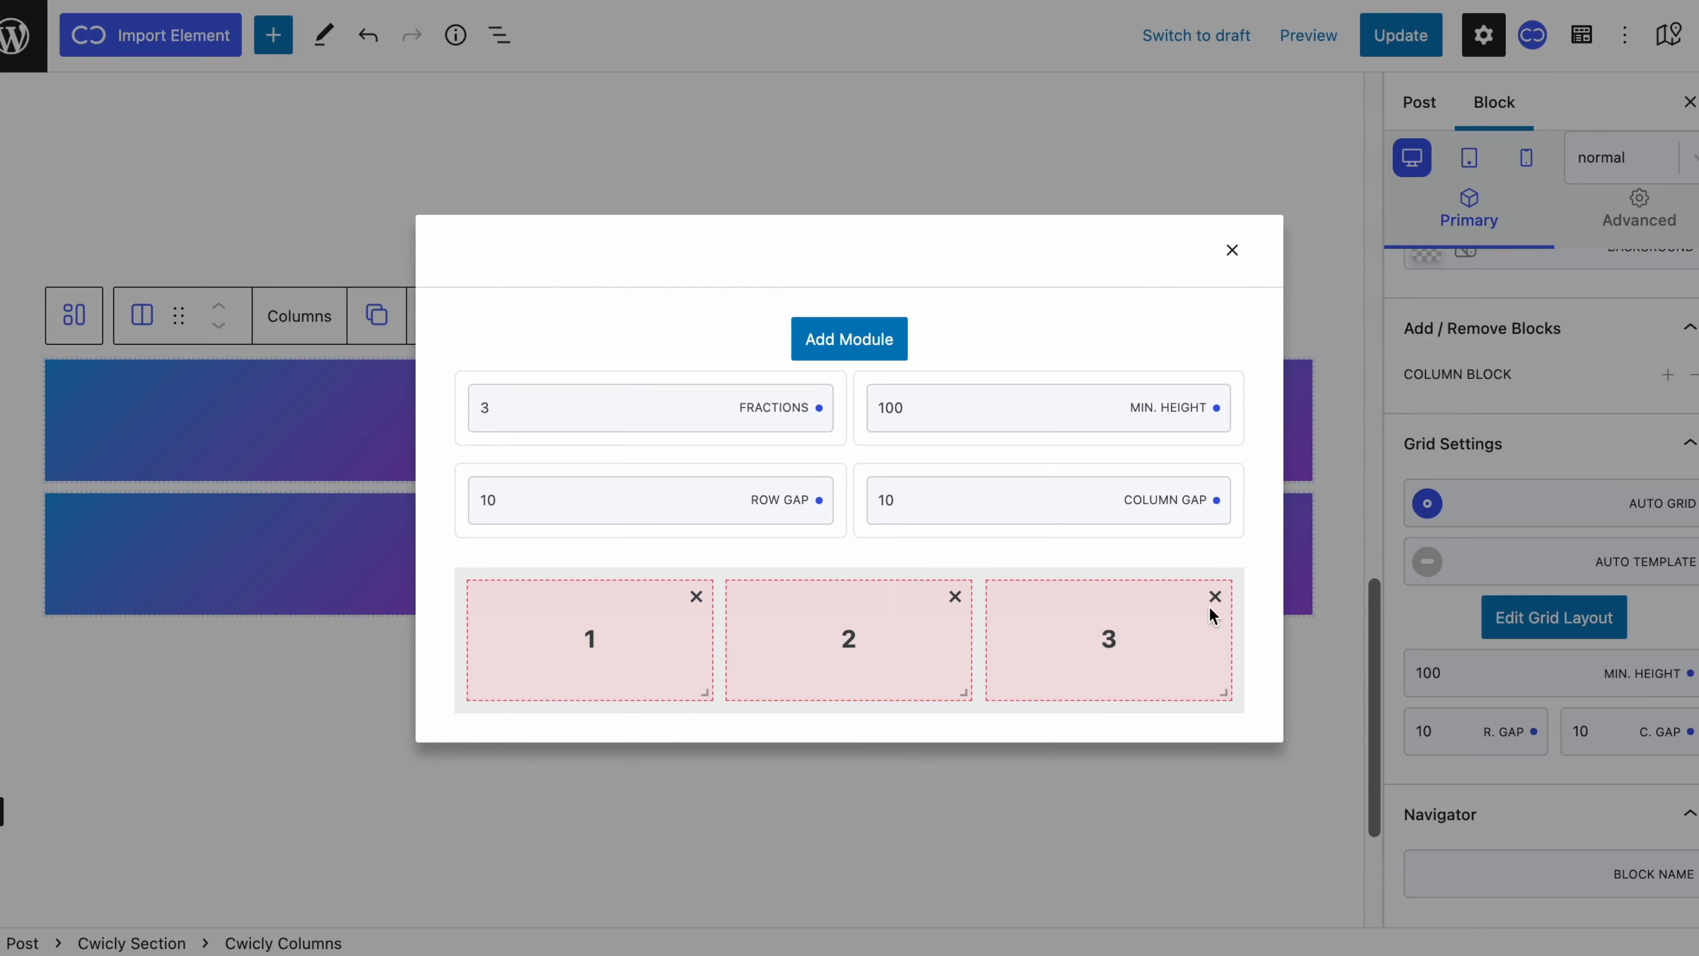
left_click(1214, 597)
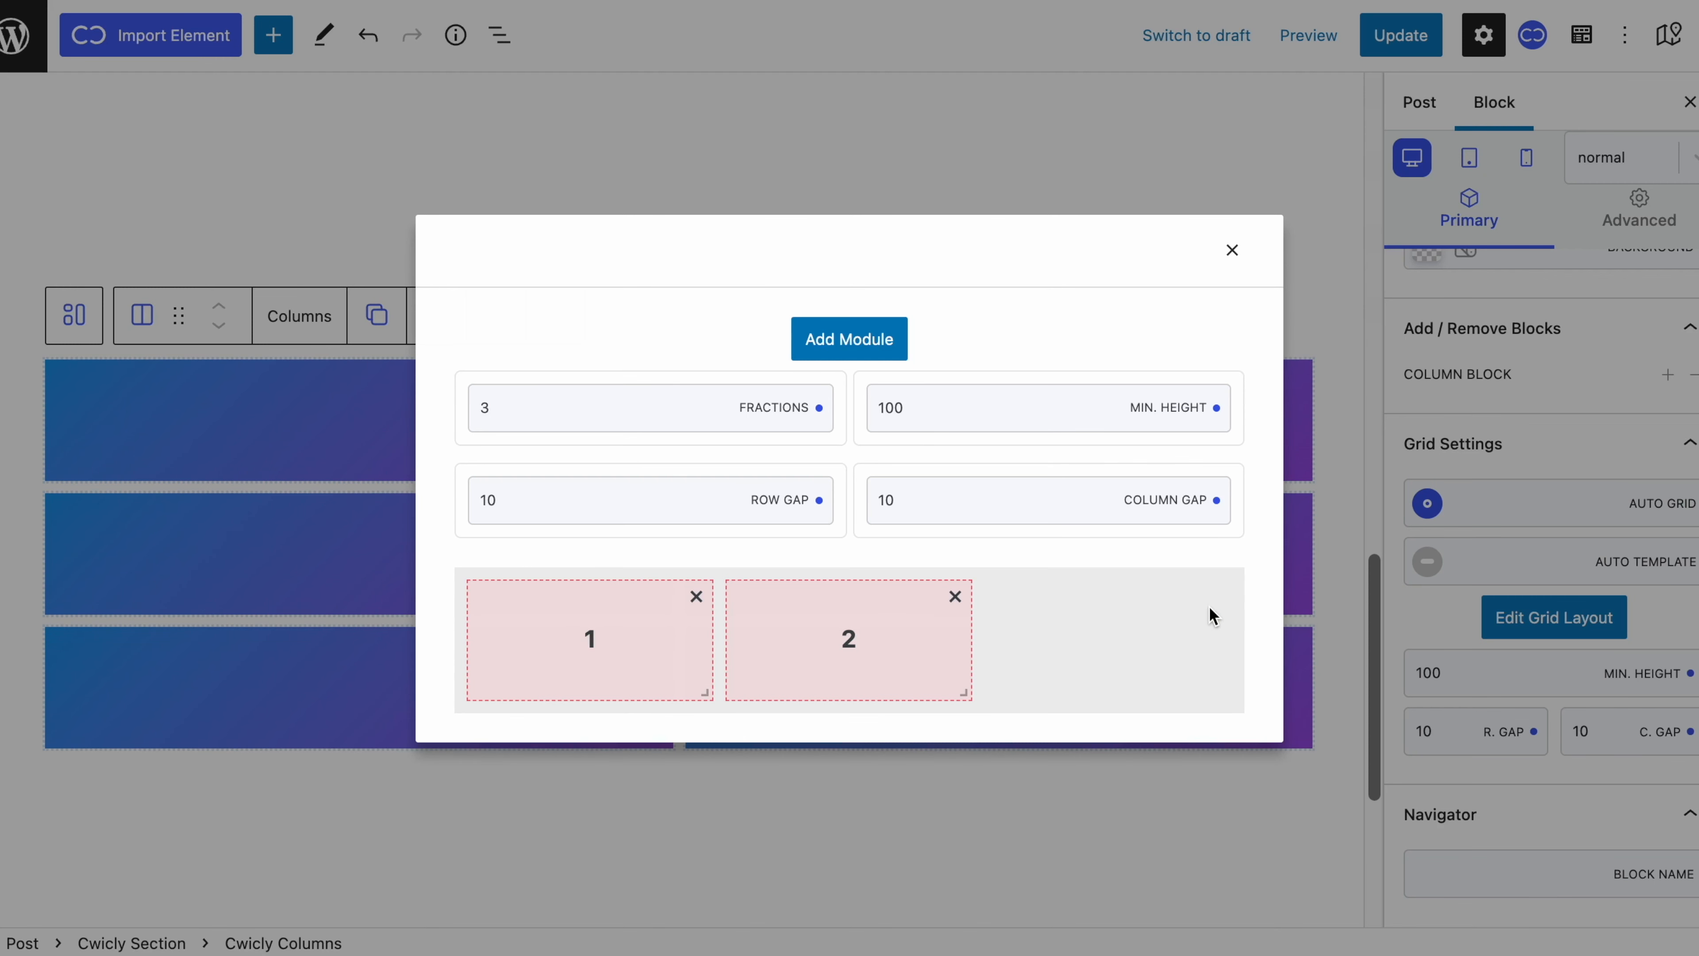
left_click_drag(974, 679, 1224, 667)
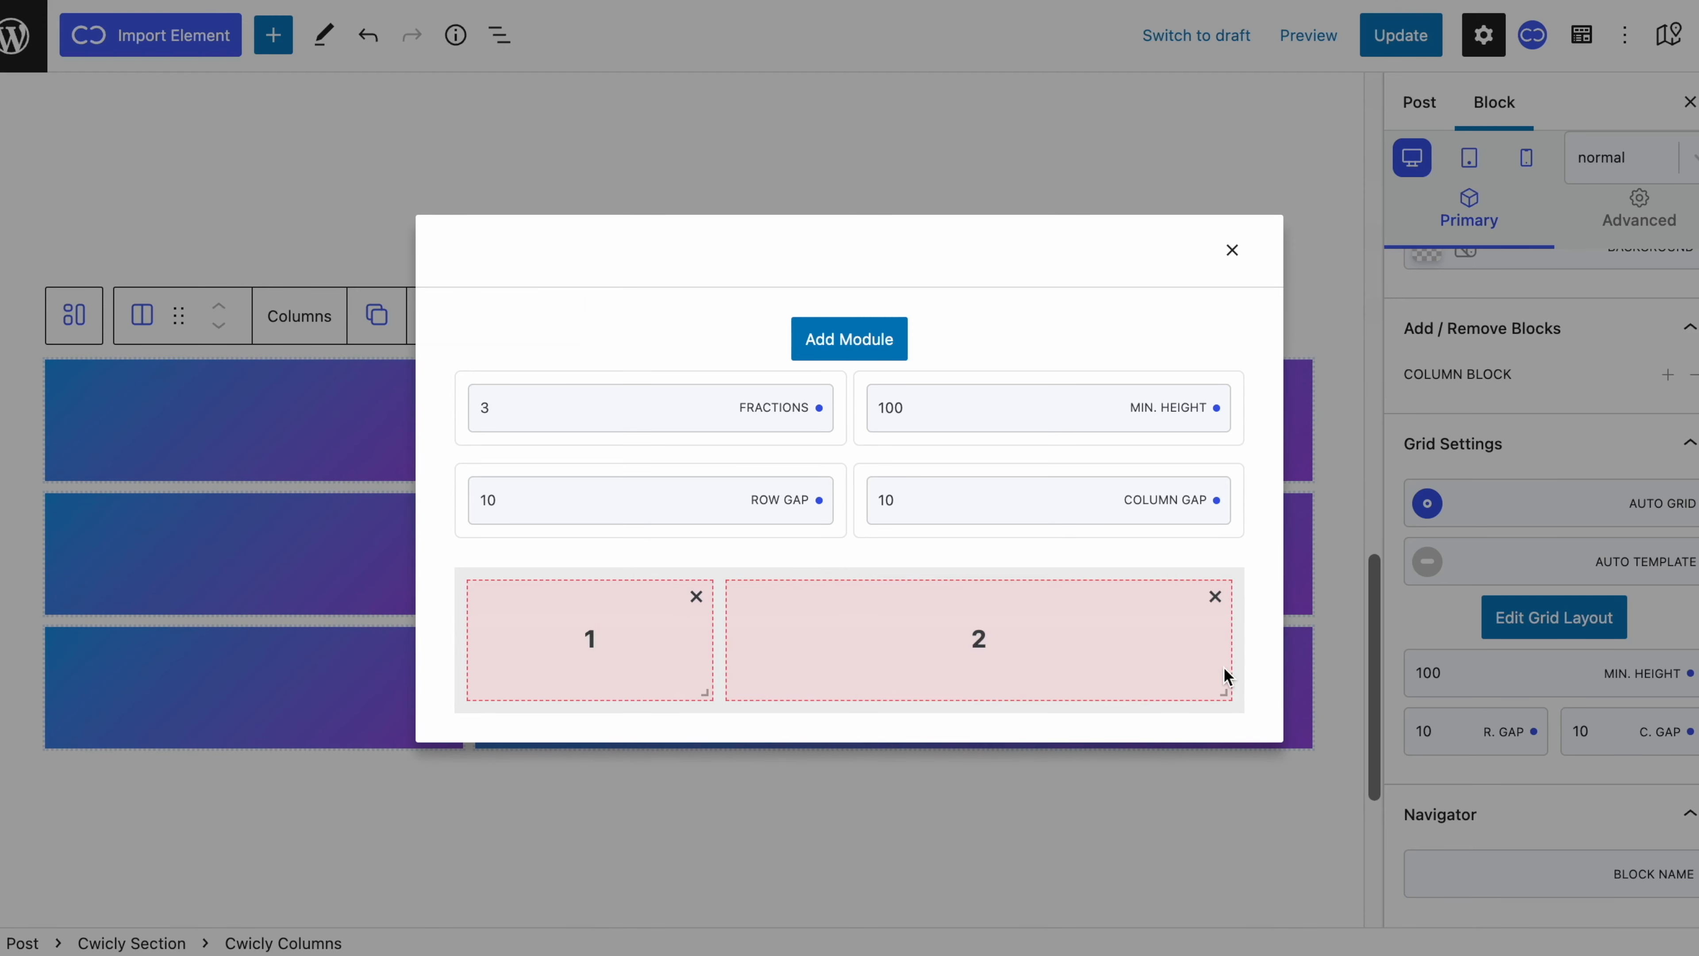
left_click(1231, 246)
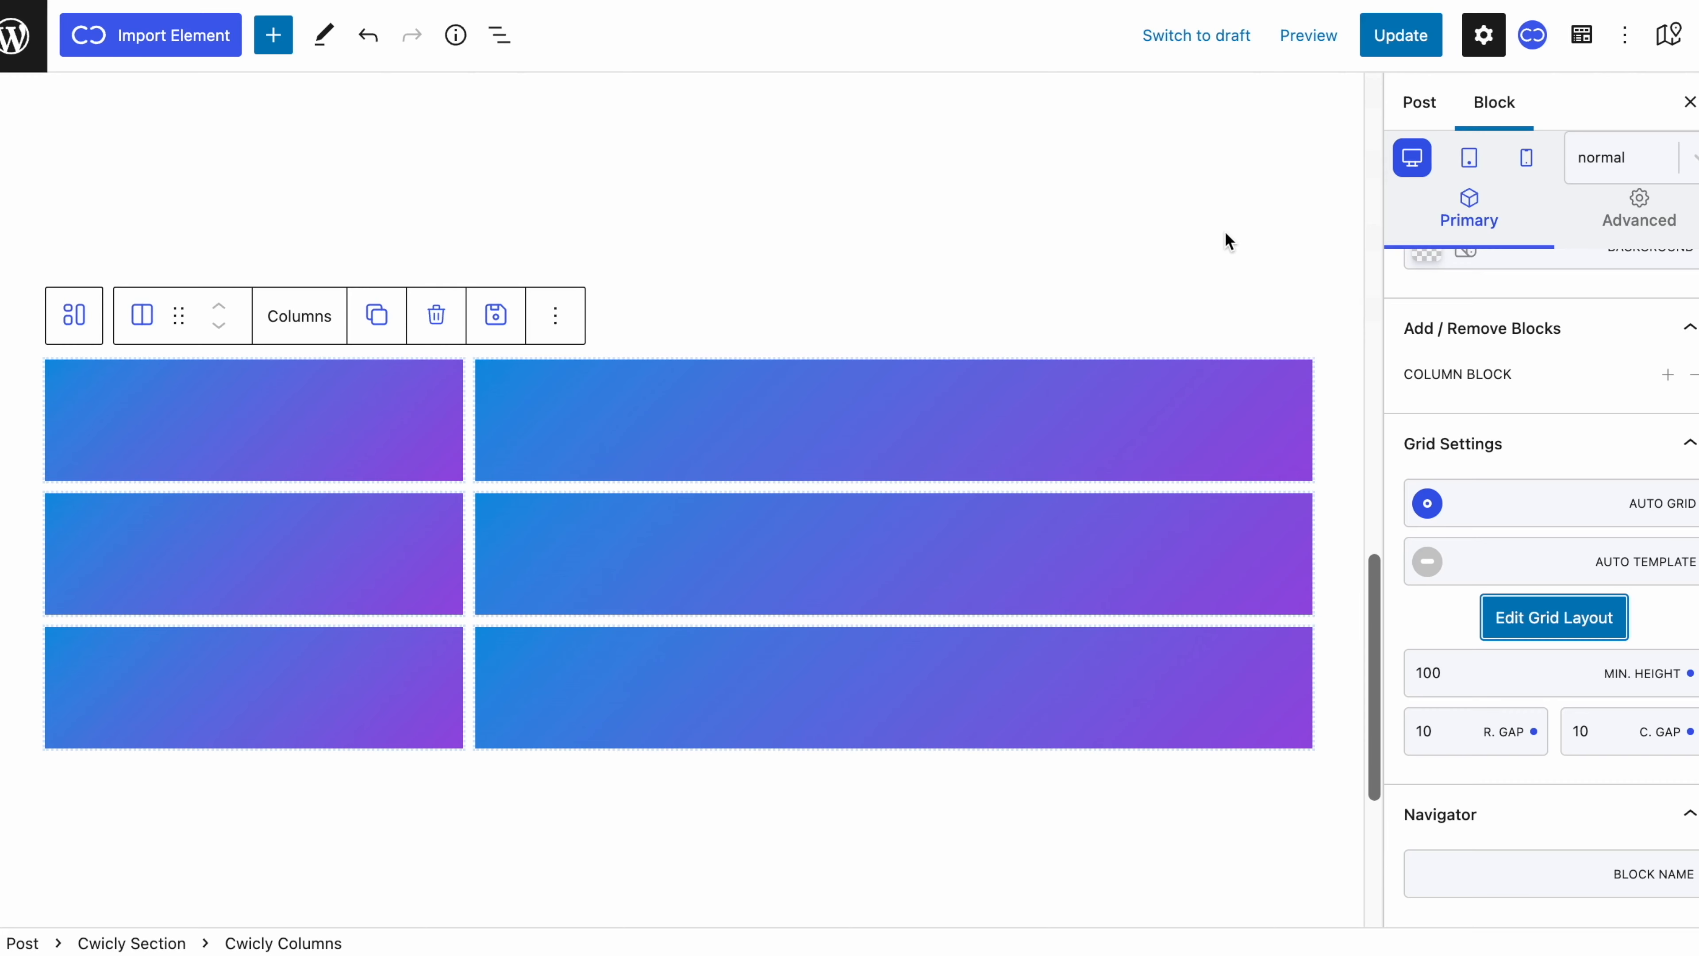
scroll(1227, 241, "down", 1)
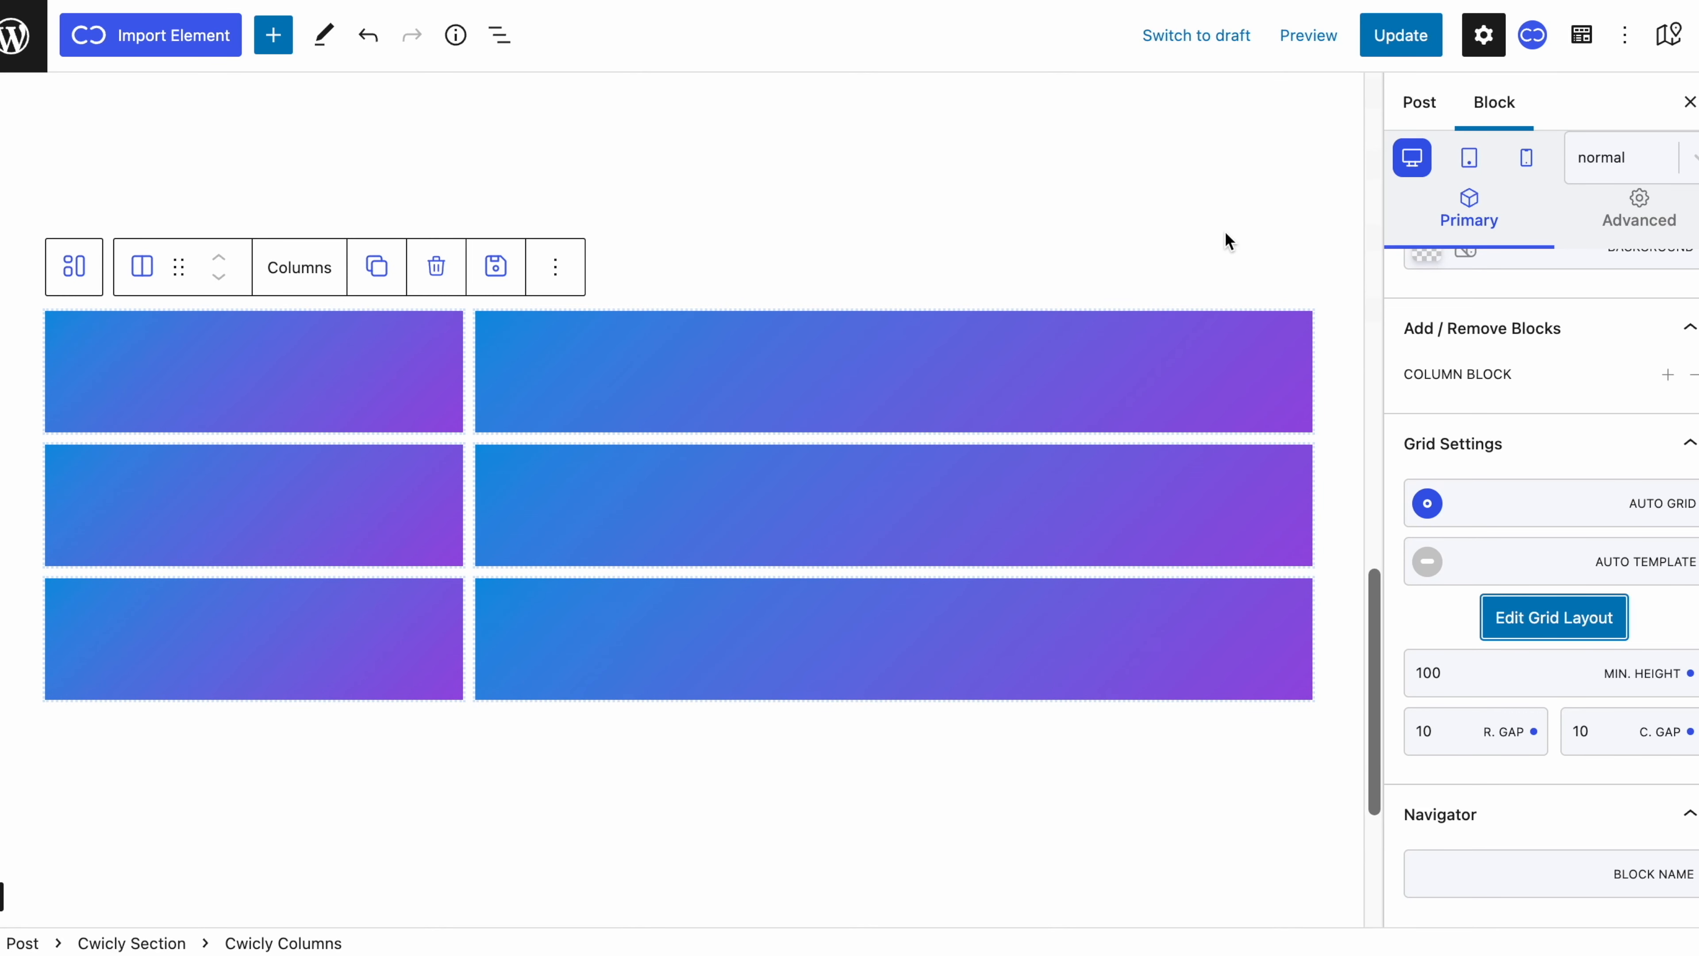
Turn off Auto Grid for the six-column Columns block and open its grid layout for editing.
left_click(1425, 514)
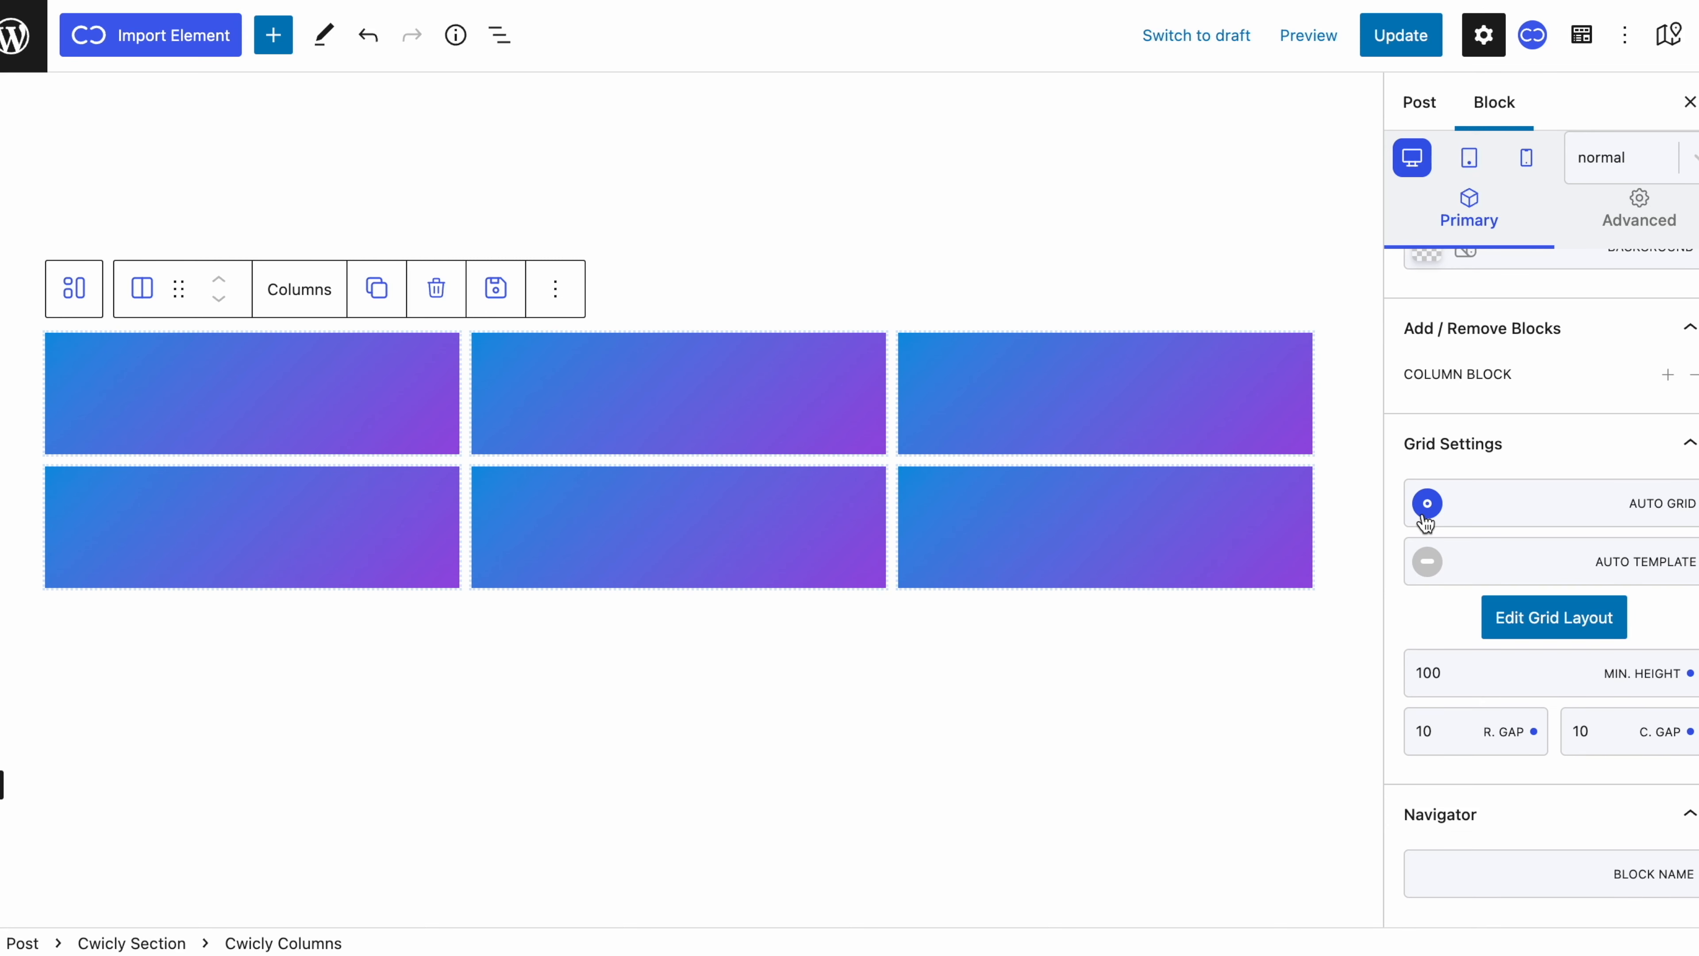
left_click(1425, 513)
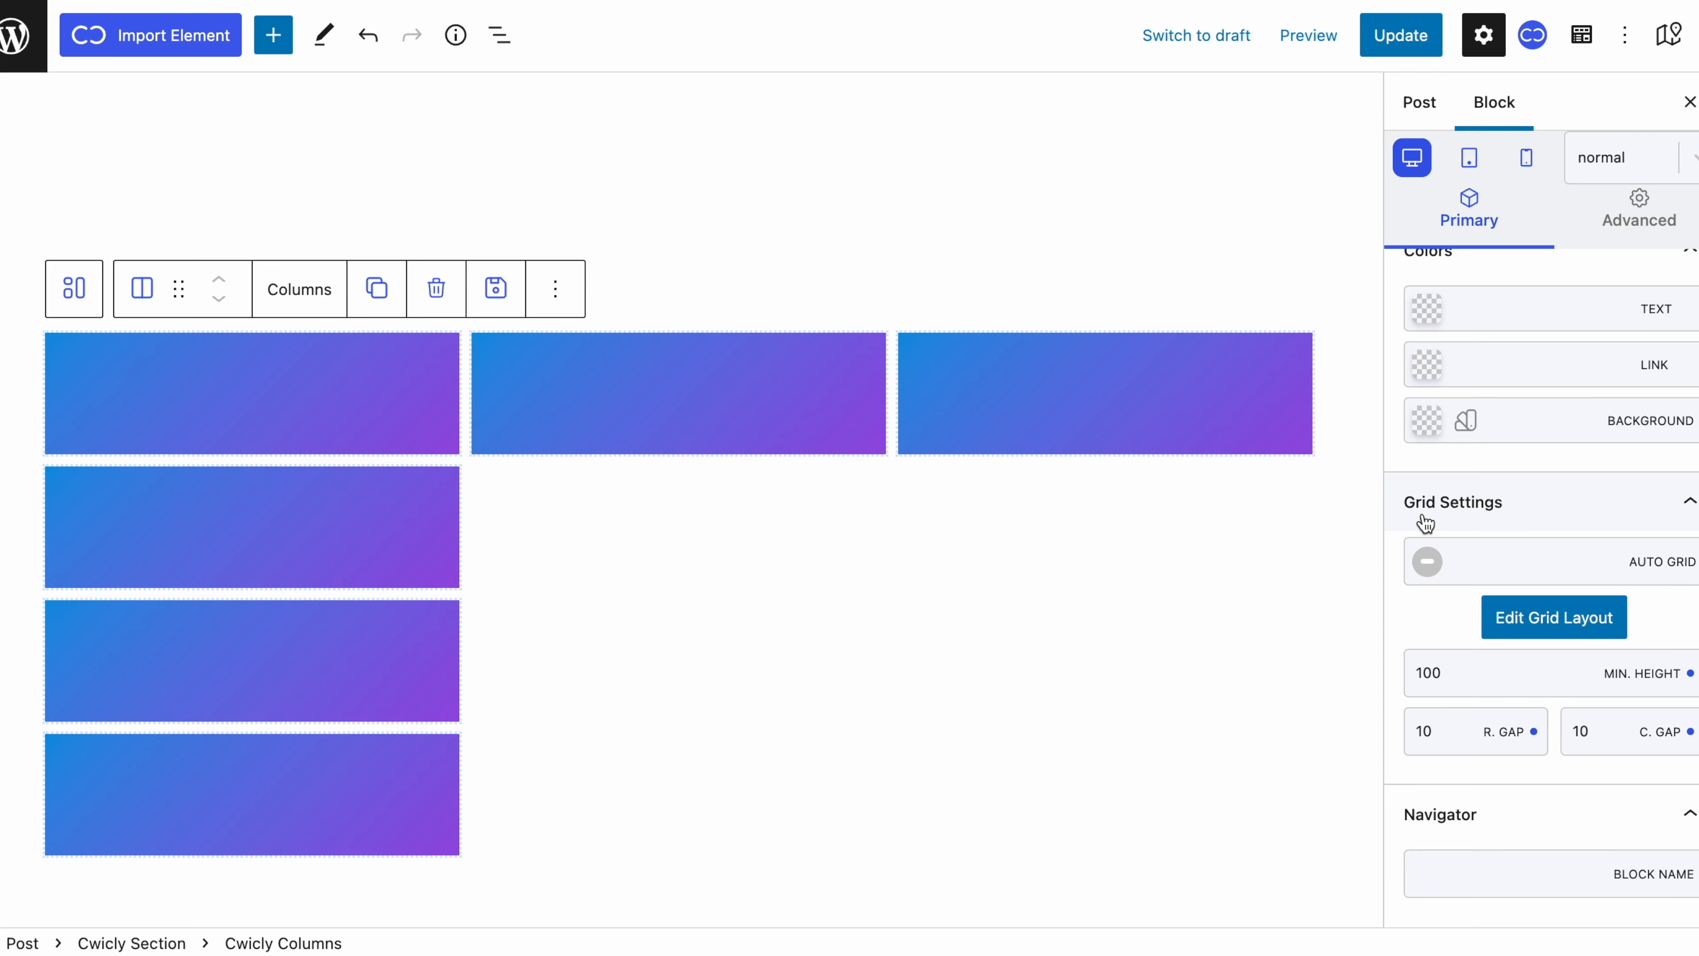
left_click(1502, 616)
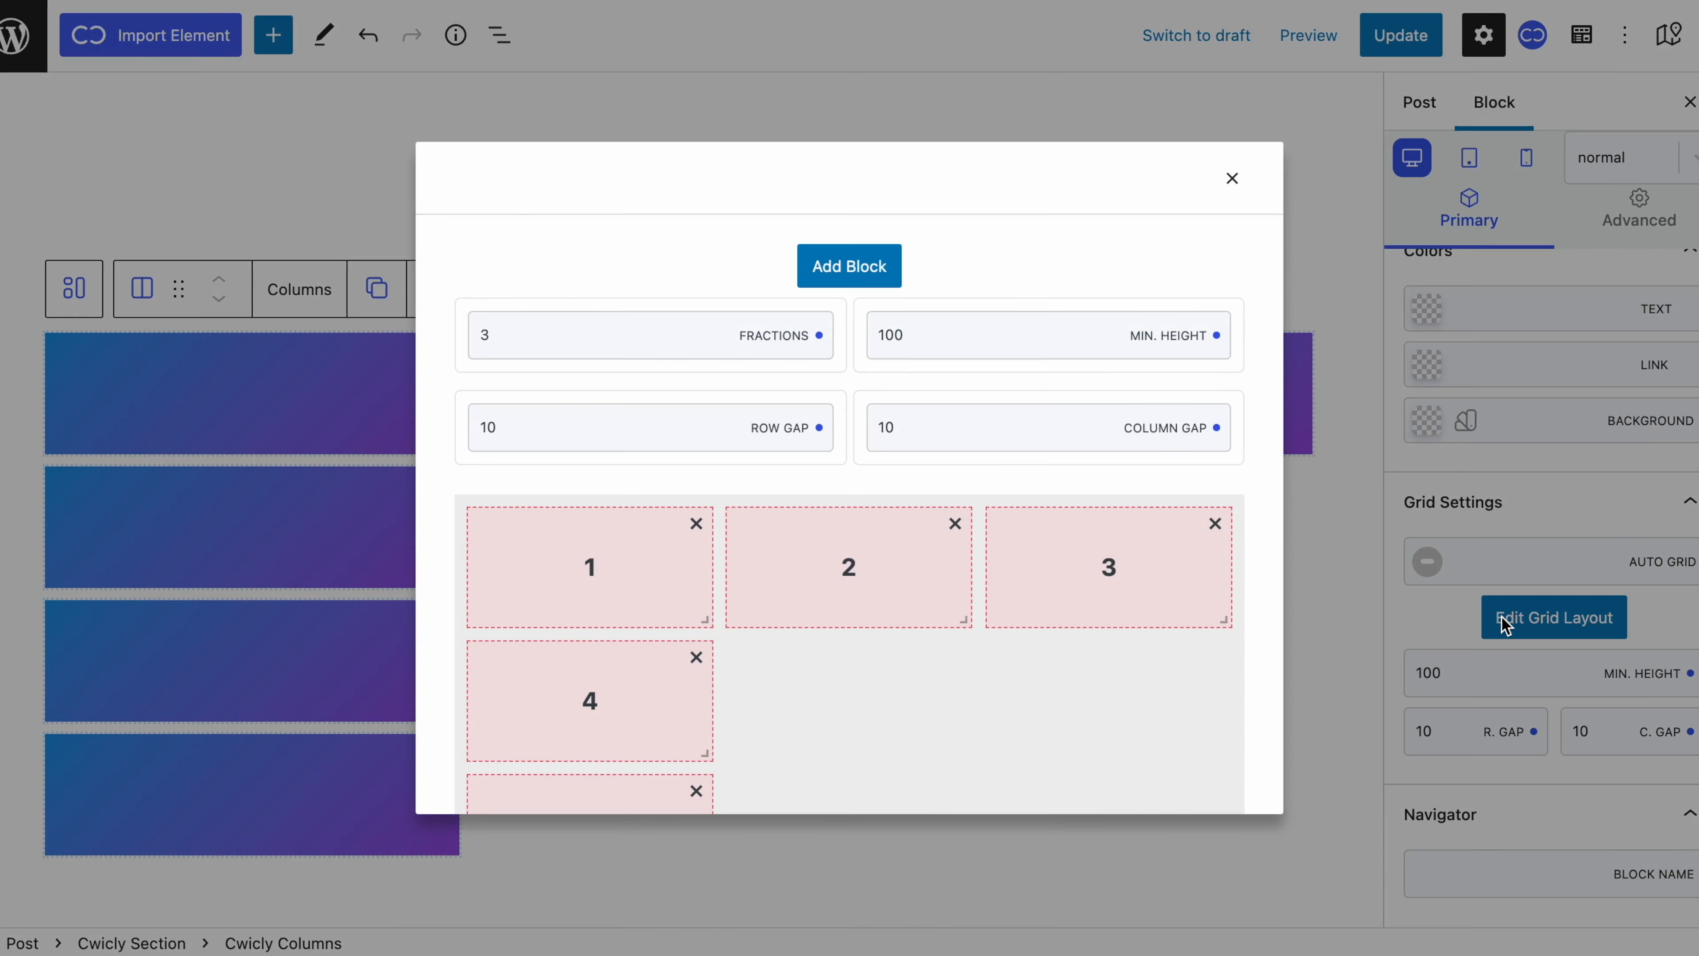
Set the custom grid layout to 4 fractions and add a seventh block.
left_click_drag(963, 621, 1071, 601)
left_click(724, 329)
left_click(824, 285)
scroll(801, 739, "down", 5)
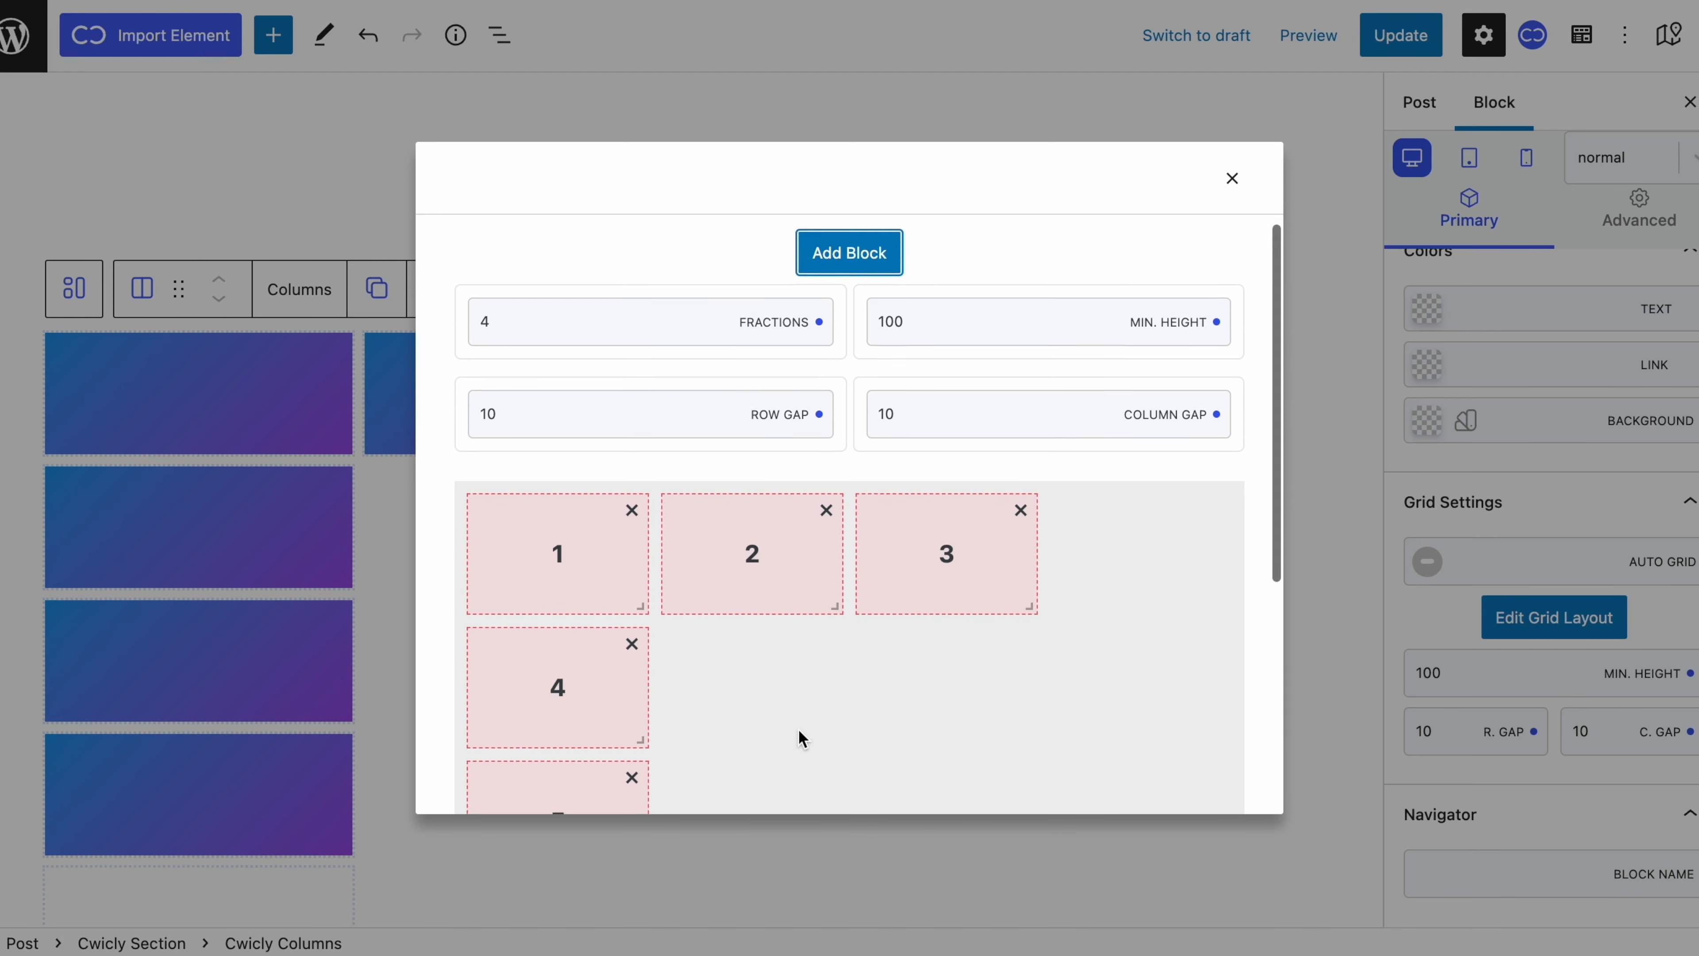
scroll(799, 740, "up", 3)
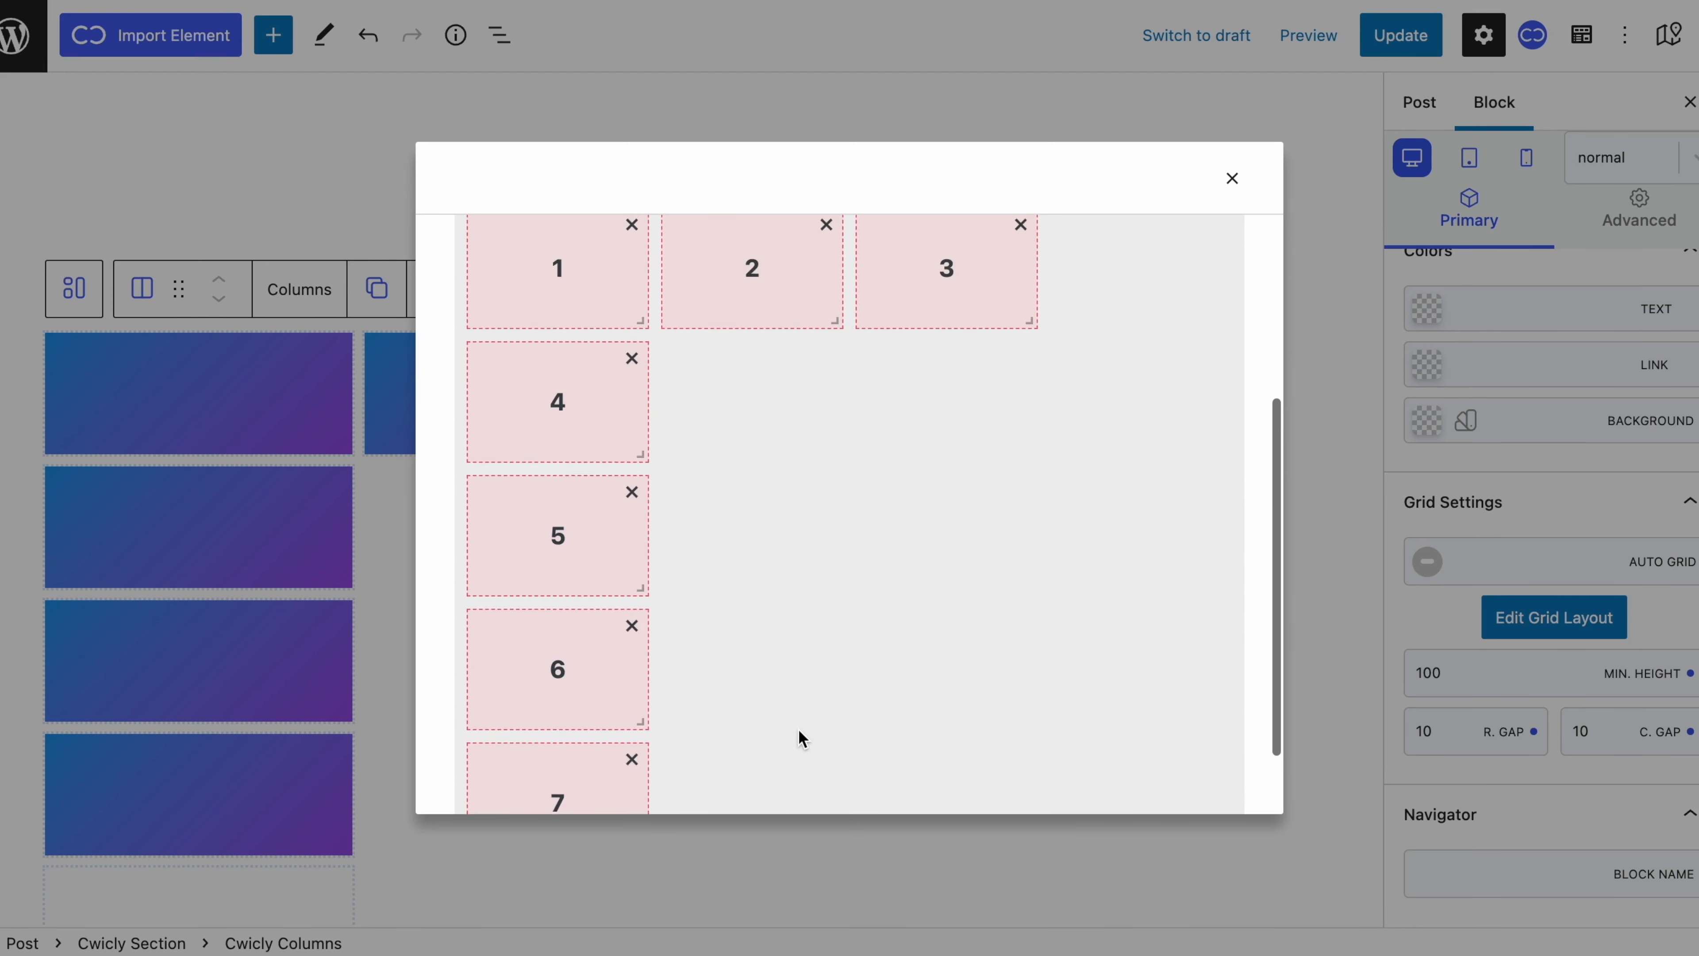
Resize block 3 to two columns by three rows, block 2 to three rows high, and block 6 to the full grid width.
left_click_drag(1028, 355, 1209, 576)
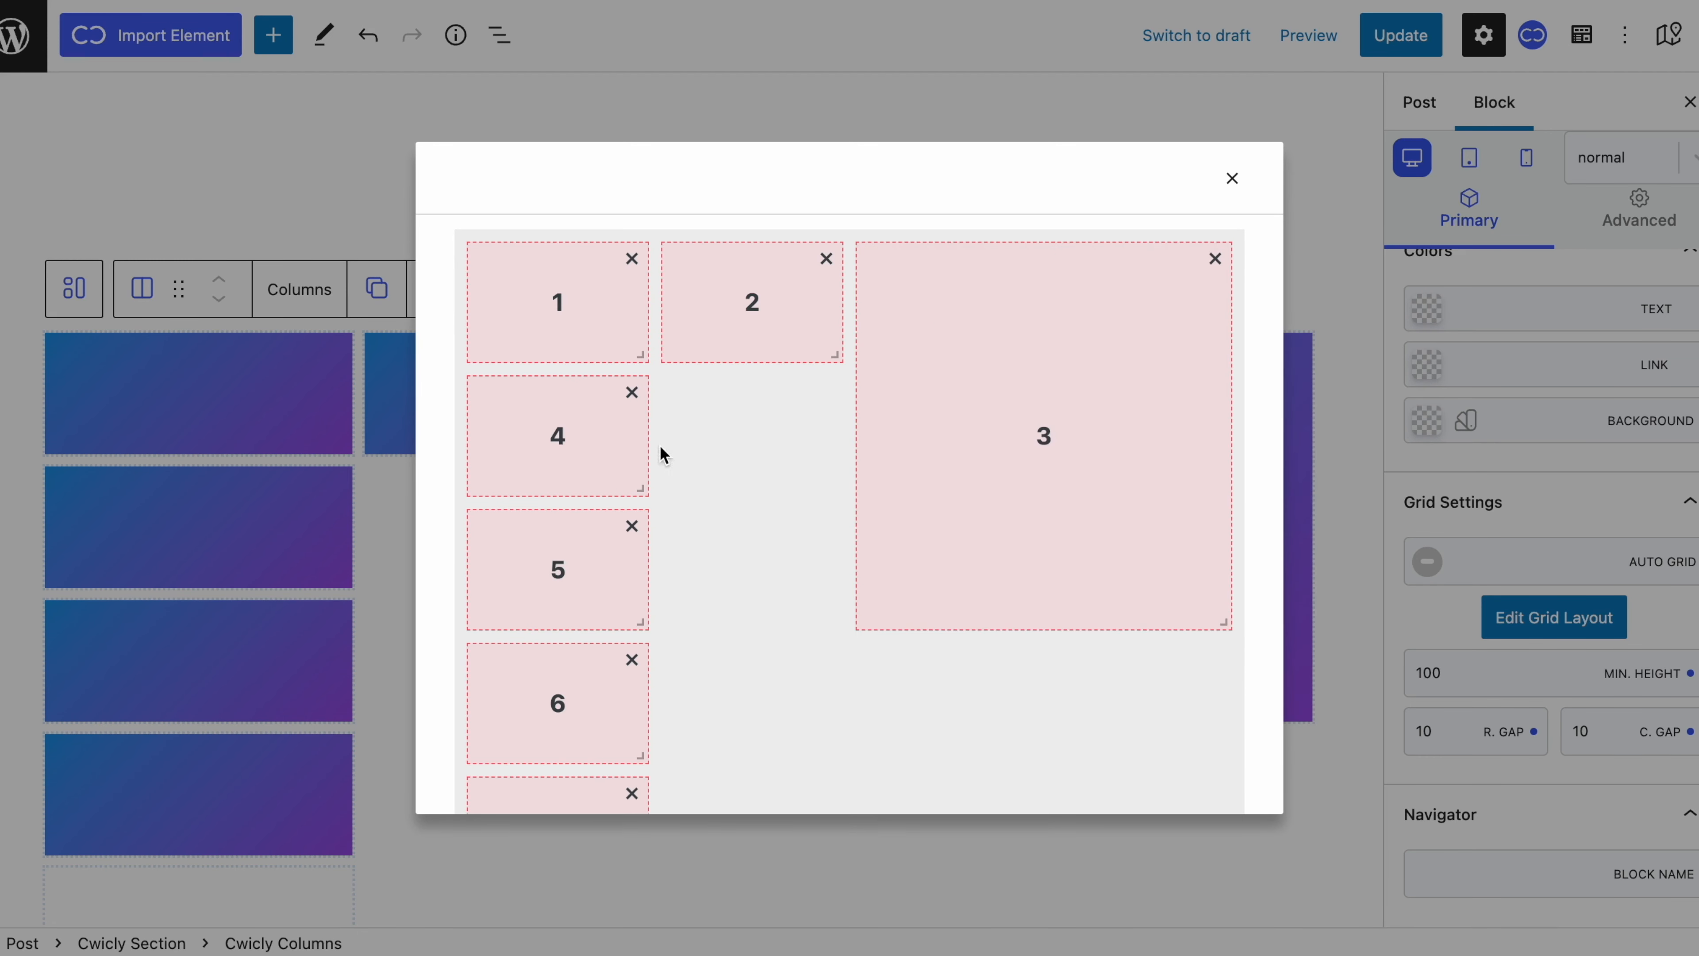
left_click_drag(835, 356, 842, 627)
scroll(634, 624, "down", 2)
left_click_drag(634, 624, 1203, 642)
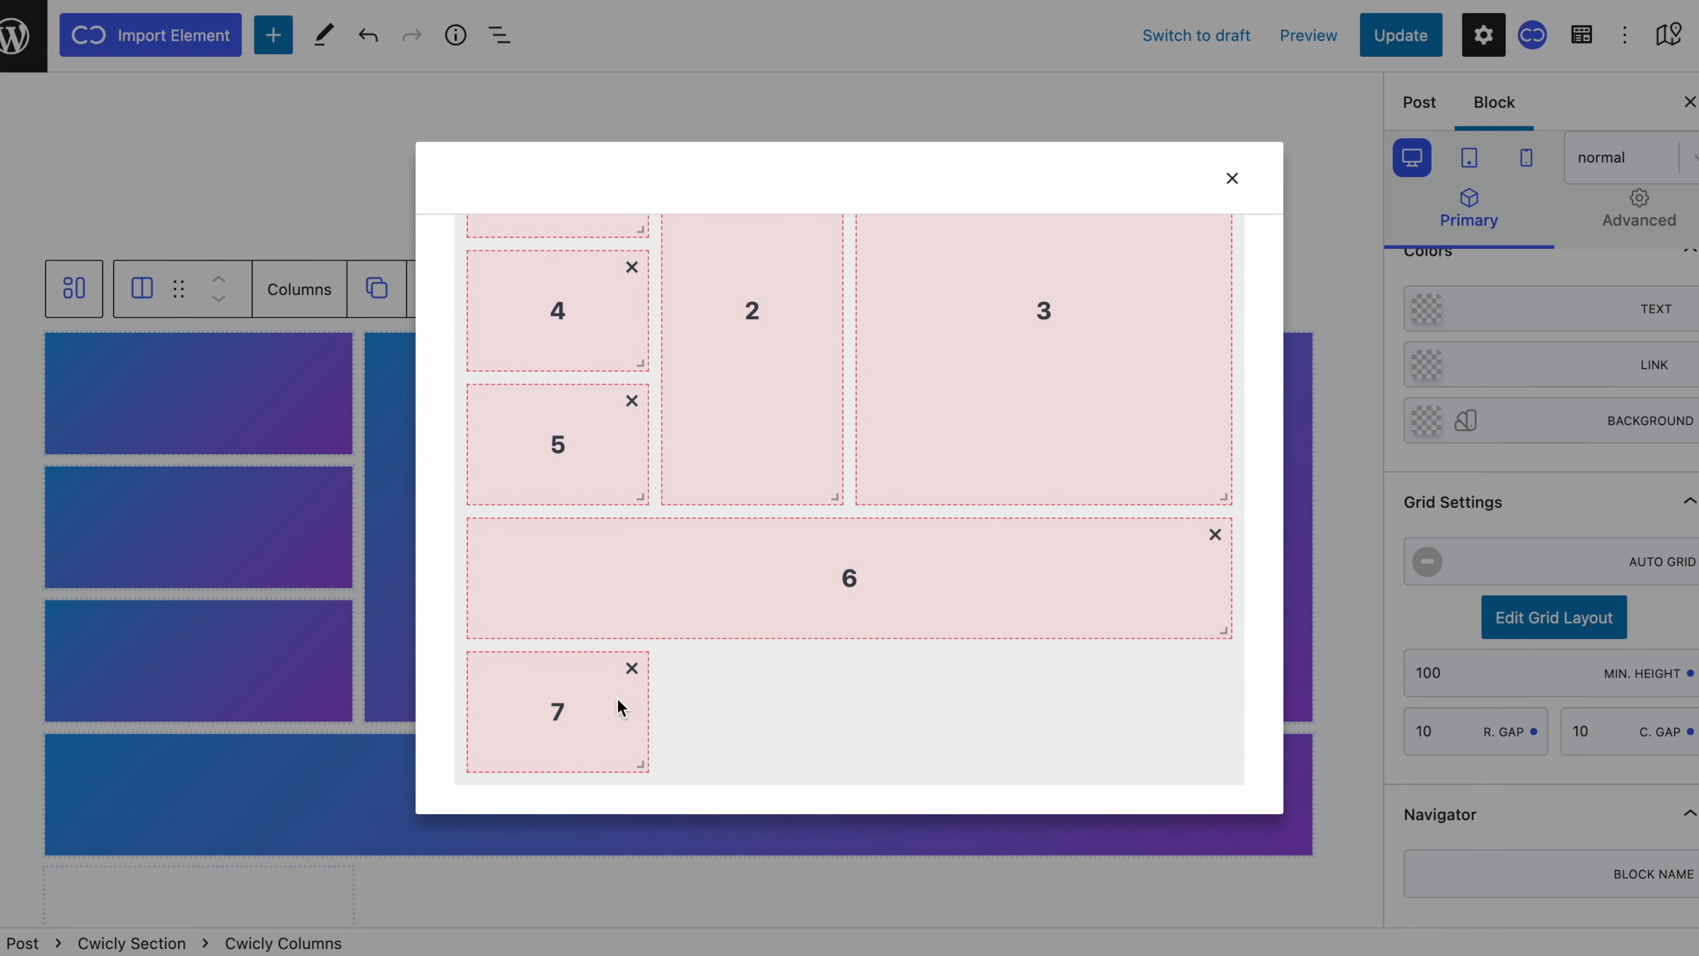
Arrange blocks 5 and 7 side by side beneath block 6, each two columns wide, and stretch block 4 to two rows.
left_click_drag(640, 764, 1137, 713)
left_click_drag(622, 468, 609, 709)
left_click_drag(635, 366, 637, 498)
scroll(675, 656, "down", 2)
left_click_drag(640, 633, 755, 631)
left_click_drag(1101, 671, 1227, 756)
left_click_drag(531, 797, 521, 654)
left_click(1234, 184)
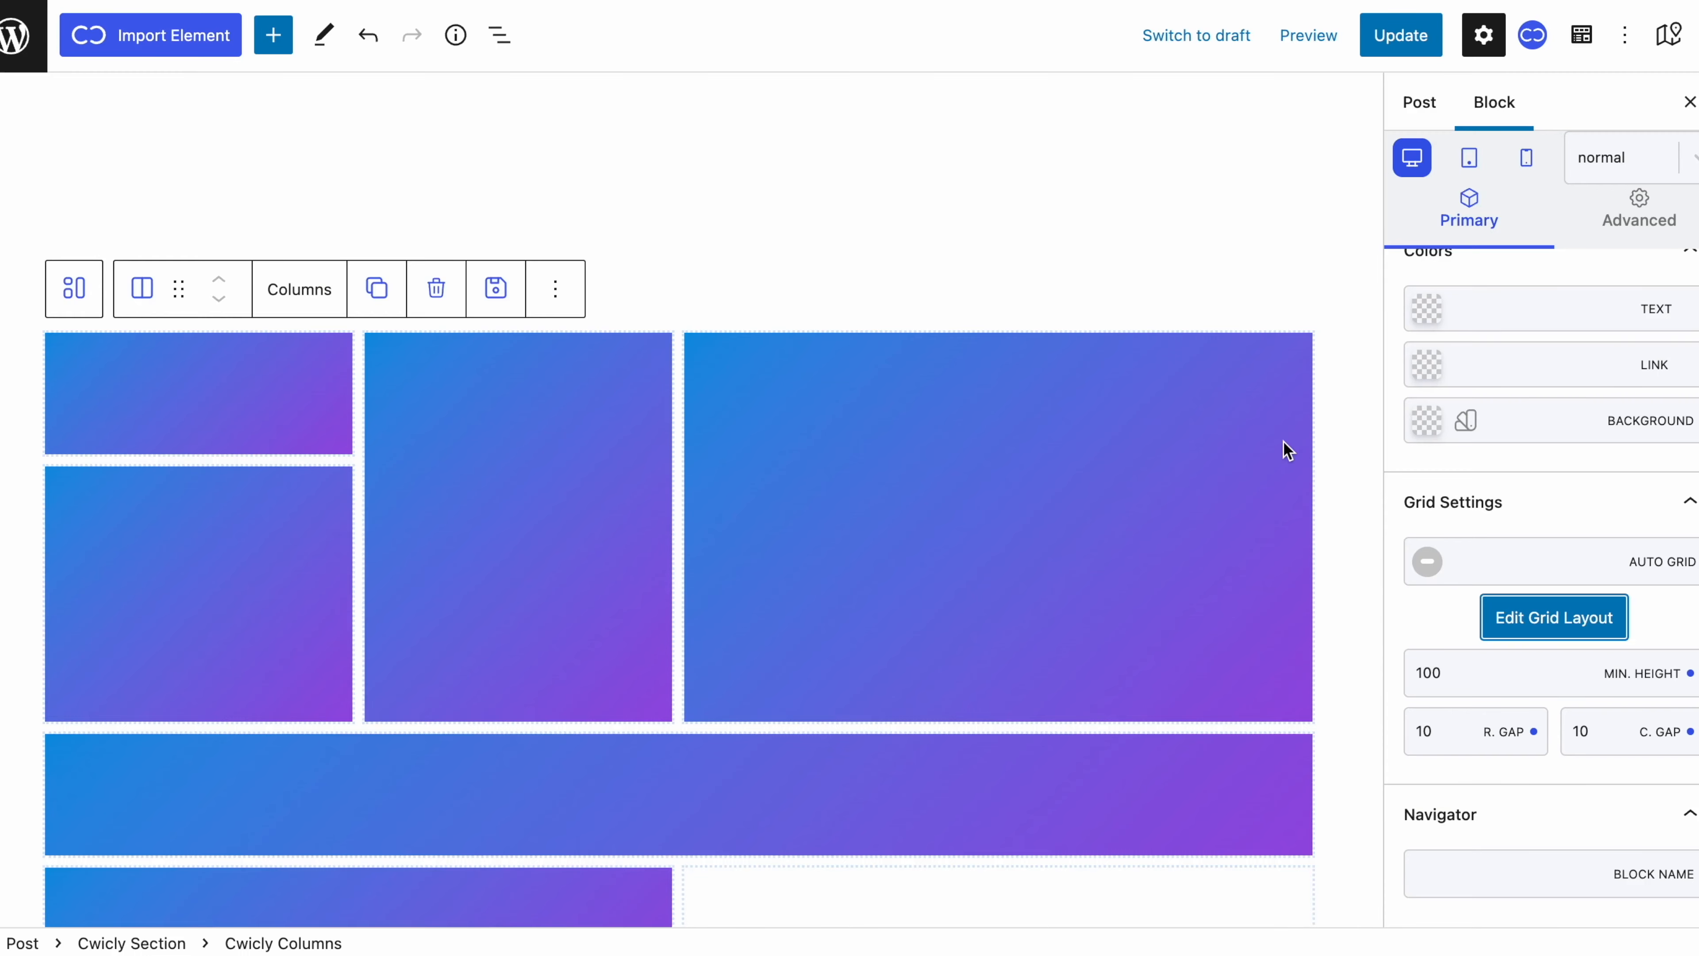
Give the new empty column in the grid's last row the same gradient background as the other columns.
scroll(1282, 442, "down", 3)
left_click(1130, 709)
left_click(1112, 615)
left_click(1145, 415)
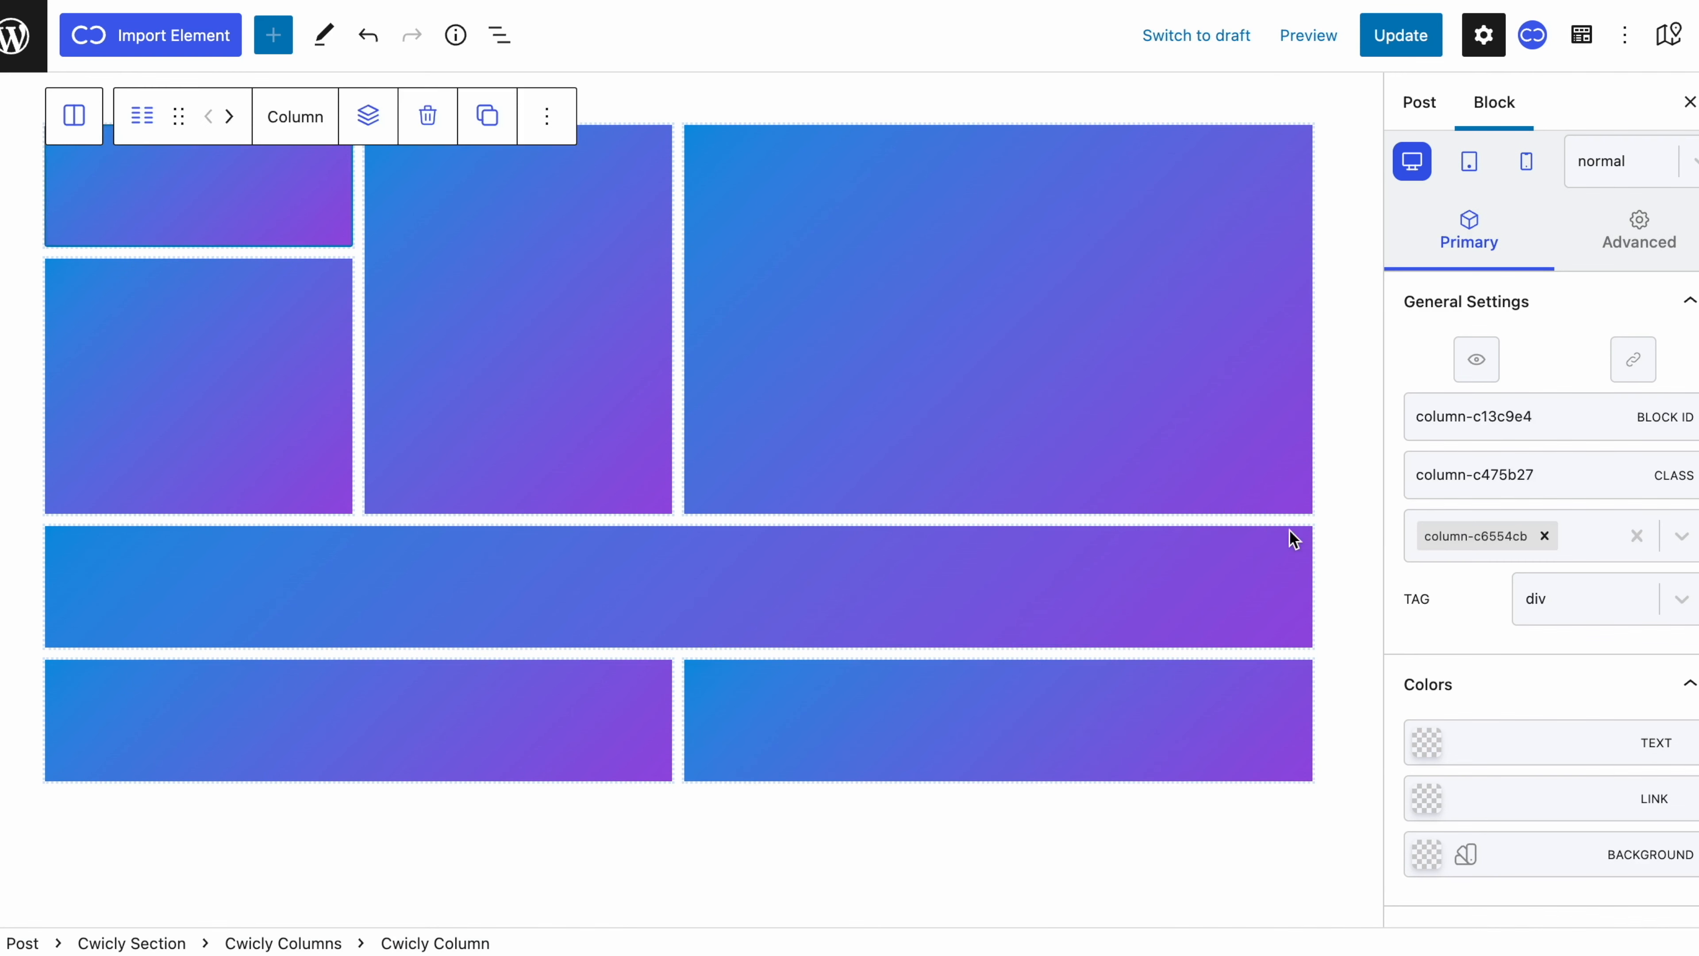
Turn on Auto Template for the three-column Columns block and preview it at tablet and mobile sizes.
left_click(1355, 570)
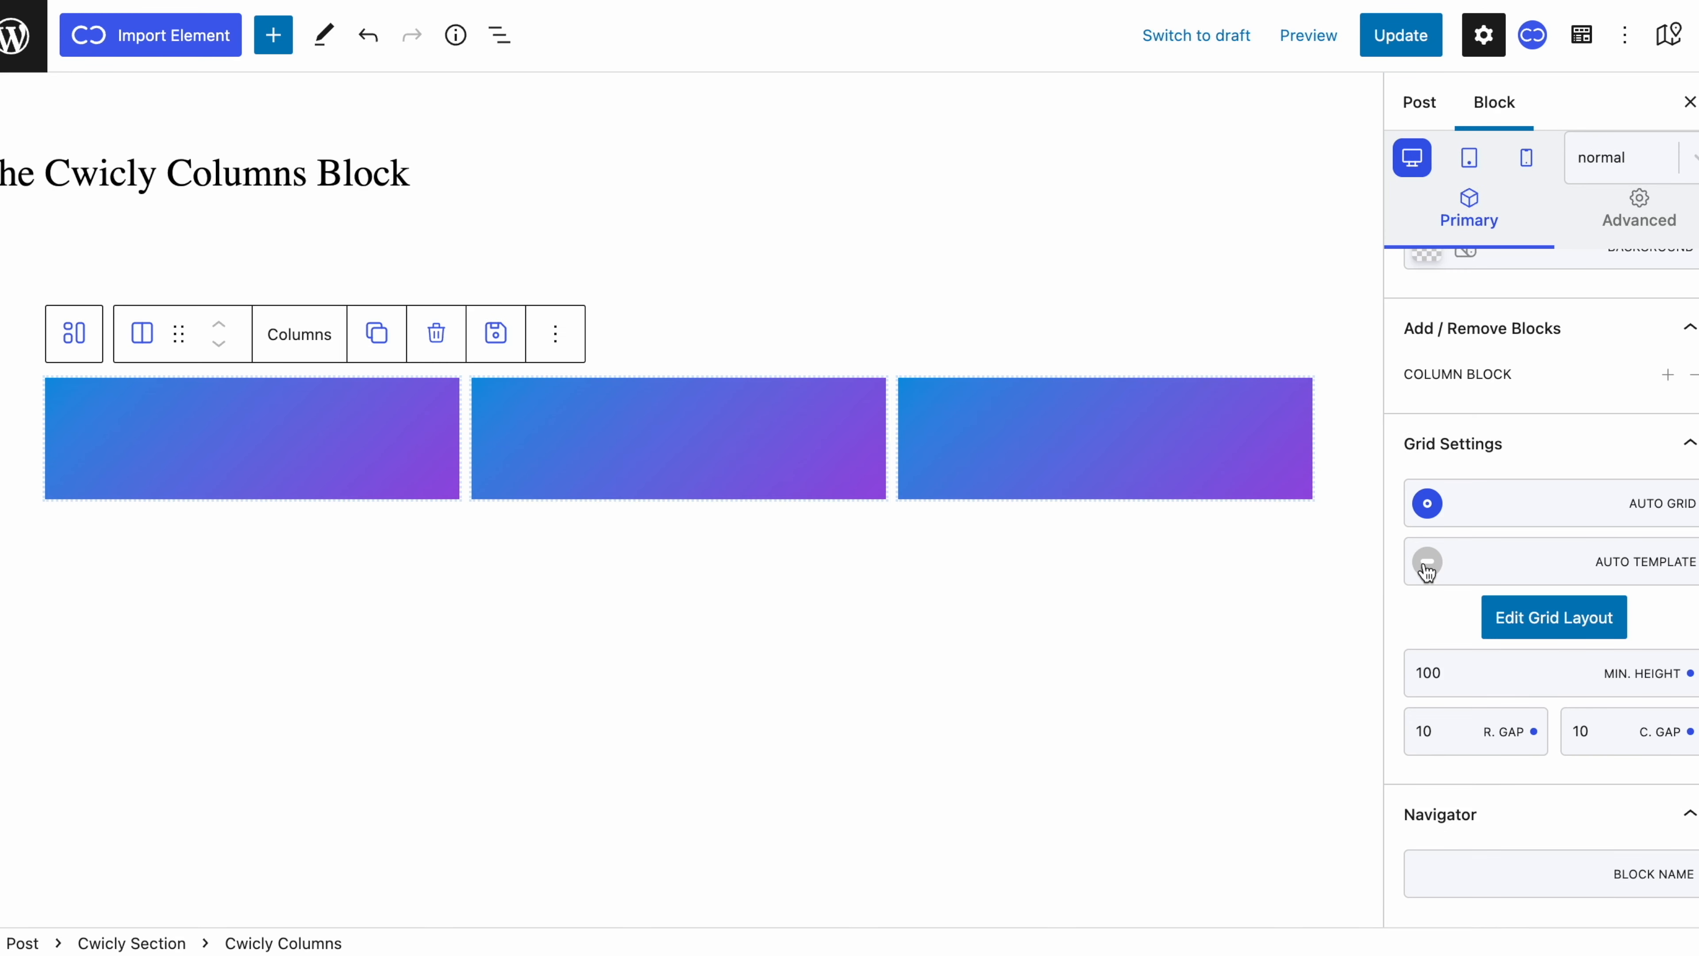
left_click(1427, 565)
scroll(1427, 572, "down", 1)
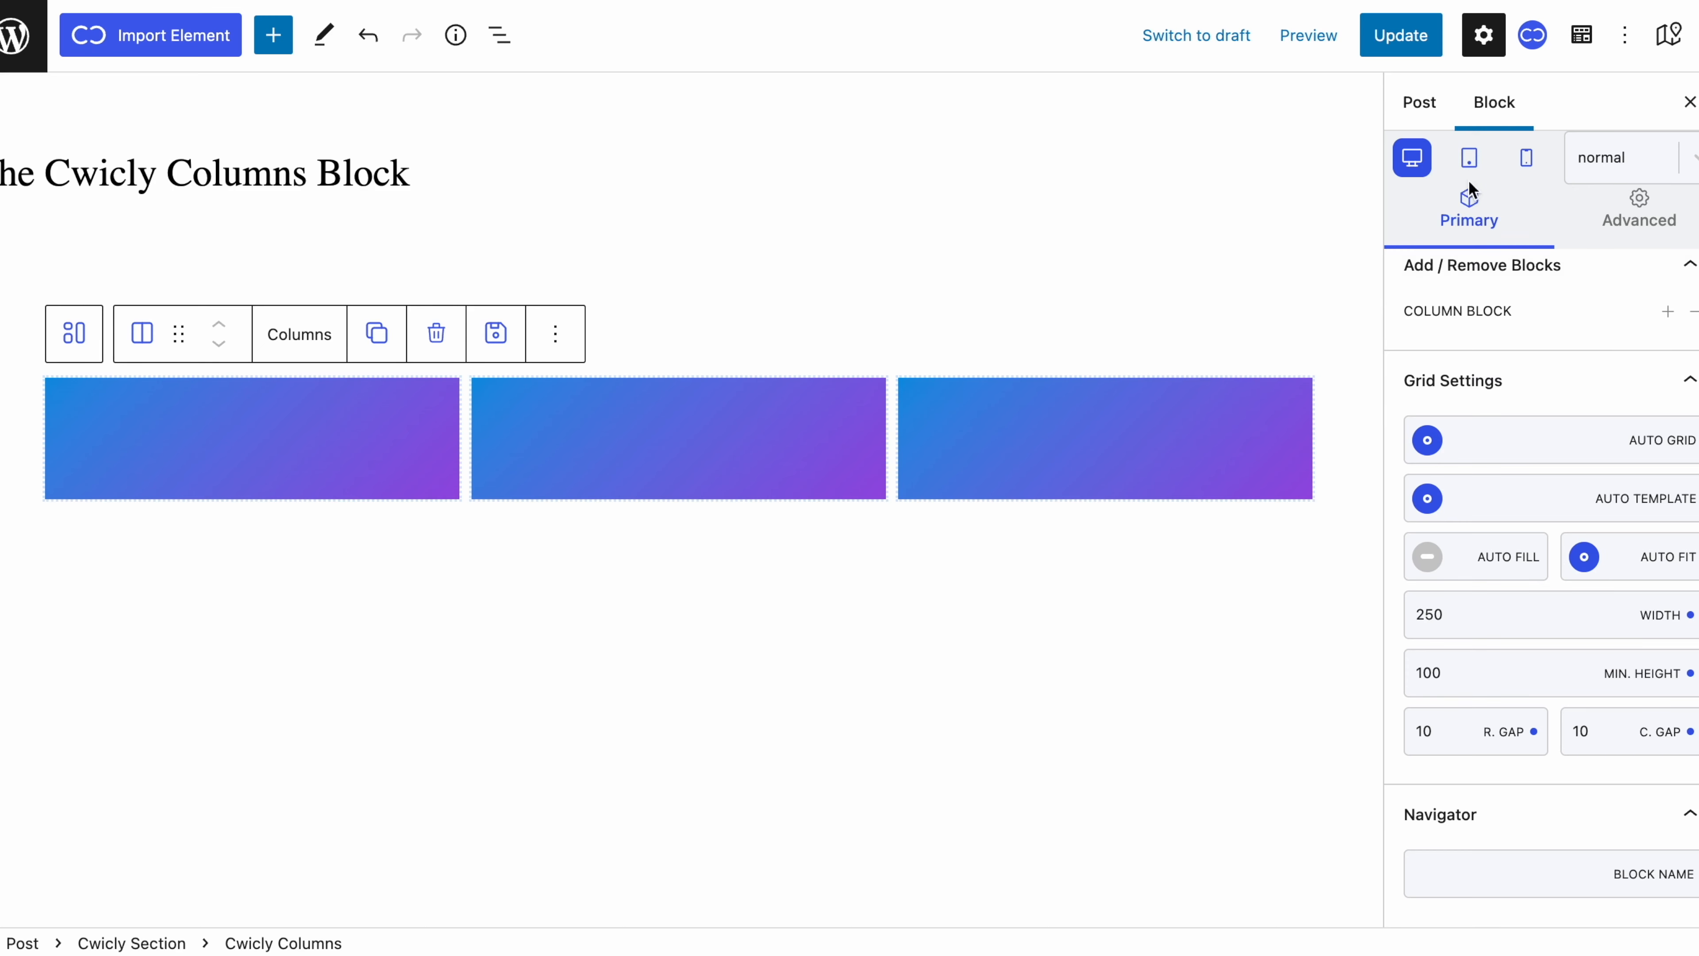
left_click(1470, 167)
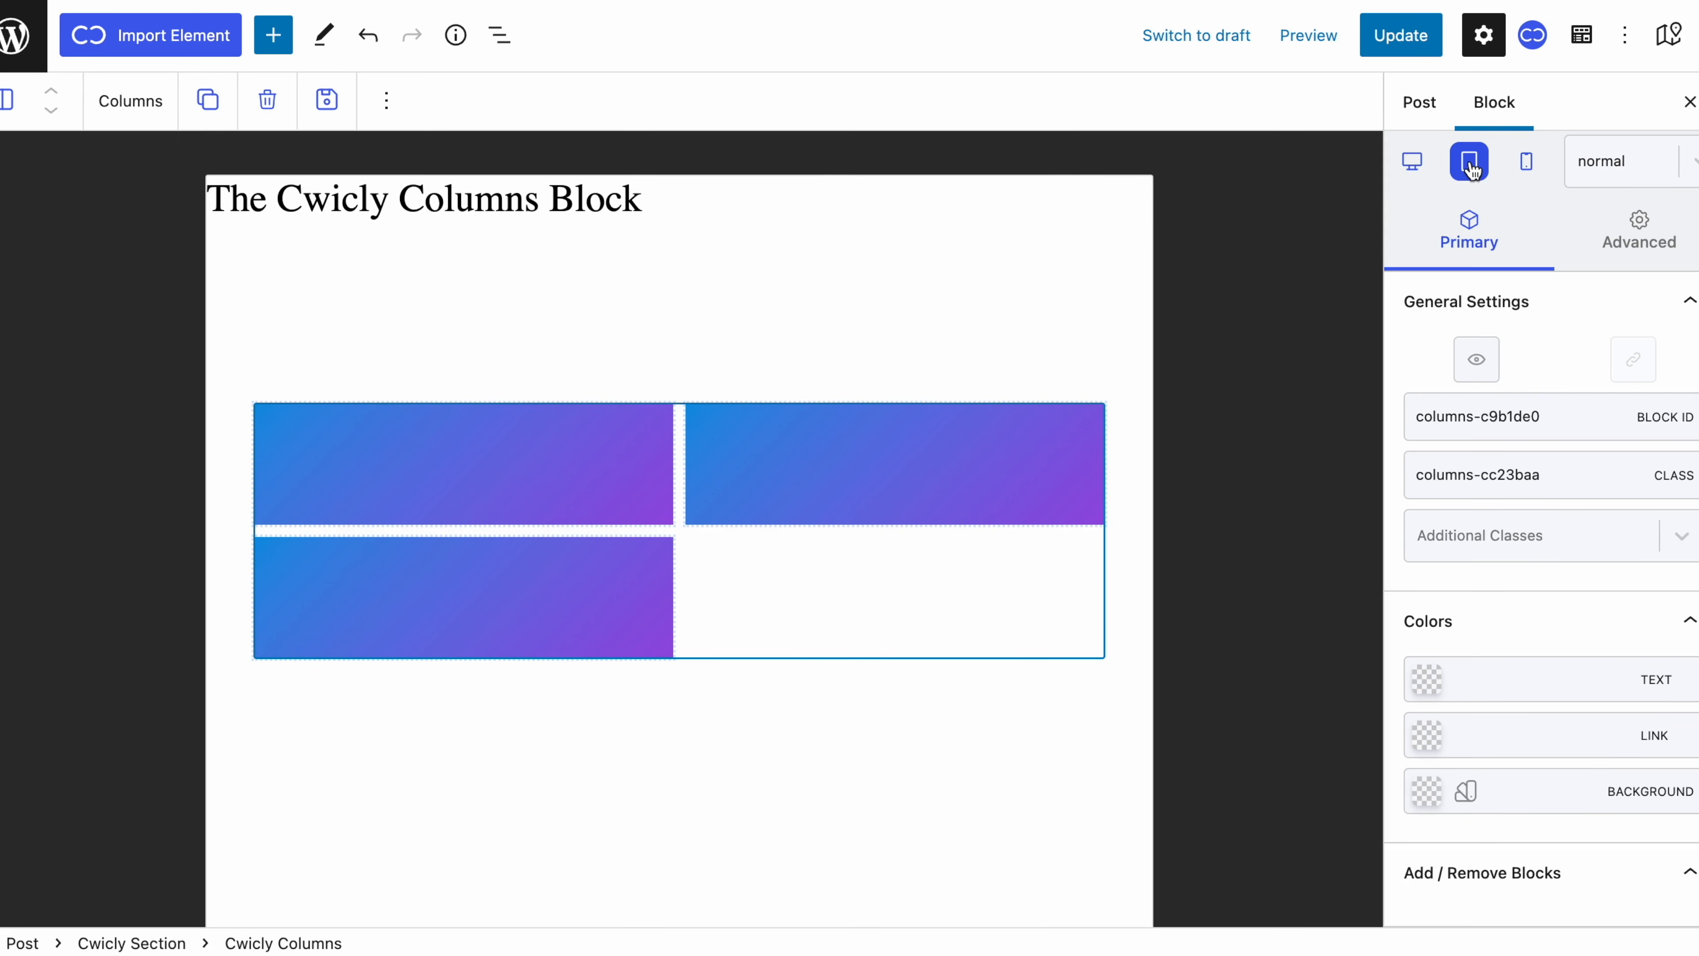
left_click(1525, 167)
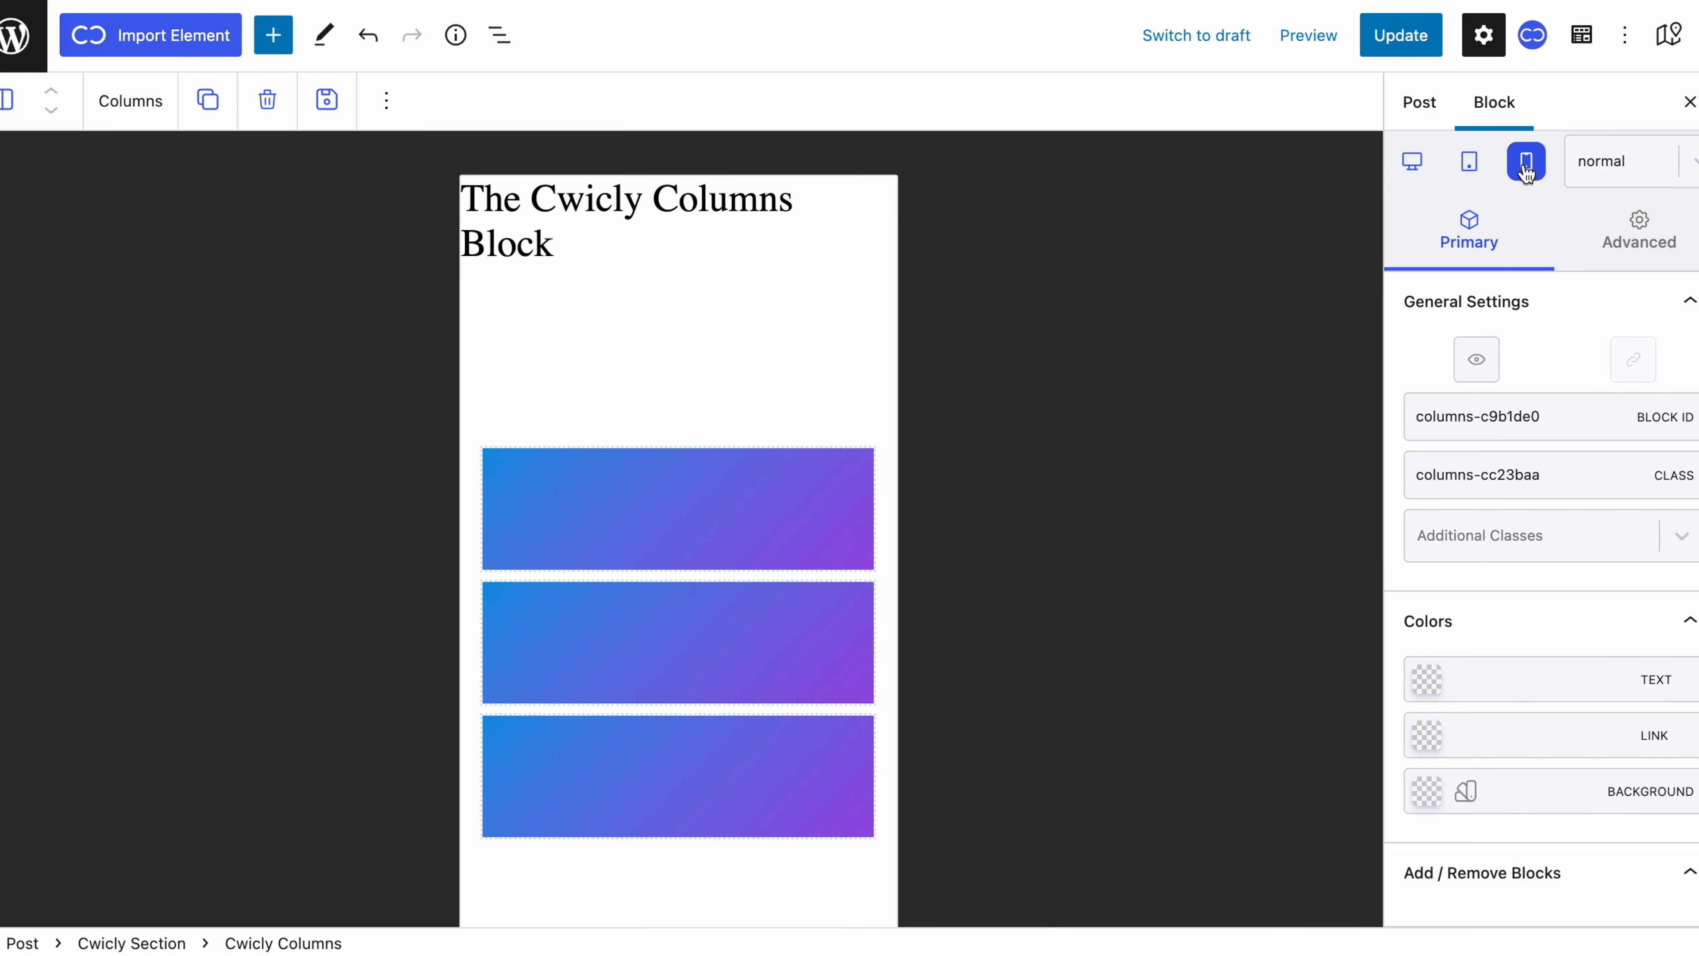
Check the columns at tablet size, return to the desktop view, and switch the auto template to Auto Fill.
left_click(1476, 176)
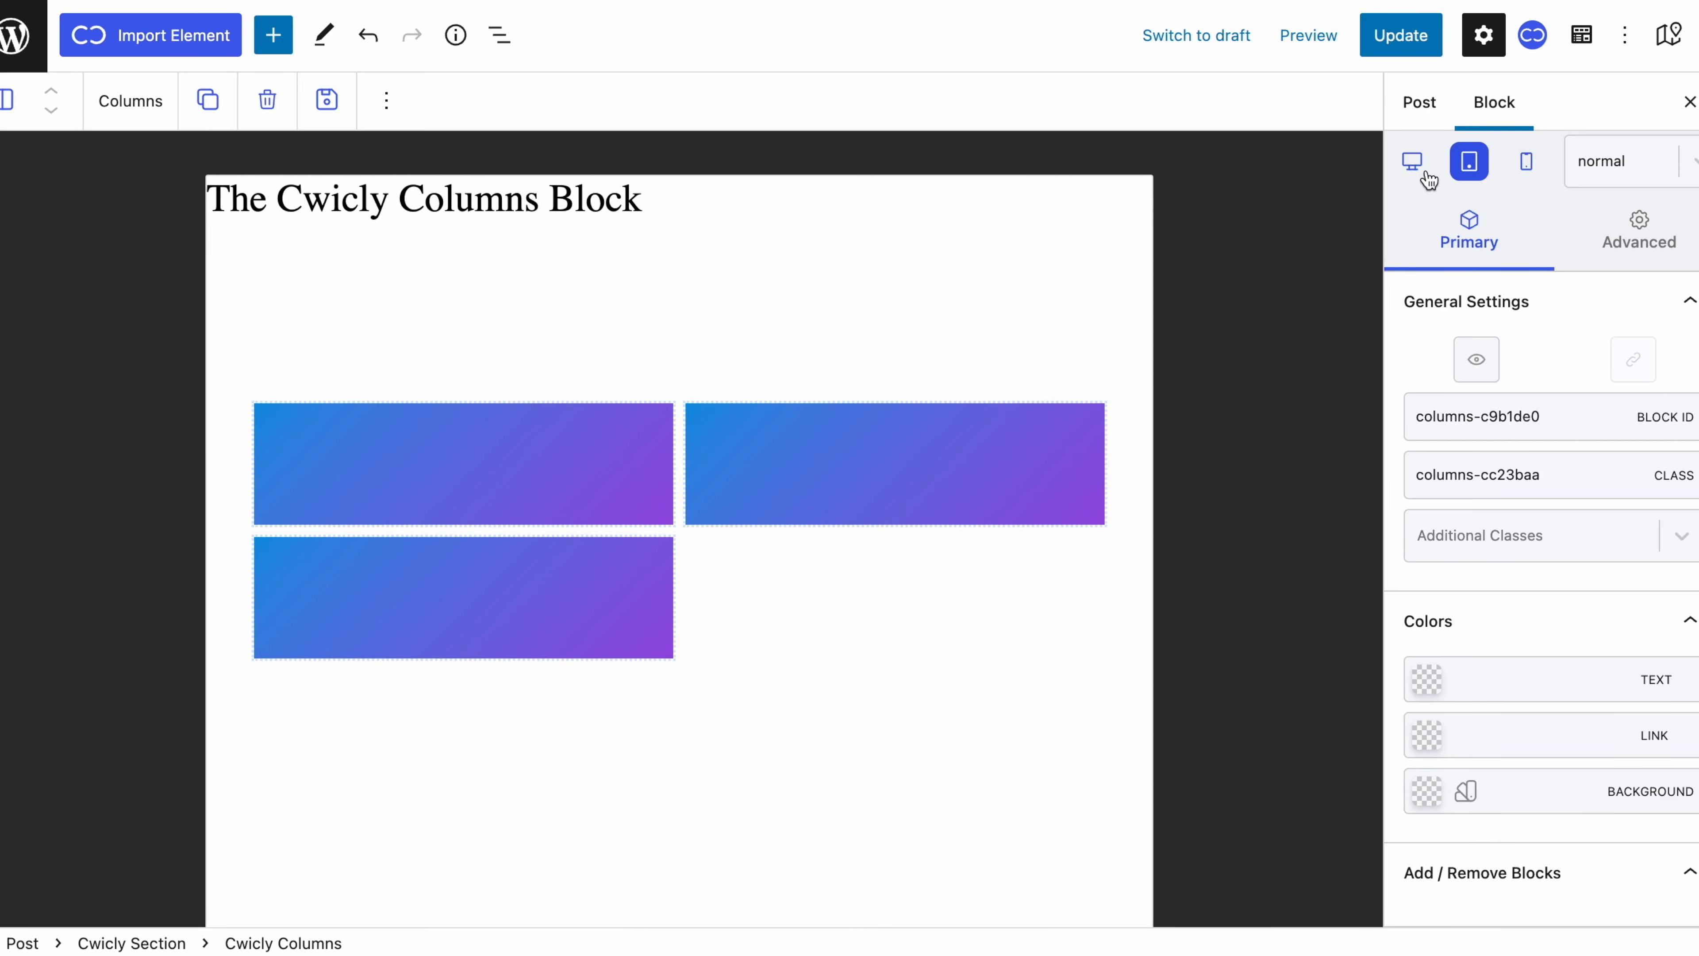
left_click(1413, 167)
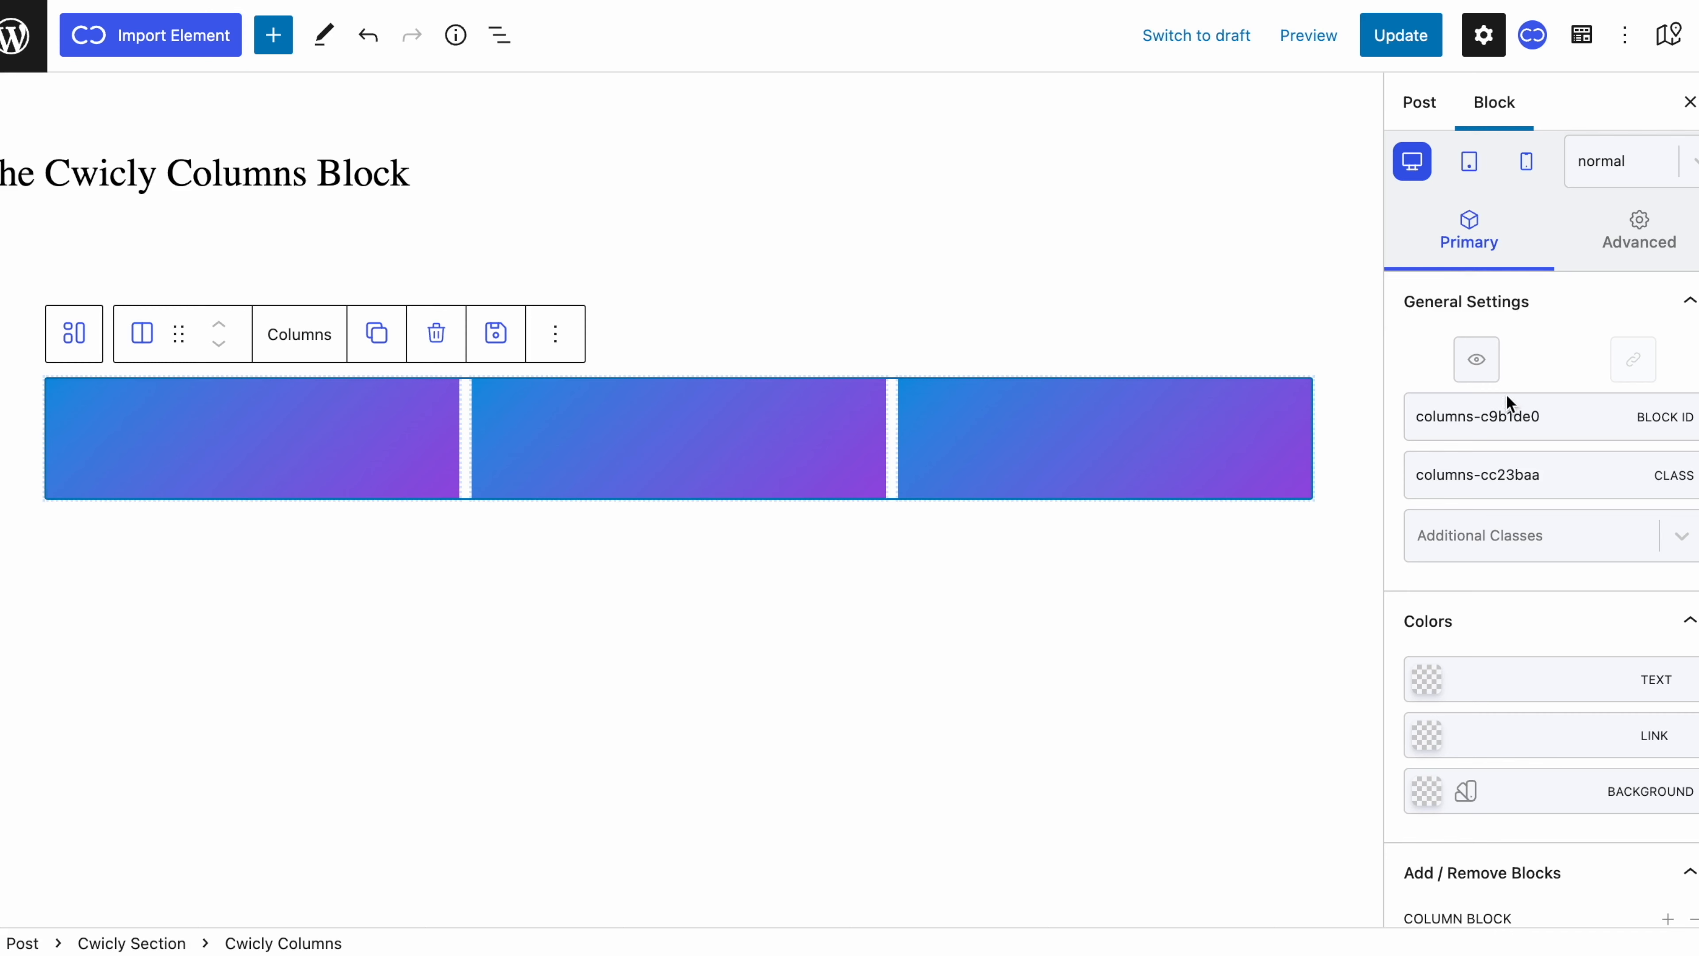
scroll(1513, 610, "down", 9)
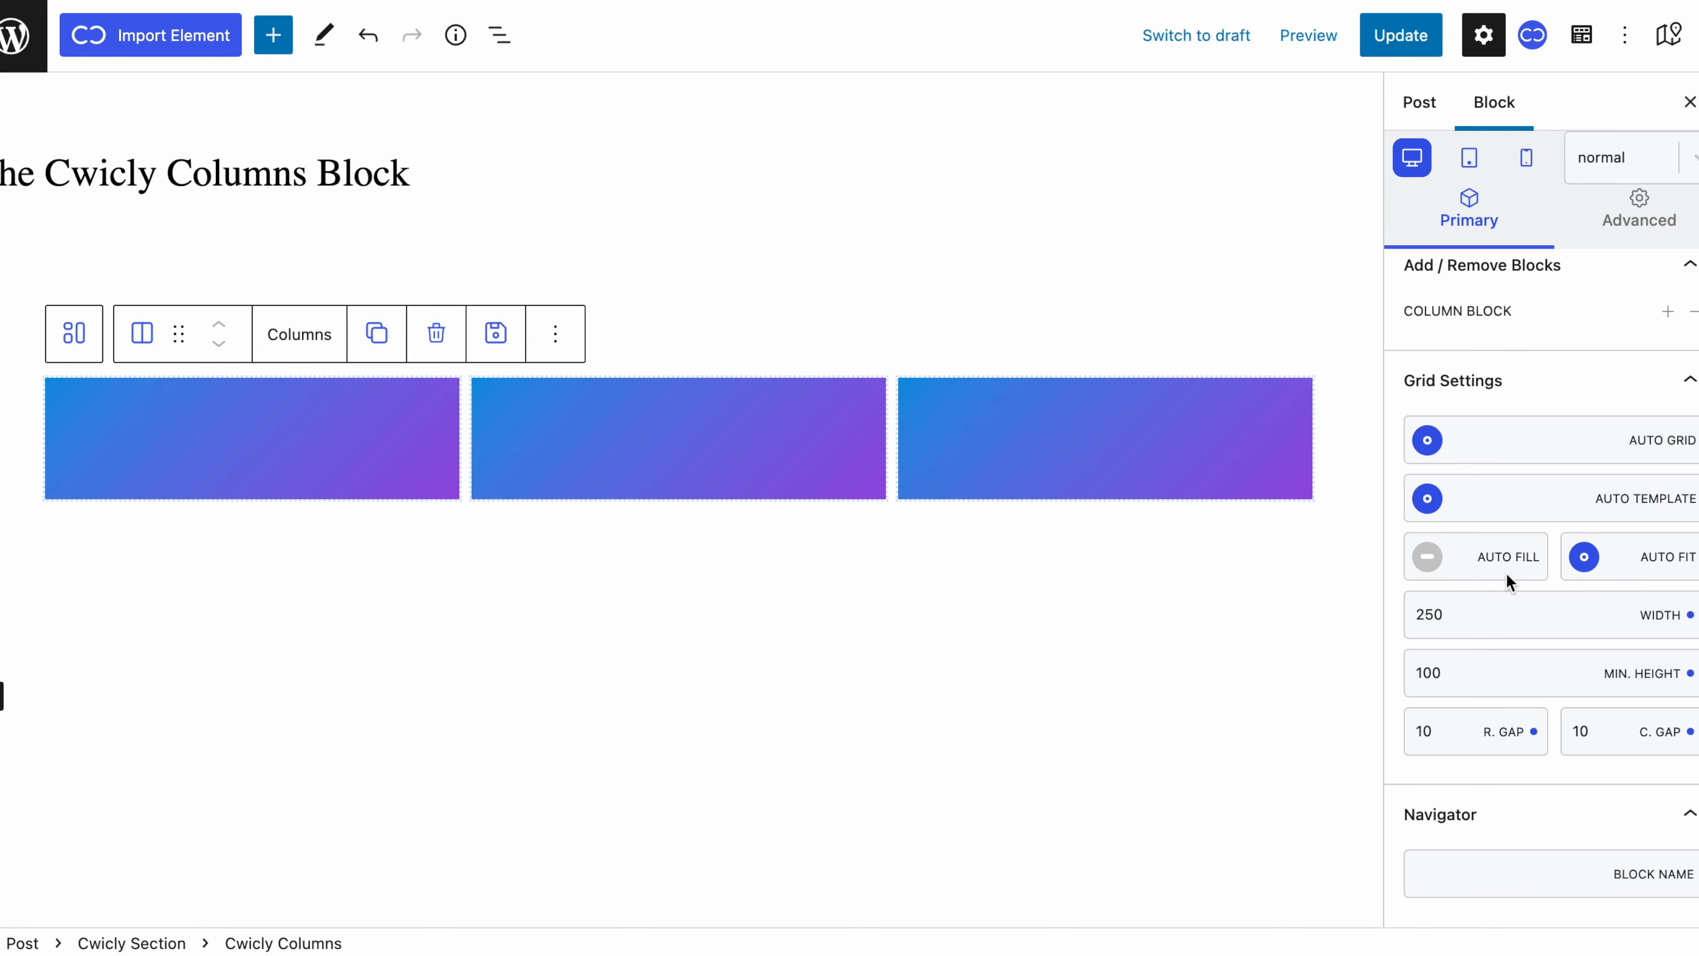
left_click(1430, 562)
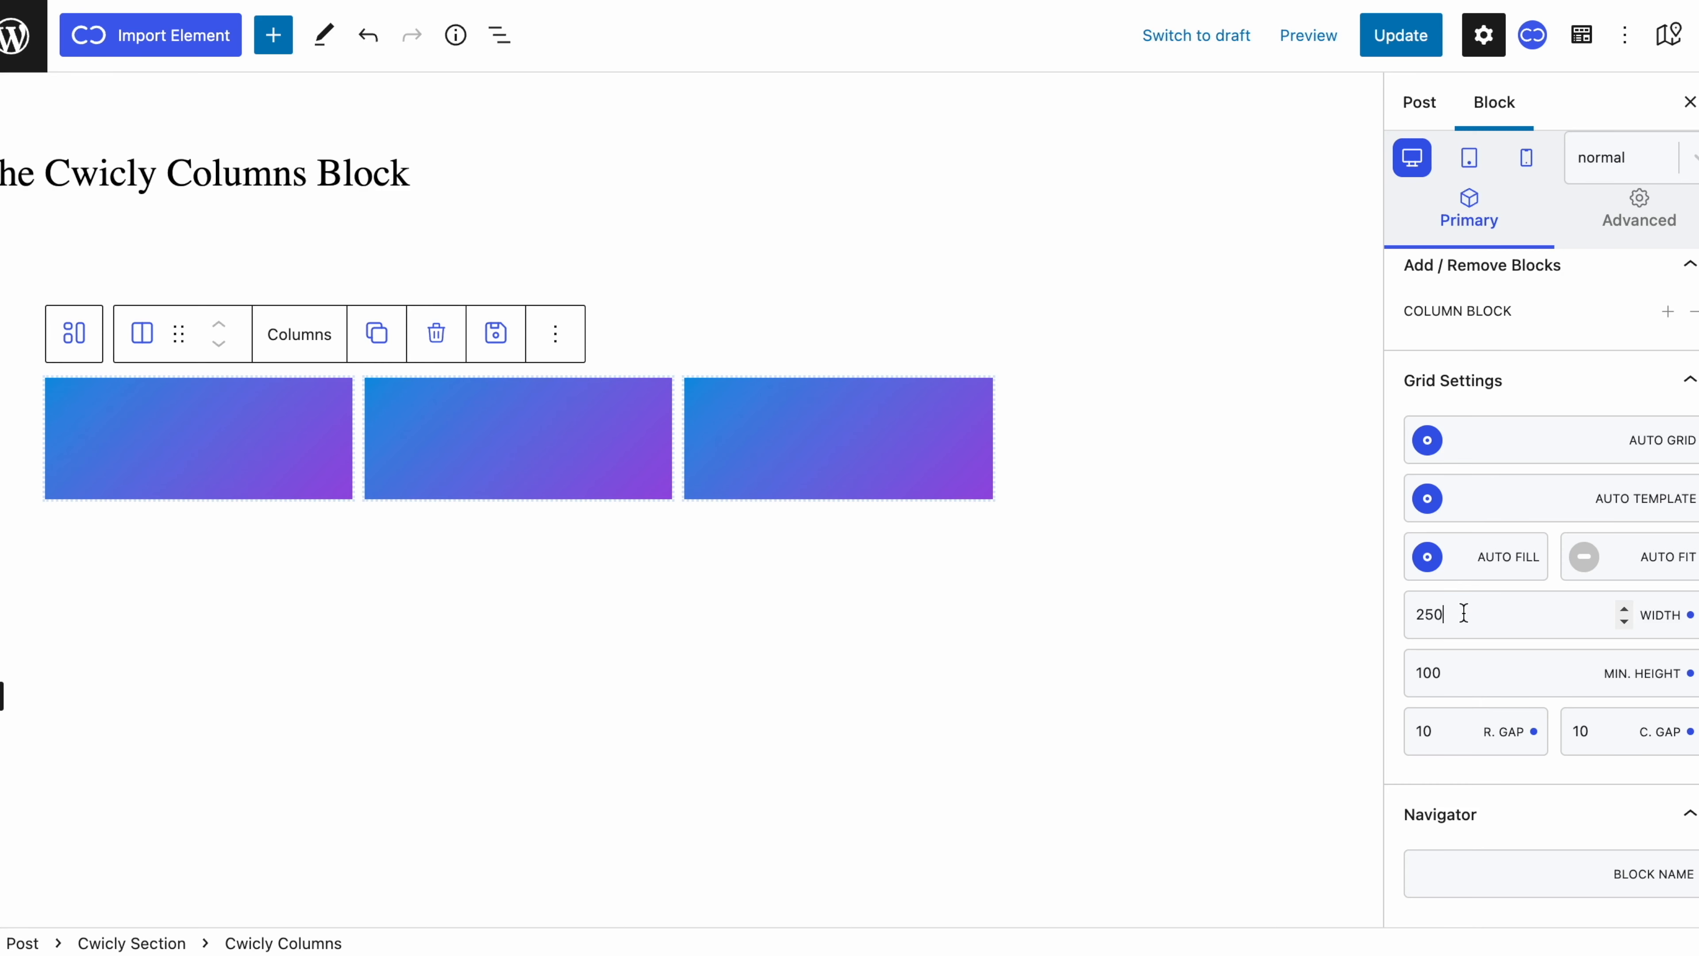
Increase the auto-template column width gradually to 539 to see how the Auto Fill columns respond.
key("shift+Up")
key("shift+Up")
key("shift+Up")
key("shift+Up")
key("shift+Up")
key("shift+Up")
key("shift+Up")
key("shift+Up")
key("shift+Up")
key("shift+Up")
key("shift+Up")
key("shift+Up")
key("shift+Up")
key("shift+Up")
key("shift+Up")
key("shift+Up")
key("shift+Up")
key("shift+Up")
key("shift+Up")
key("shift+Up")
key("shift+Up")
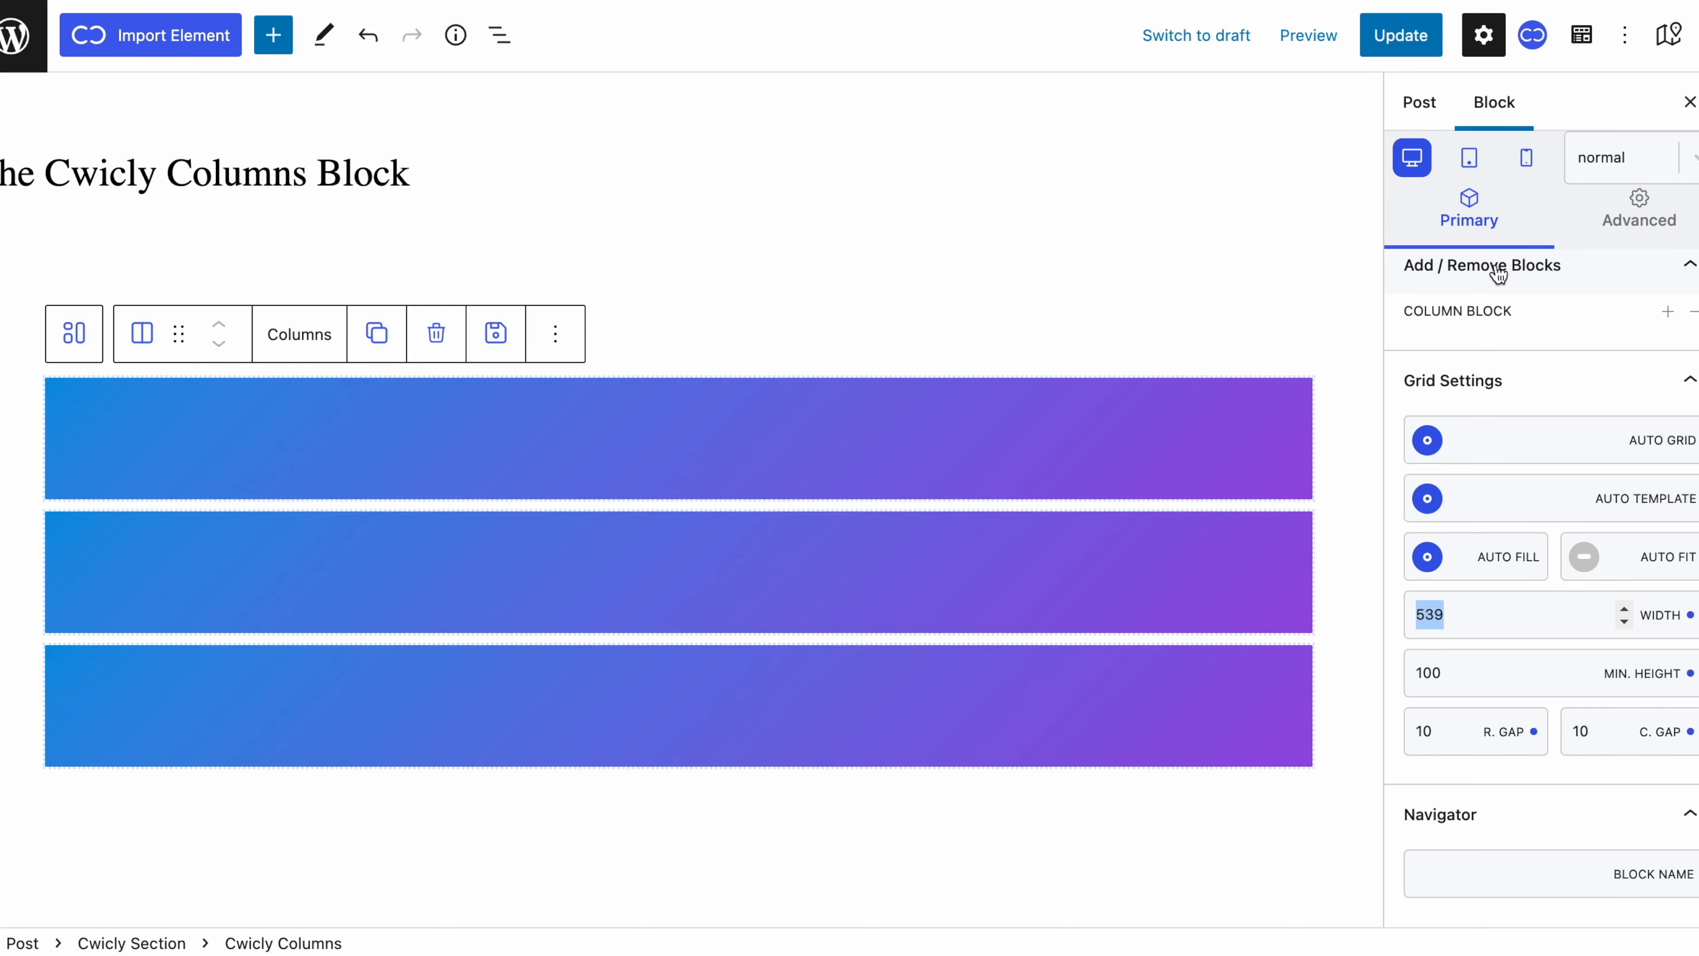
Reduce the auto-template column width gradually to 158 to test Auto Fill with narrow columns.
key("shift+Down")
key("shift+Down")
key("shift+Down")
key("shift+Down")
key("shift+Down")
key("shift+Down")
key("shift+Down")
key("shift+Down")
key("shift+Down")
key("shift+Down")
key("shift+Down")
key("shift+Down")
key("shift+Down")
key("shift+Down")
key("shift+Down")
key("shift+Down")
key("shift+Down")
key("shift+Down")
key("shift+Down")
key("shift+Down")
key("shift+Down")
key("shift+Down")
key("shift+Down")
key("shift+Down")
key("shift+Down")
key("shift+Down")
key("shift+Down")
key("shift+Down")
key("shift+Down")
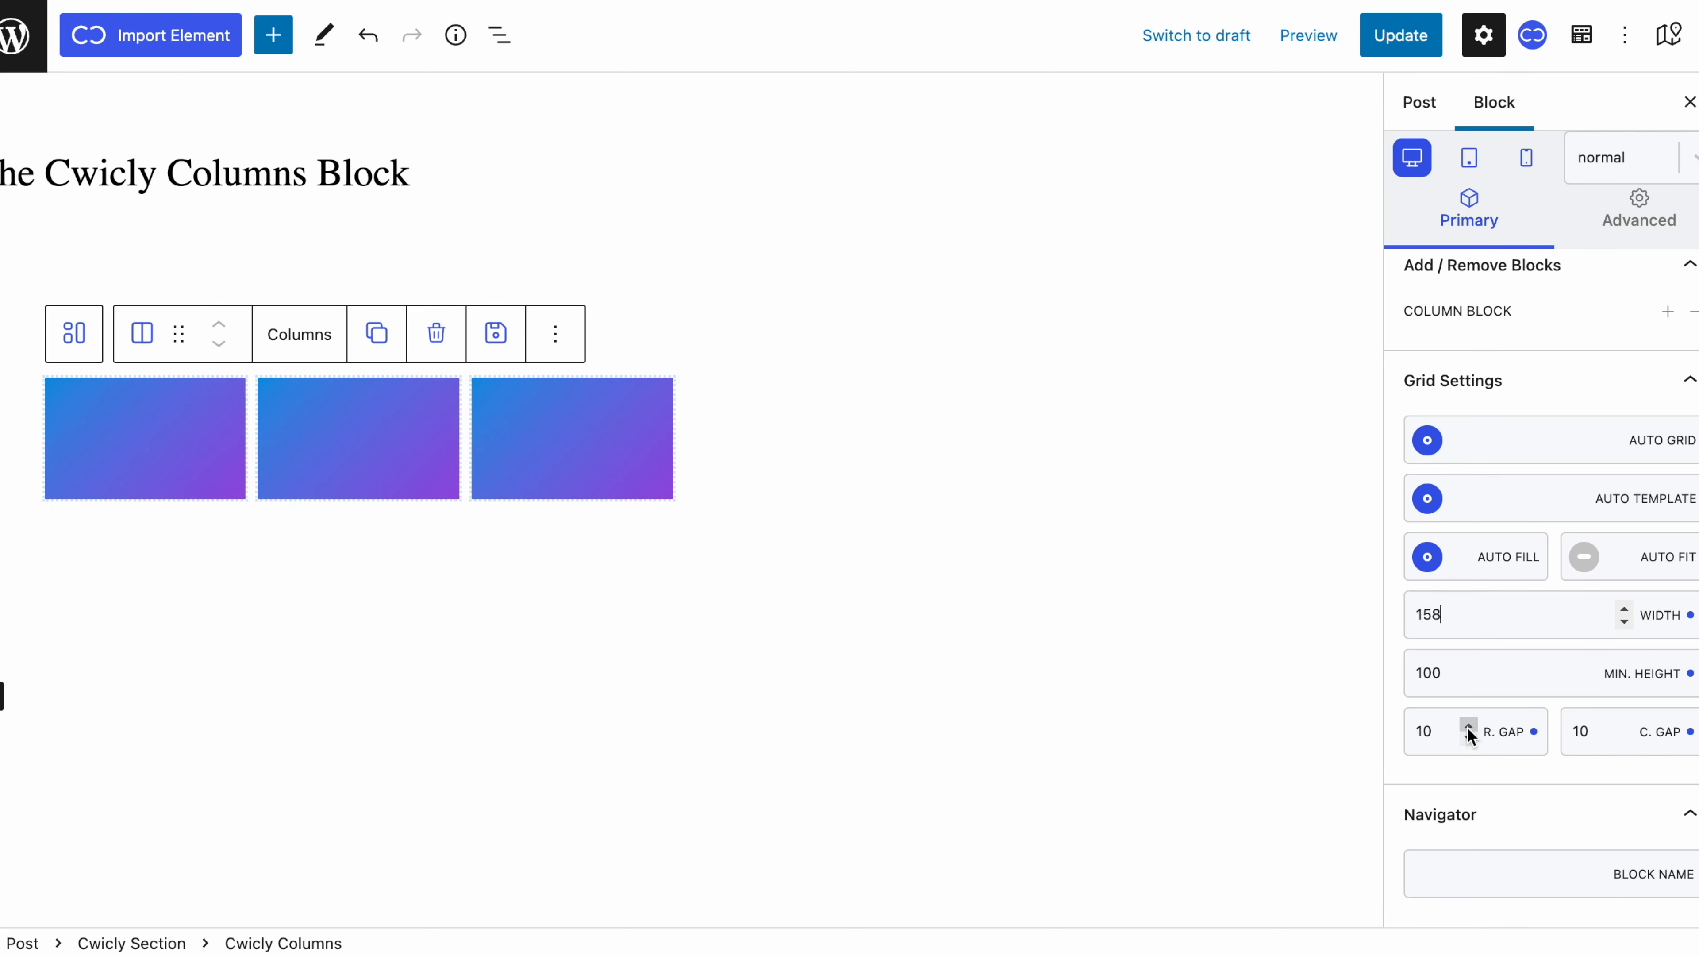
Bring the auto-template column width back up to 254.
key("shift+Up")
key("shift+Up")
key("shift+Up")
key("shift+Up")
key("shift+Up")
key("shift+Up")
key("shift+Up")
key("shift+Up")
key("shift+Up")
key("Up")
key("Up")
key("Up")
key("shift+Up")
key("shift+Up")
key("shift+Up")
key("shift+Up")
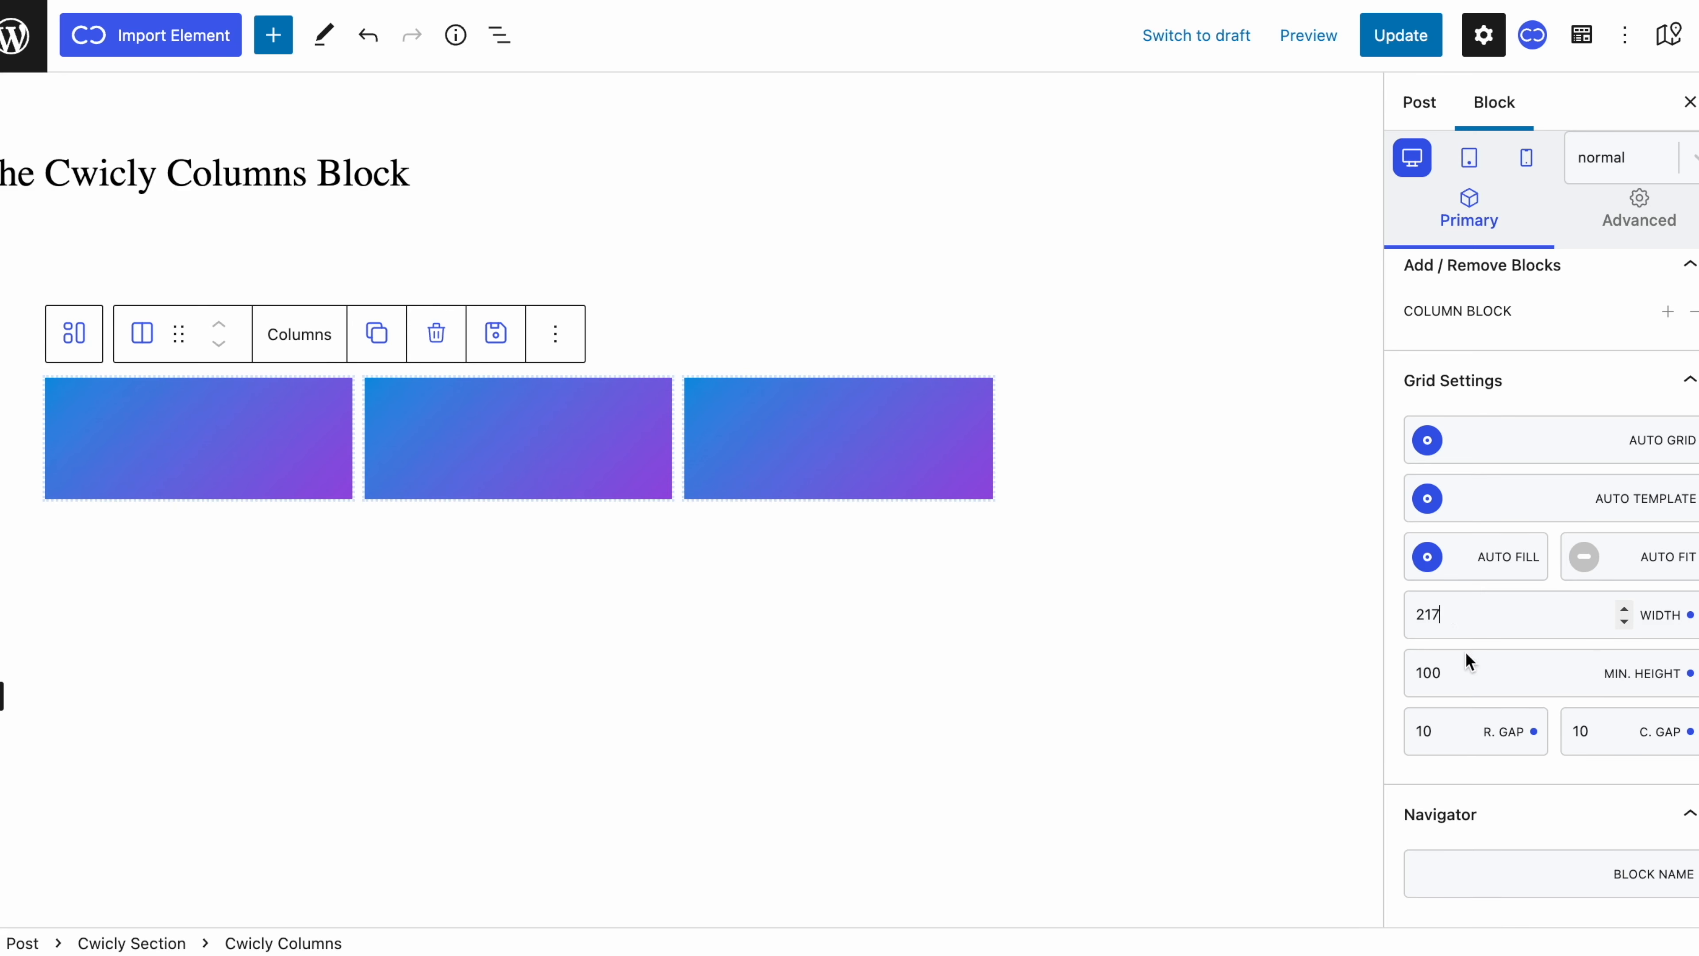
key("BackSpace")
key("BackSpace")
type("50")
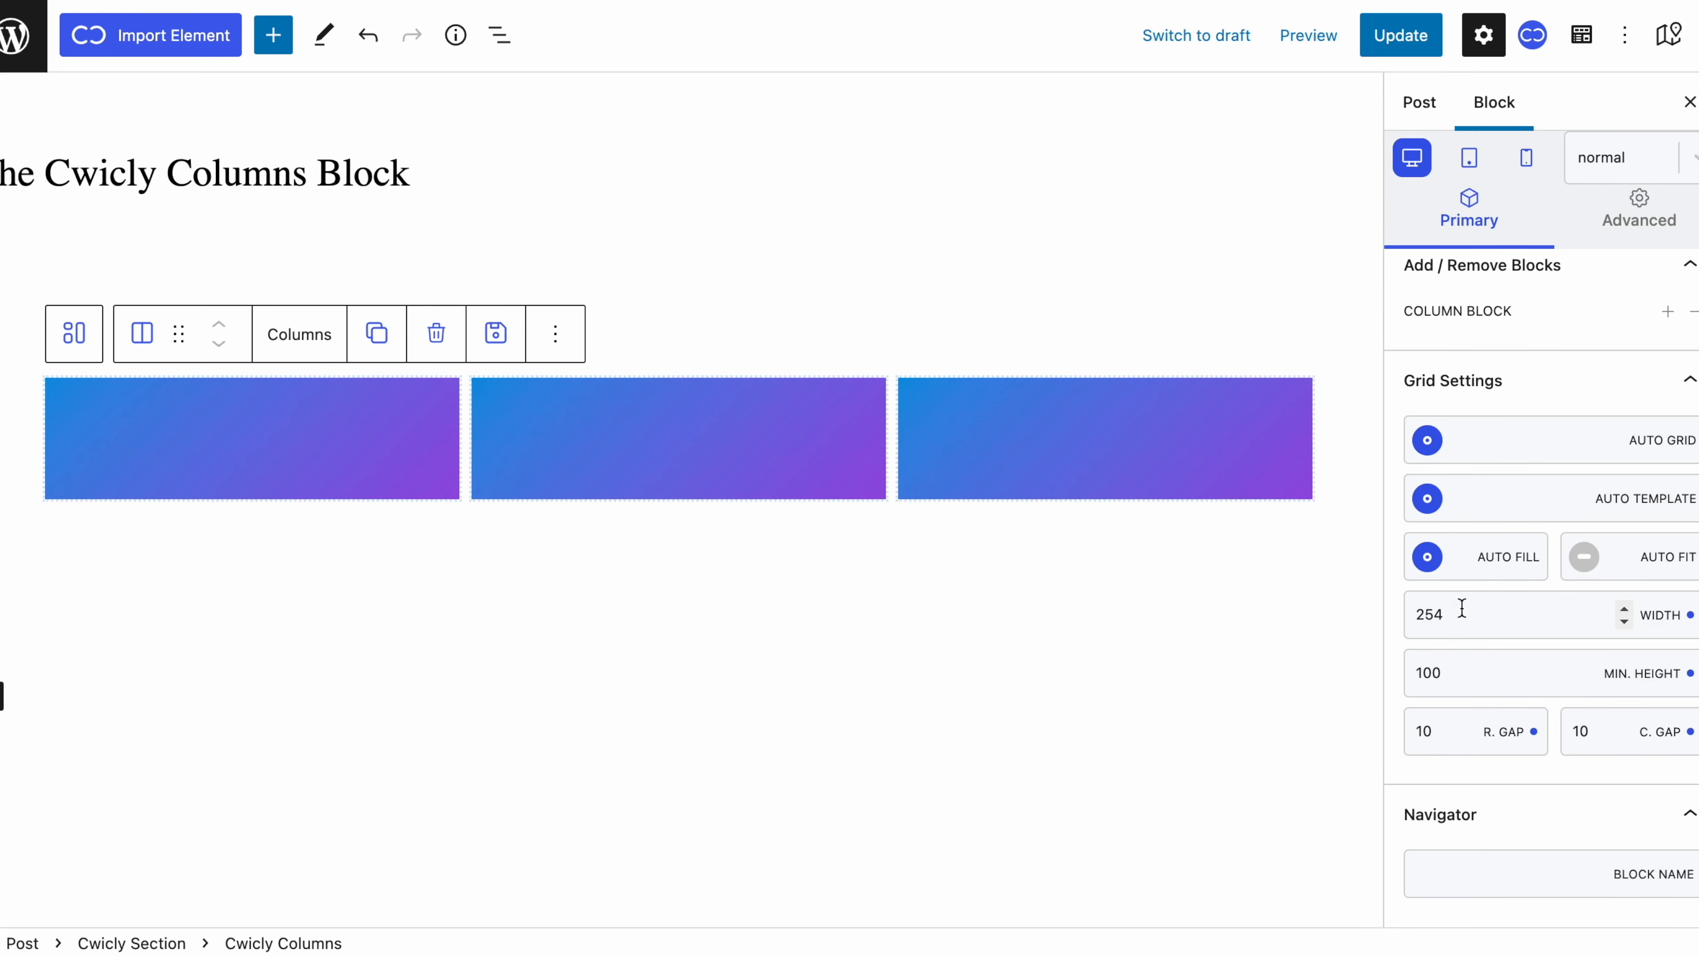